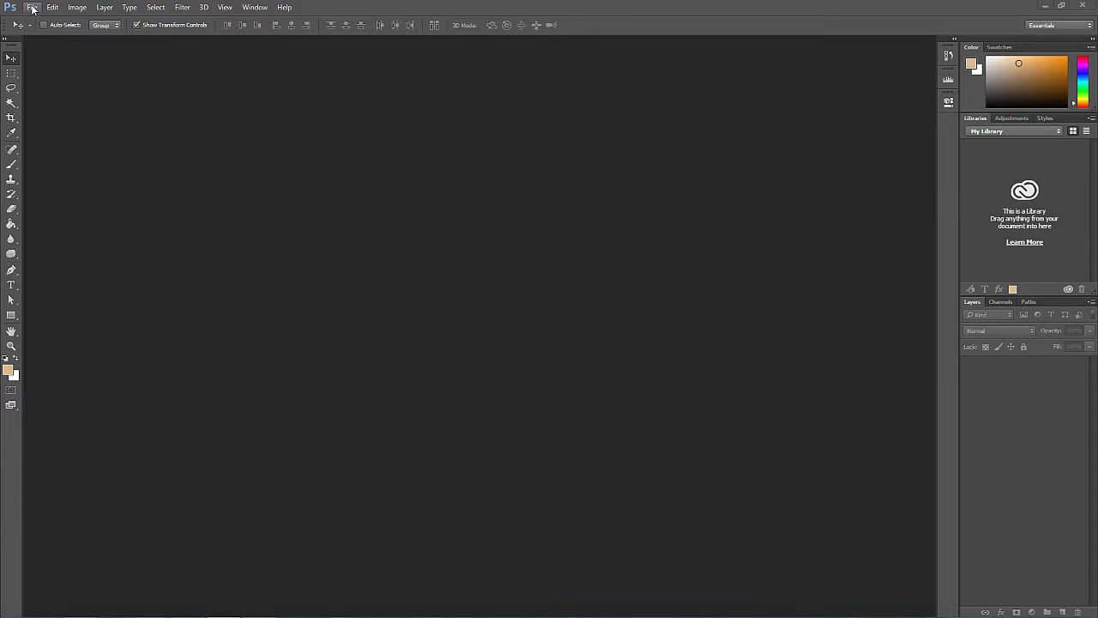
Step: Open the layered file from the getting started in photoshop folder
click(32, 7)
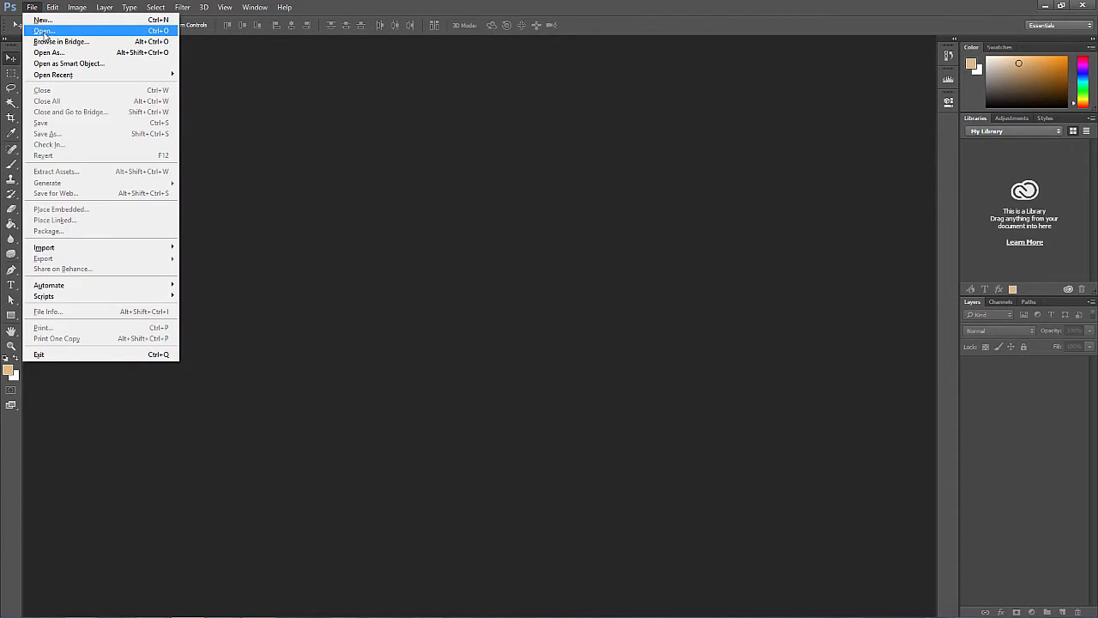
click(47, 27)
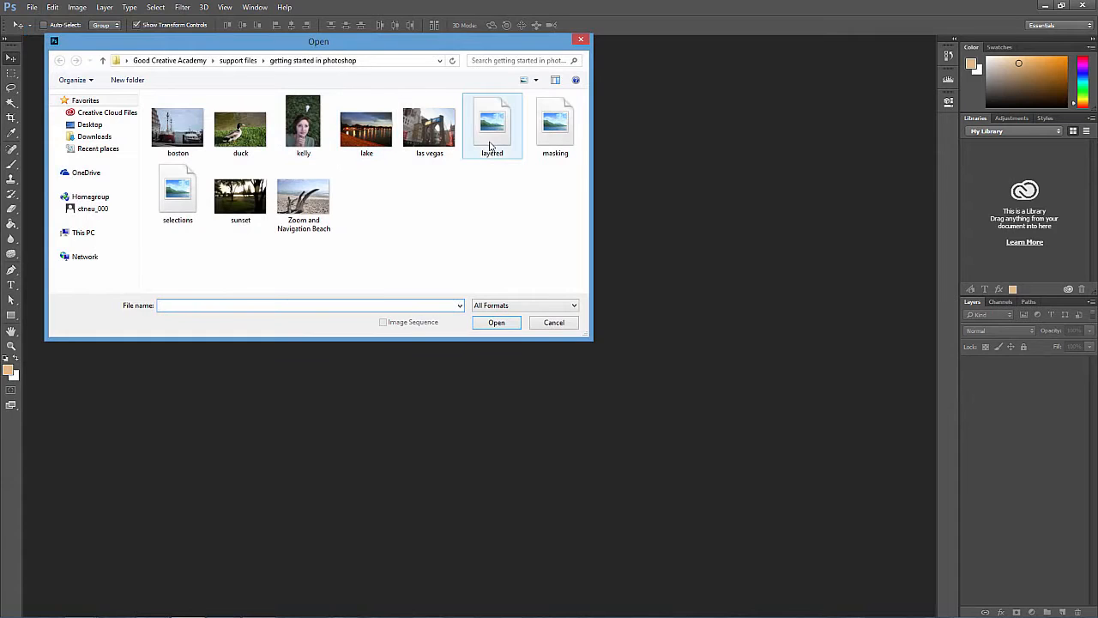
click(491, 146)
click(495, 323)
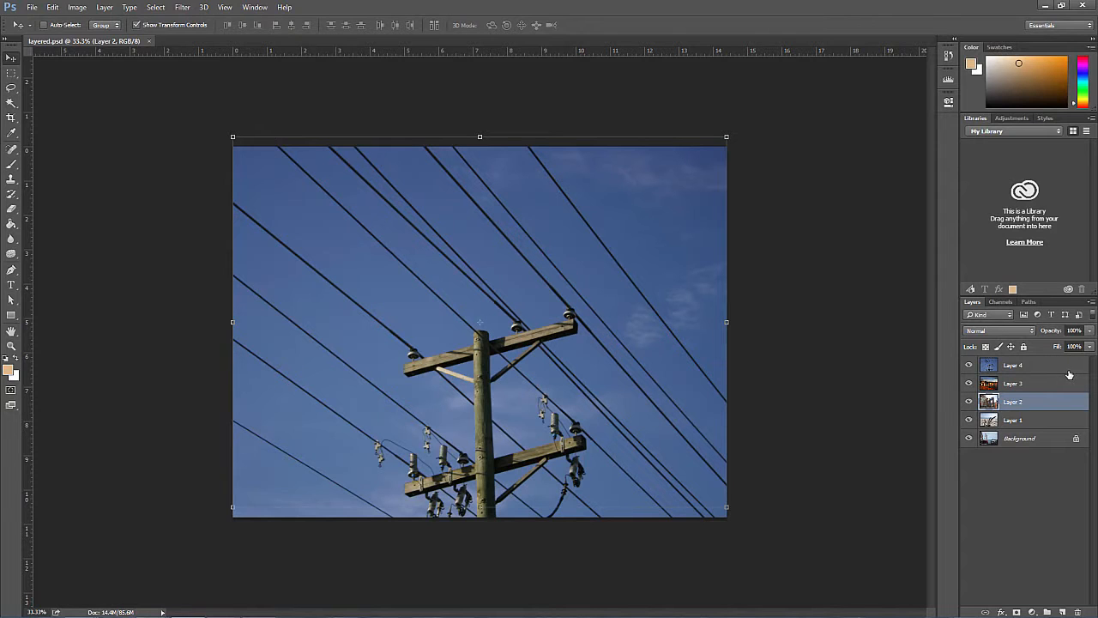
Step: Hide Layers 4, 3, 2 and 1 one by one to inspect the images beneath, and show them all again
click(969, 366)
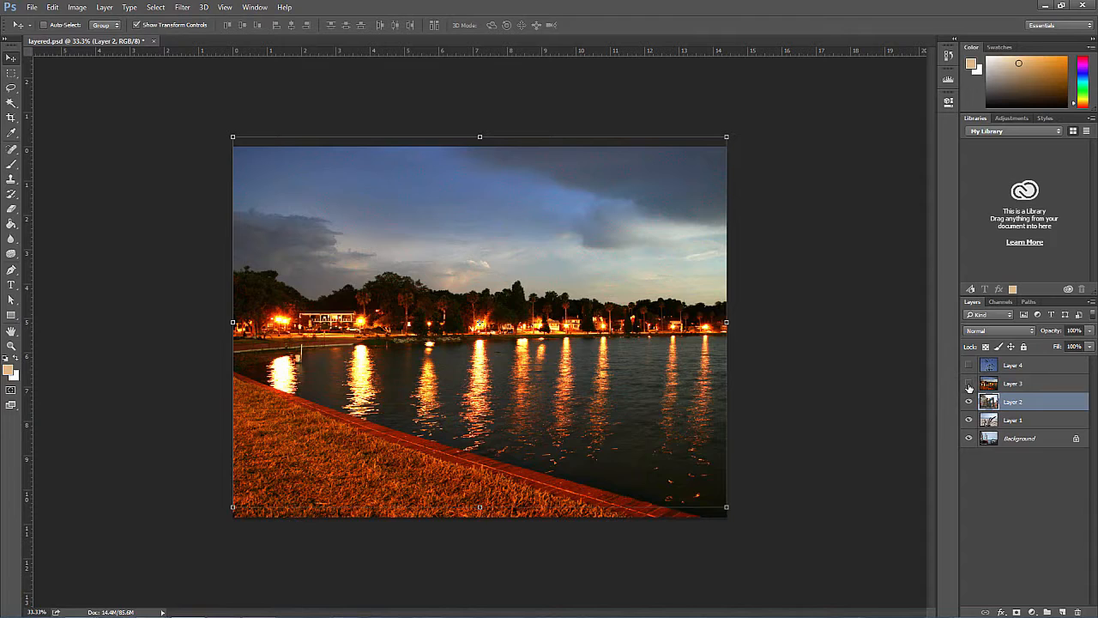
click(969, 383)
click(968, 401)
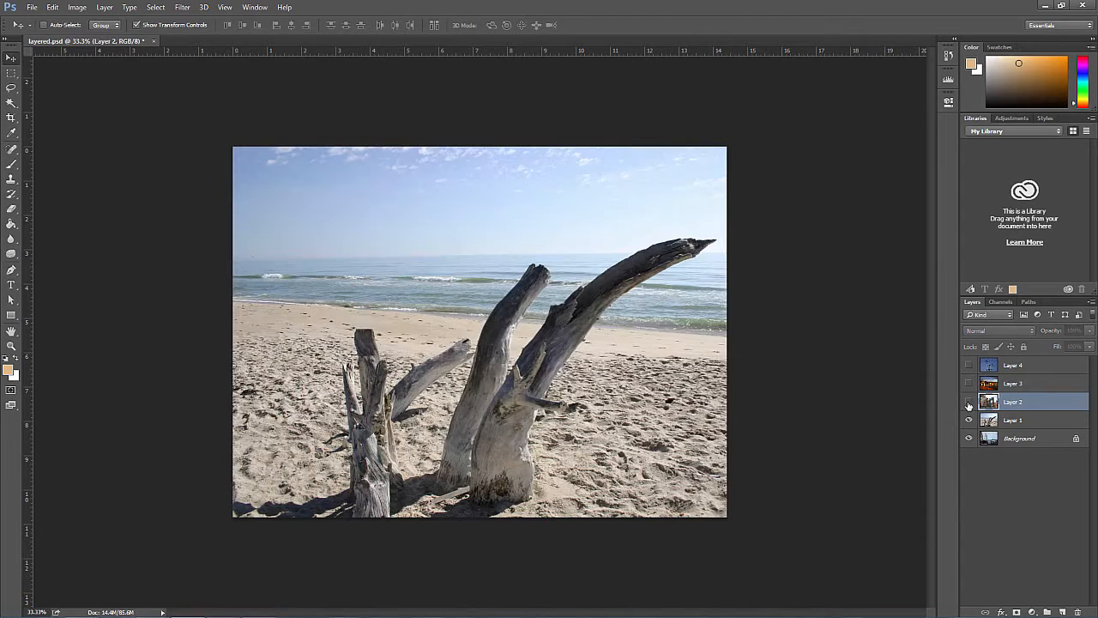
click(969, 420)
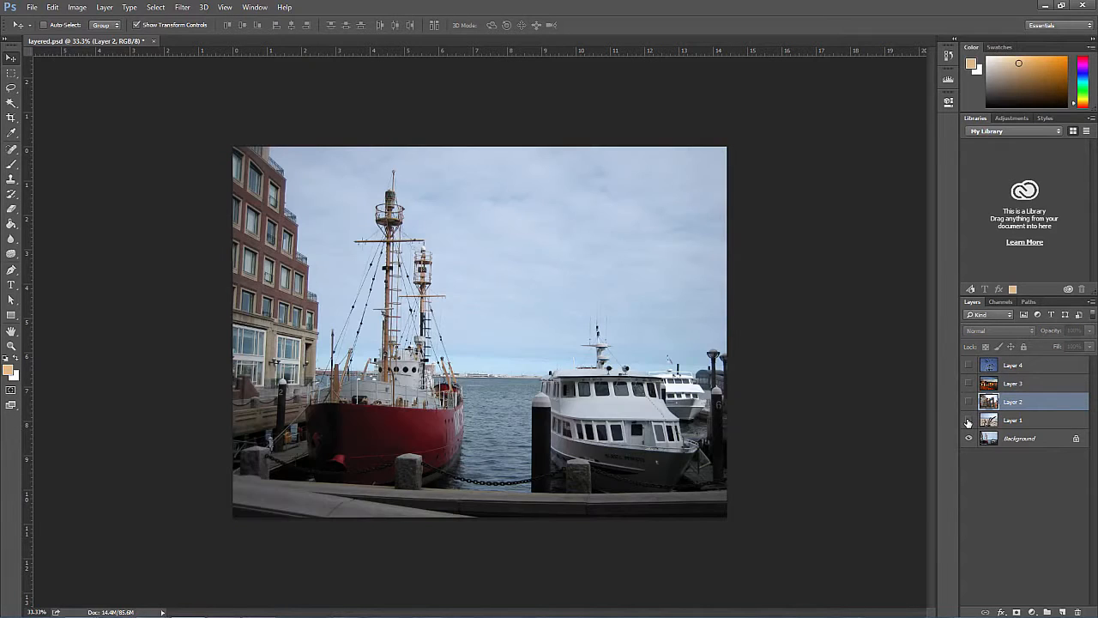
click(968, 420)
click(968, 401)
click(969, 383)
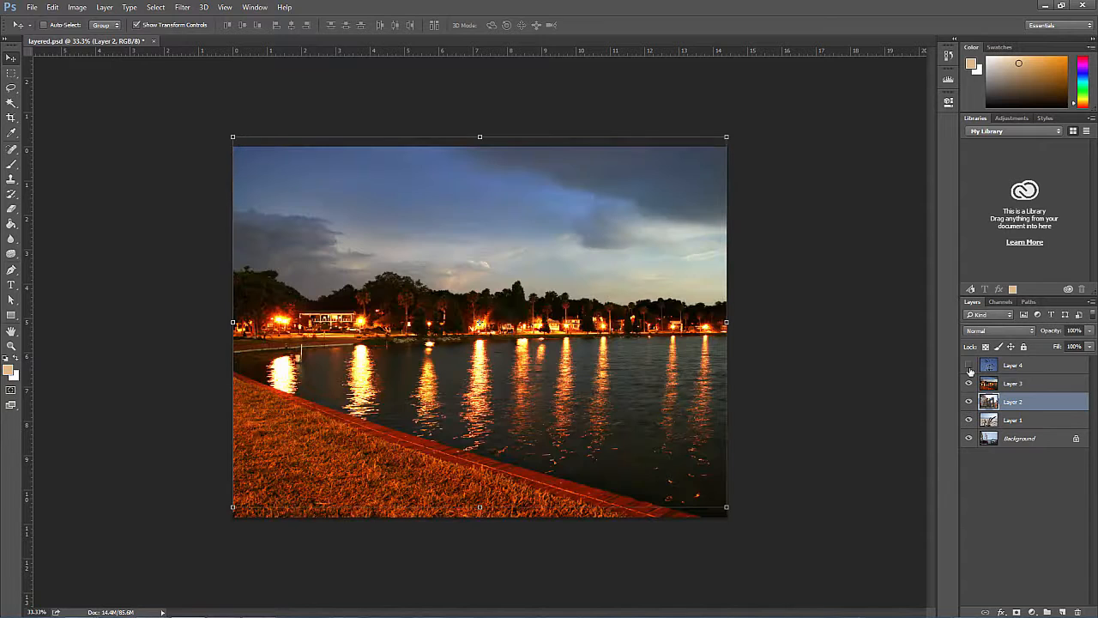
click(970, 365)
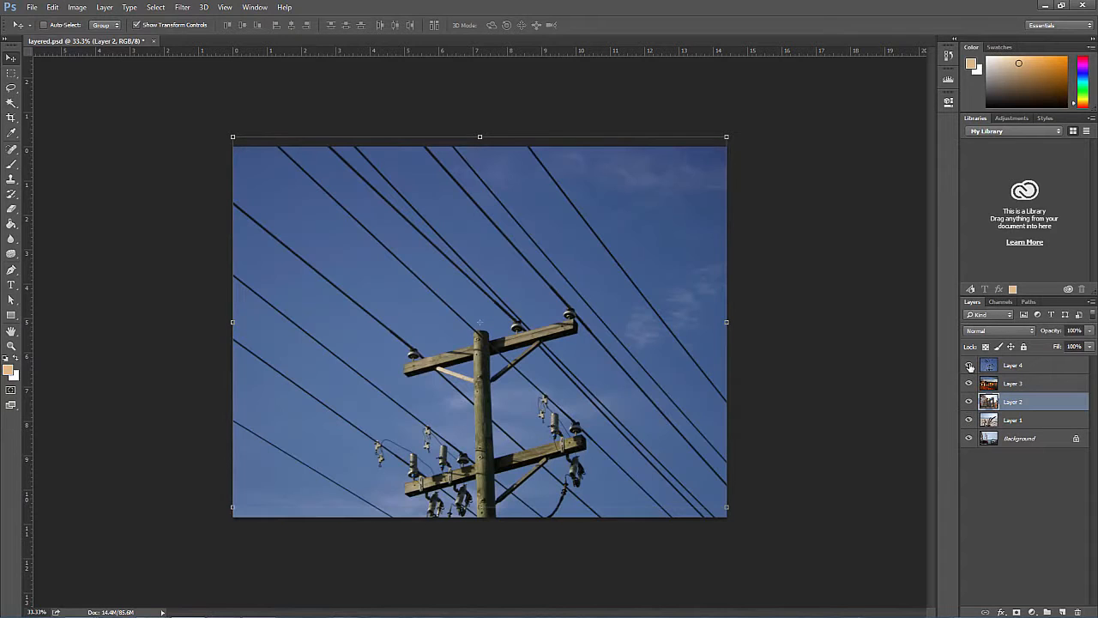
Step: Rearrange the four layers above the Background so the order from top down is Layer 3, Layer 4, Layer 1, Layer 2
mouse_move(1030, 374)
mouse_down()
mouse_move(1025, 408)
mouse_move(1021, 370)
mouse_up()
click(1024, 387)
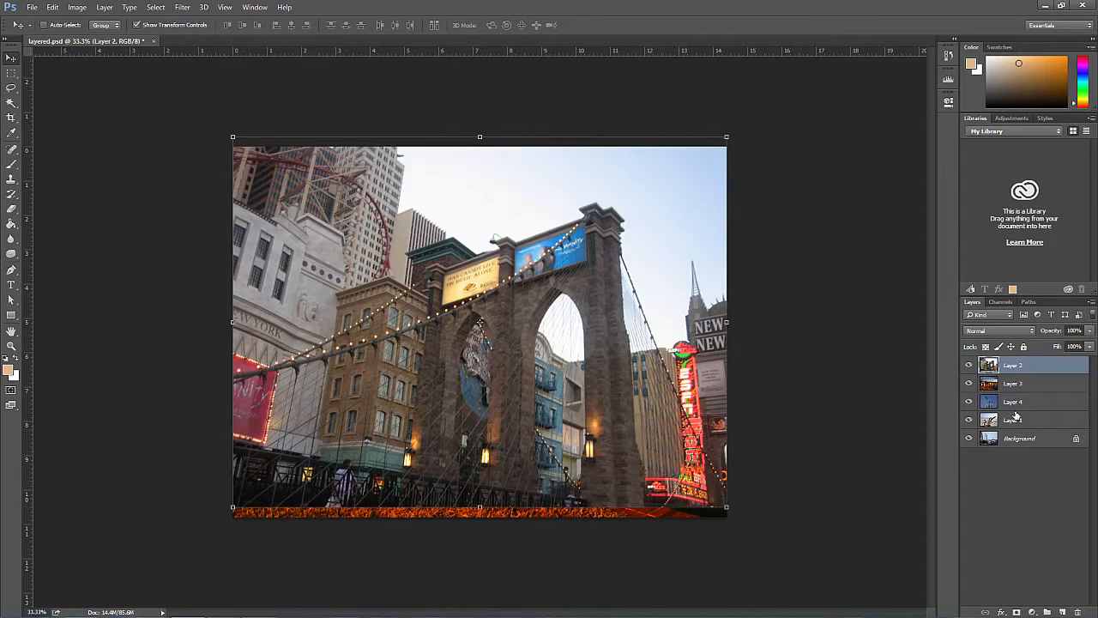
drag(1014, 414, 1023, 364)
drag(1019, 402, 1023, 360)
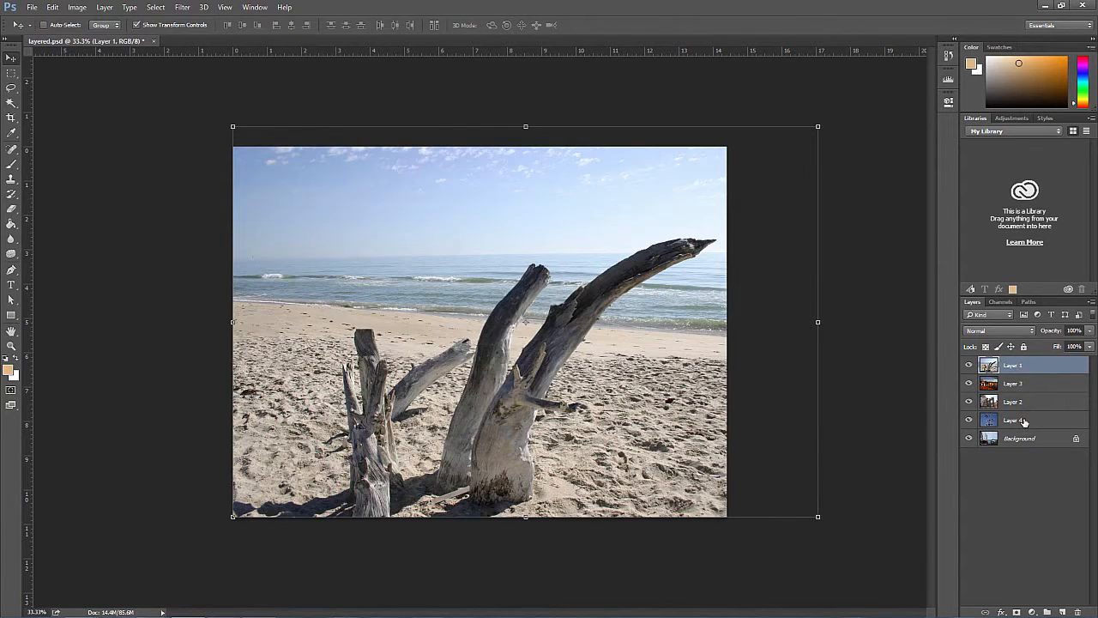
drag(1024, 419, 1022, 387)
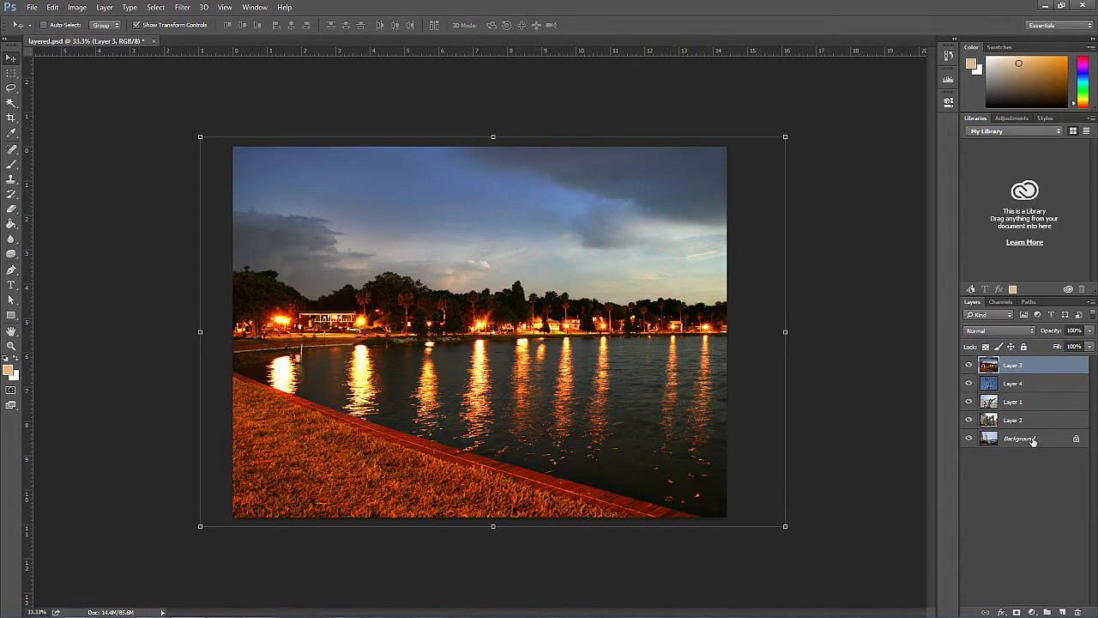
Step: Try to move the locked Background layer higher in the layer stack
drag(1033, 440, 1039, 397)
mouse_move(1076, 441)
mouse_move(1076, 441)
mouse_down()
mouse_move(1077, 607)
mouse_move(1077, 452)
mouse_up()
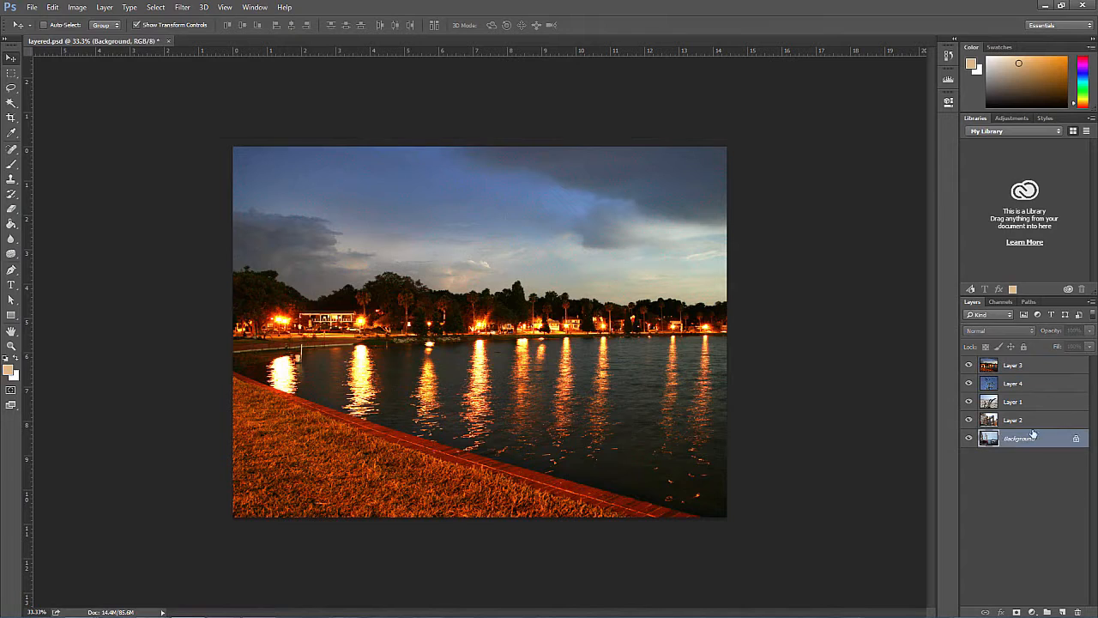
Step: Convert the Background to a regular layer named Layer 0 and reorder the stack as Layers 3, 1, 4, 0, 2
double_click(1005, 441)
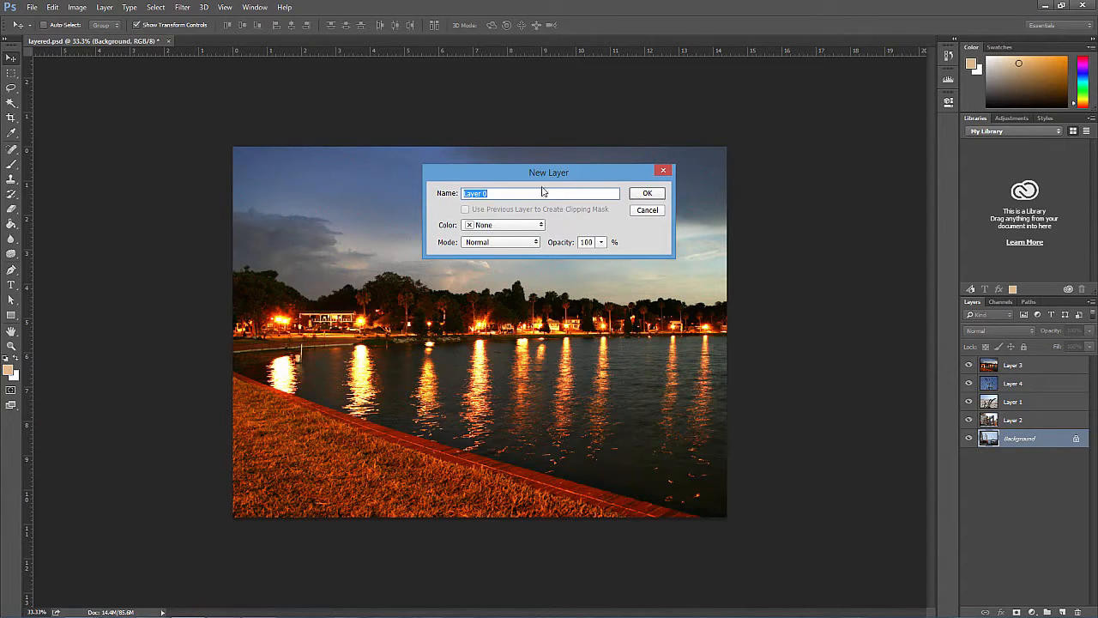
click(638, 194)
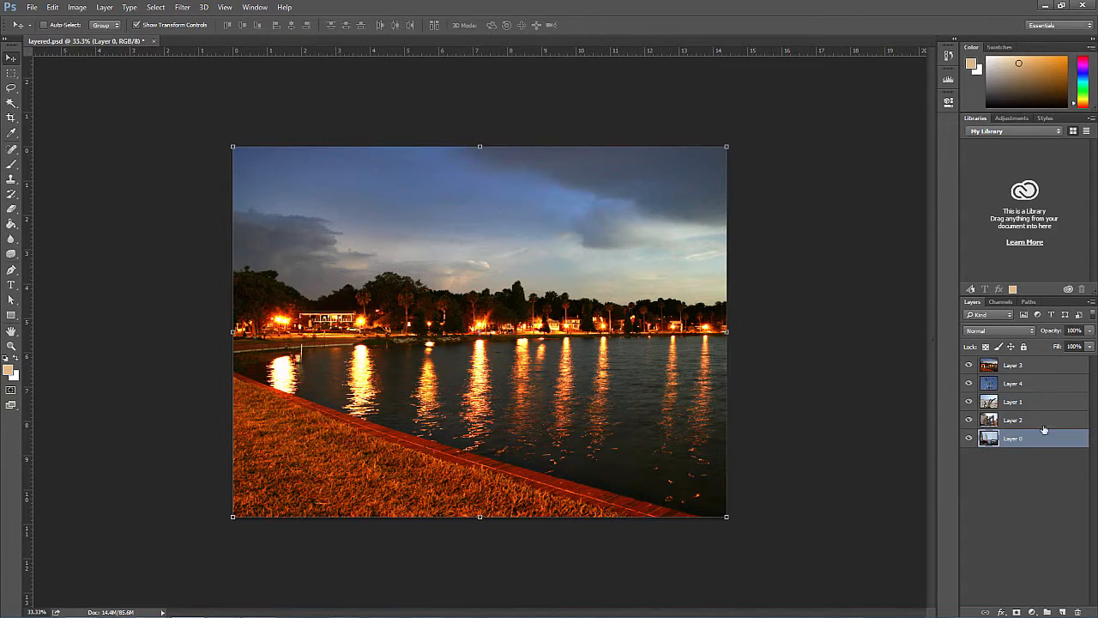
drag(1025, 439, 1021, 354)
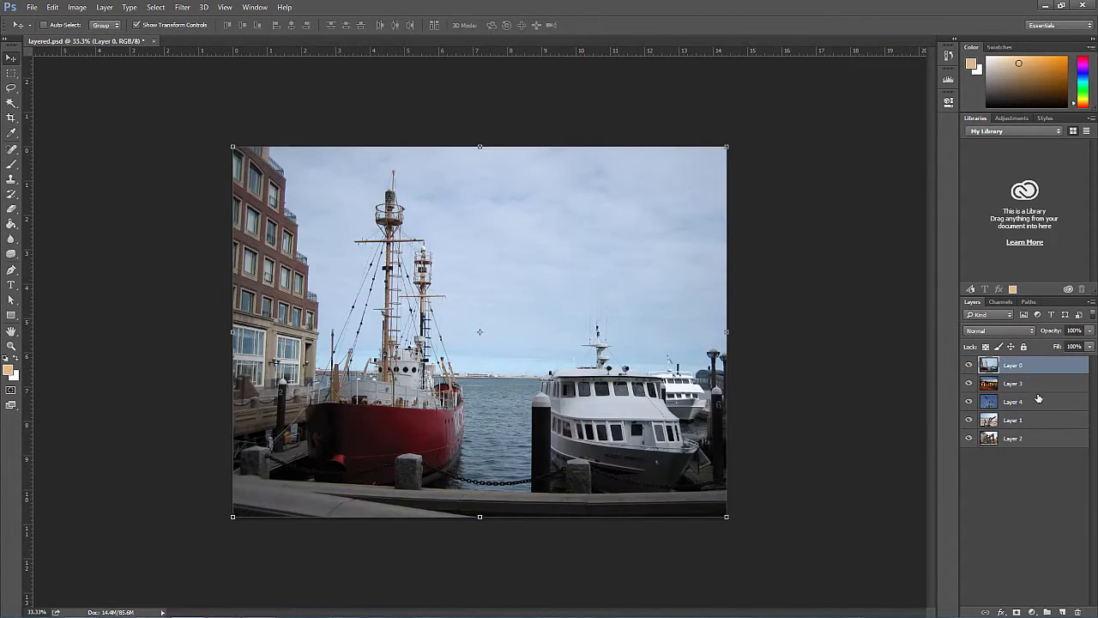
drag(1039, 399, 1042, 359)
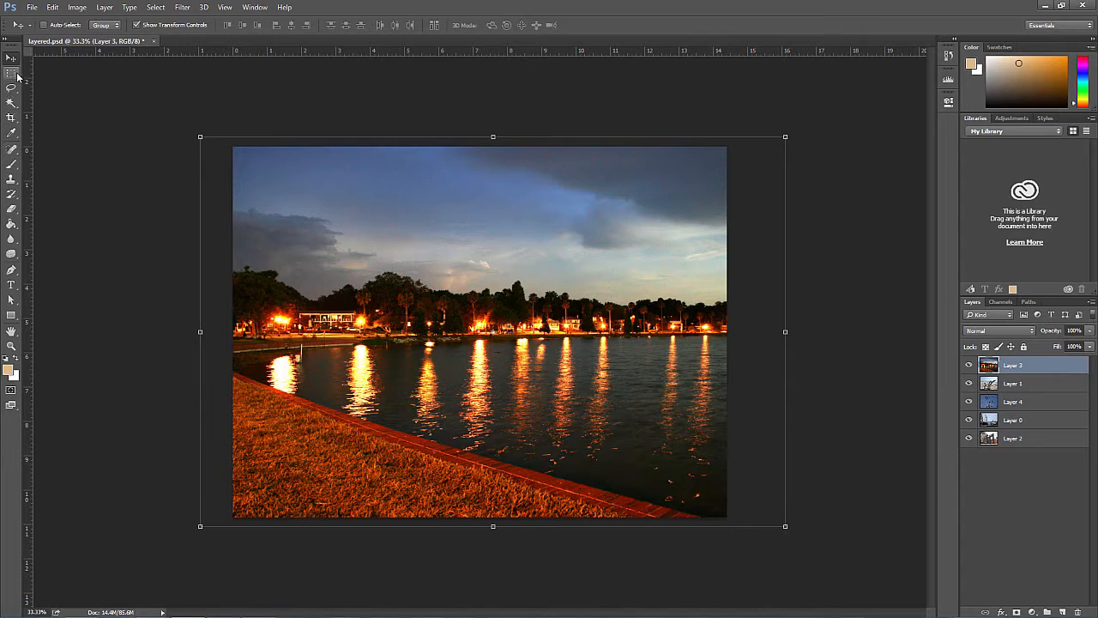
Step: Cut a rectangular hole in Layer 3 around the middle of the tree line with the Rectangular Marquee tool
click(11, 75)
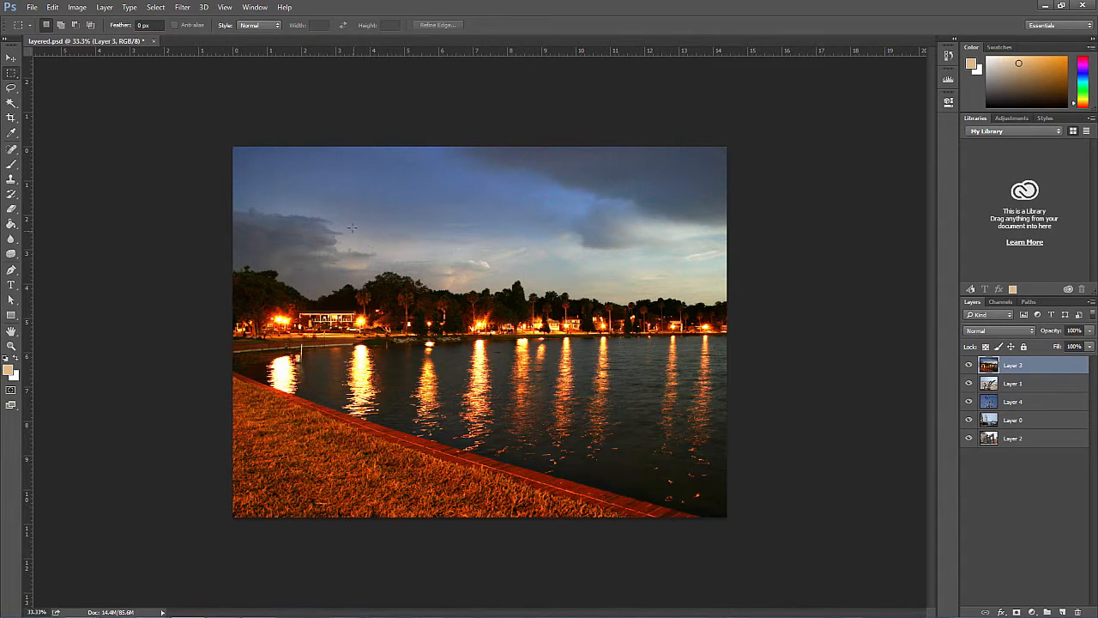
mouse_move(357, 217)
mouse_down()
mouse_move(519, 331)
mouse_move(532, 376)
mouse_up()
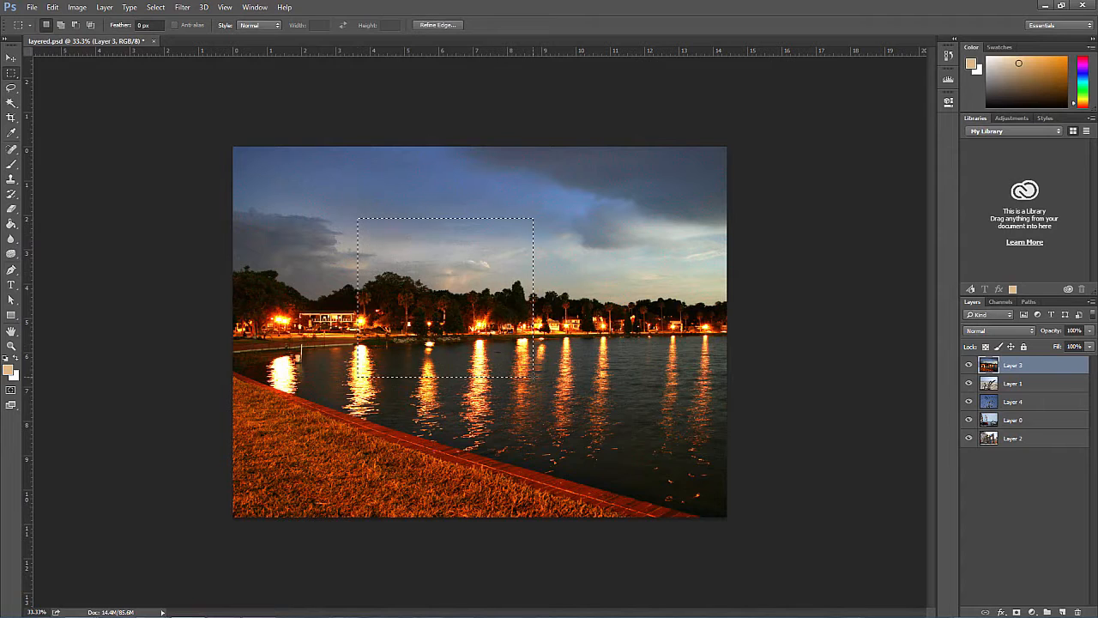
key(Delete)
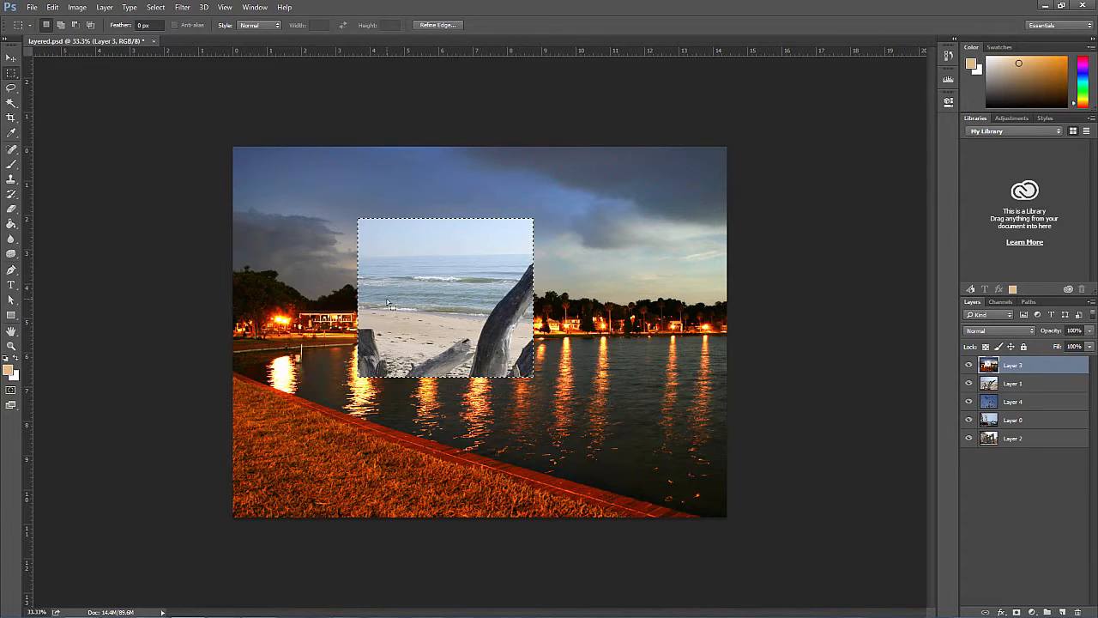
Step: Delete a rectangular area from Layer 1 that overlaps the lower-right part of the hole in Layer 3, and clear the selection
click(1022, 390)
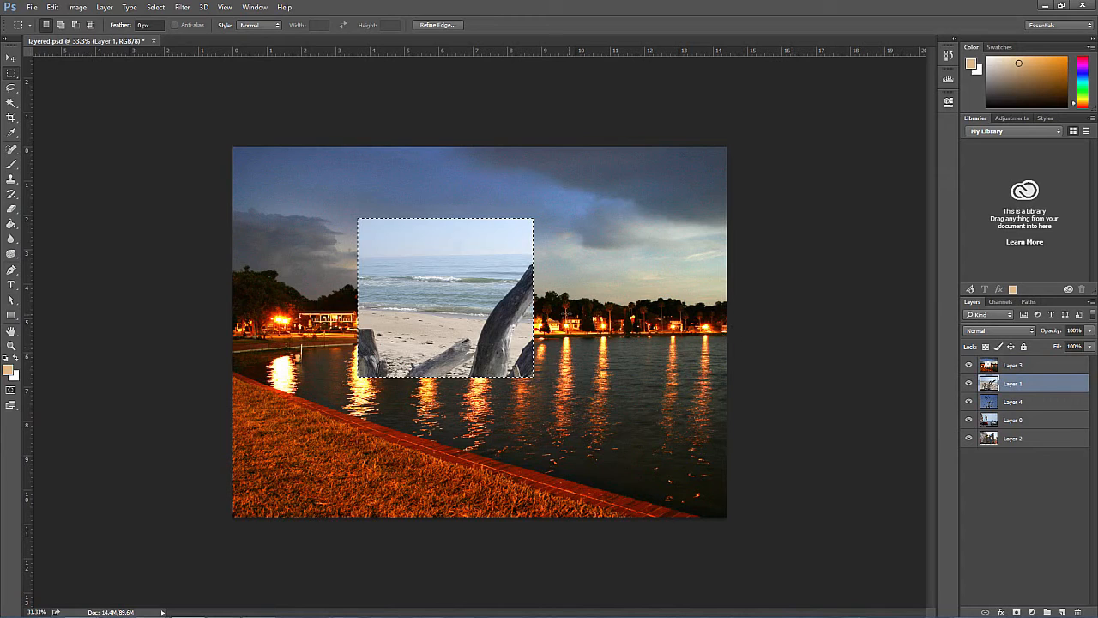
key(ctrl+d)
drag(438, 265, 621, 422)
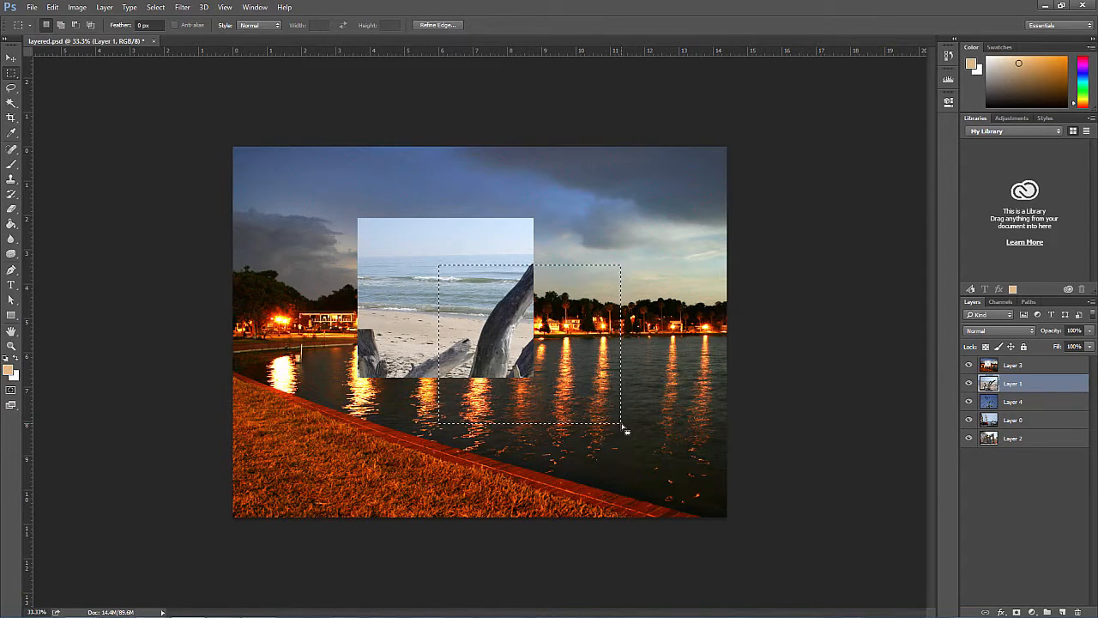
key(Delete)
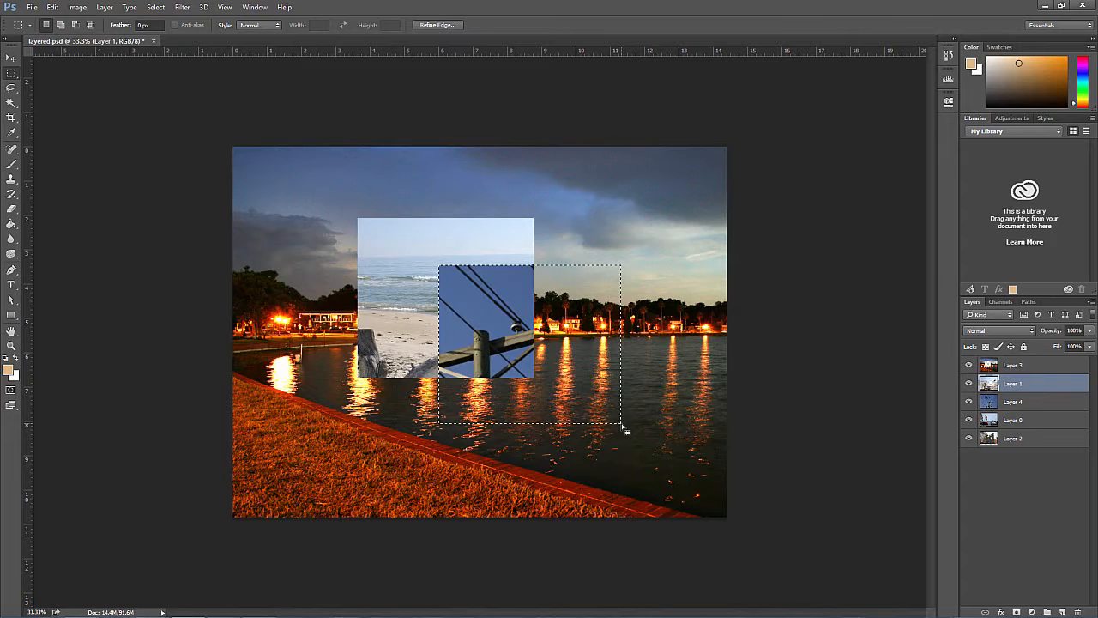
click(461, 248)
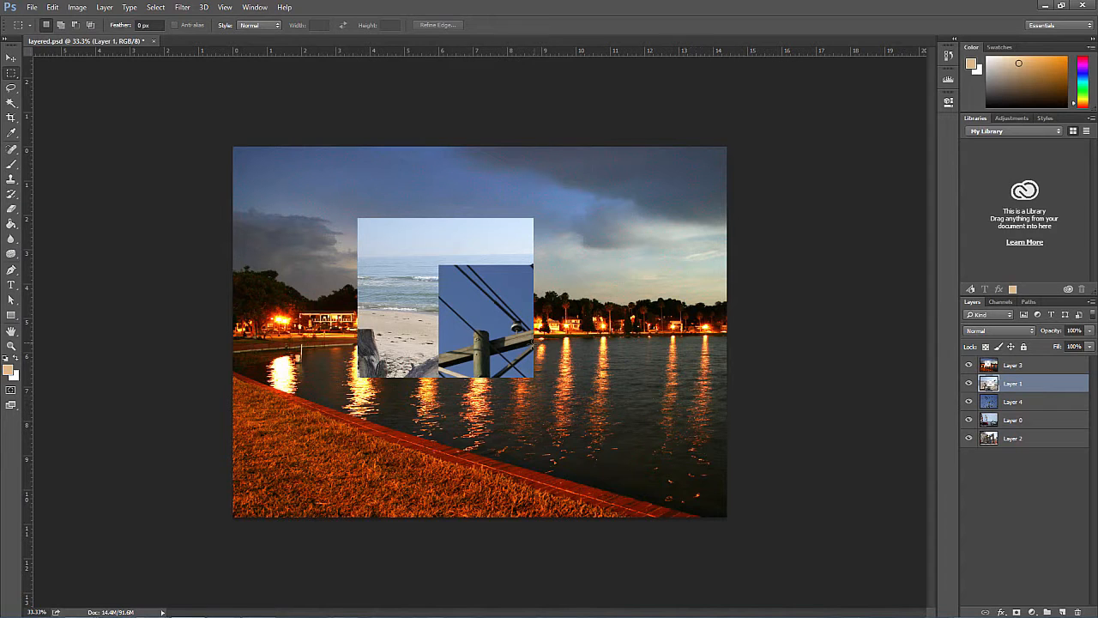
Step: Paint a broad tan patch on Layer 3 across the upper edge of the cut-out with a soft round 100 px brush
click(11, 164)
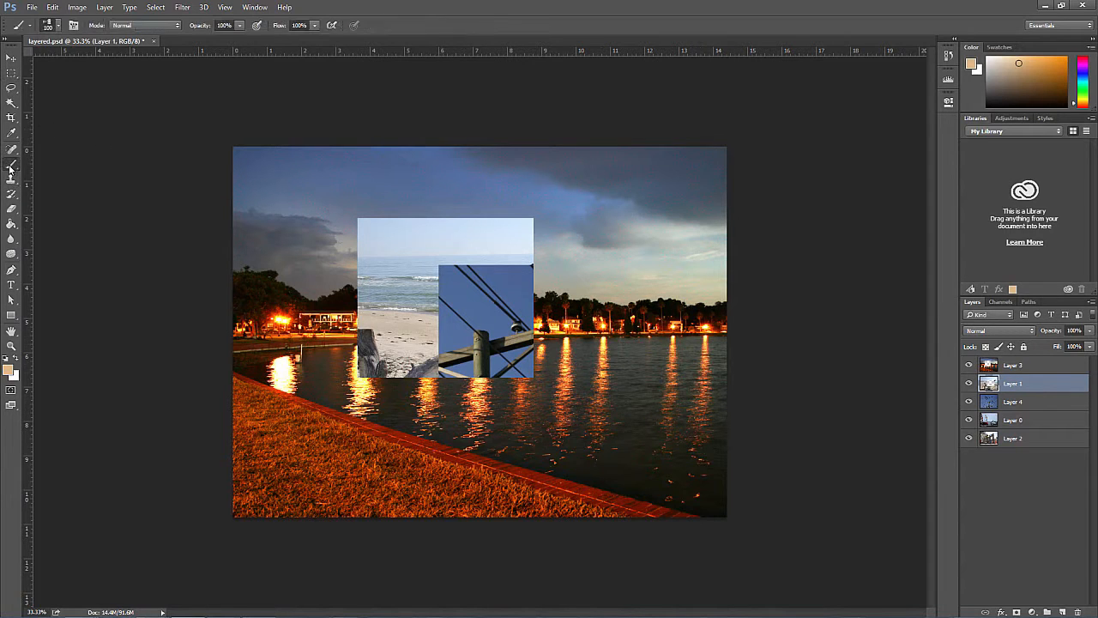
click(58, 27)
click(170, 148)
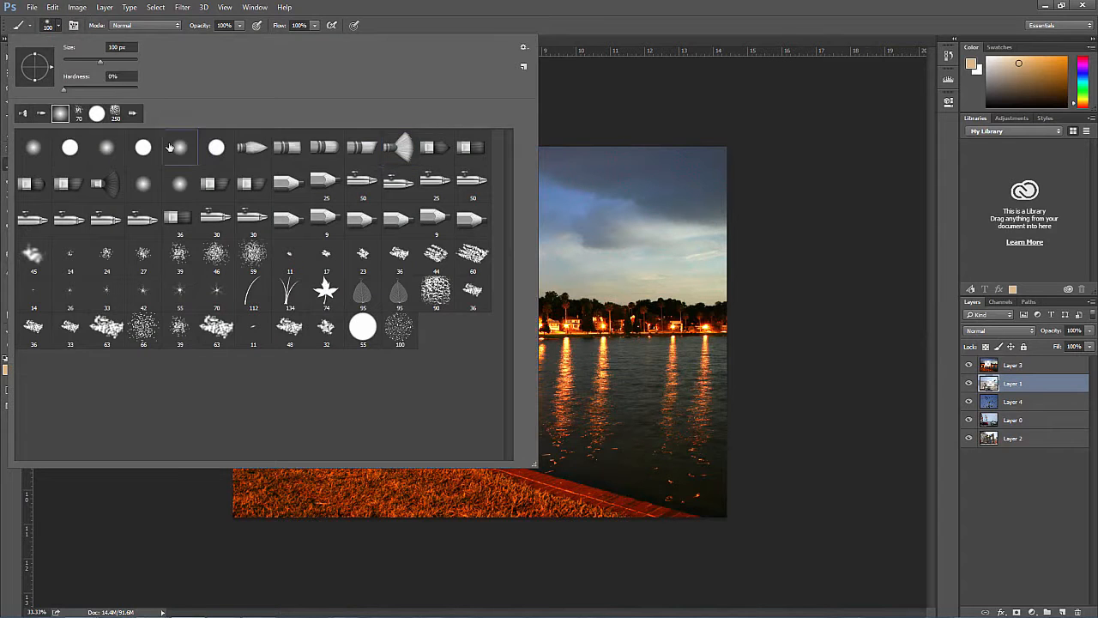
click(56, 27)
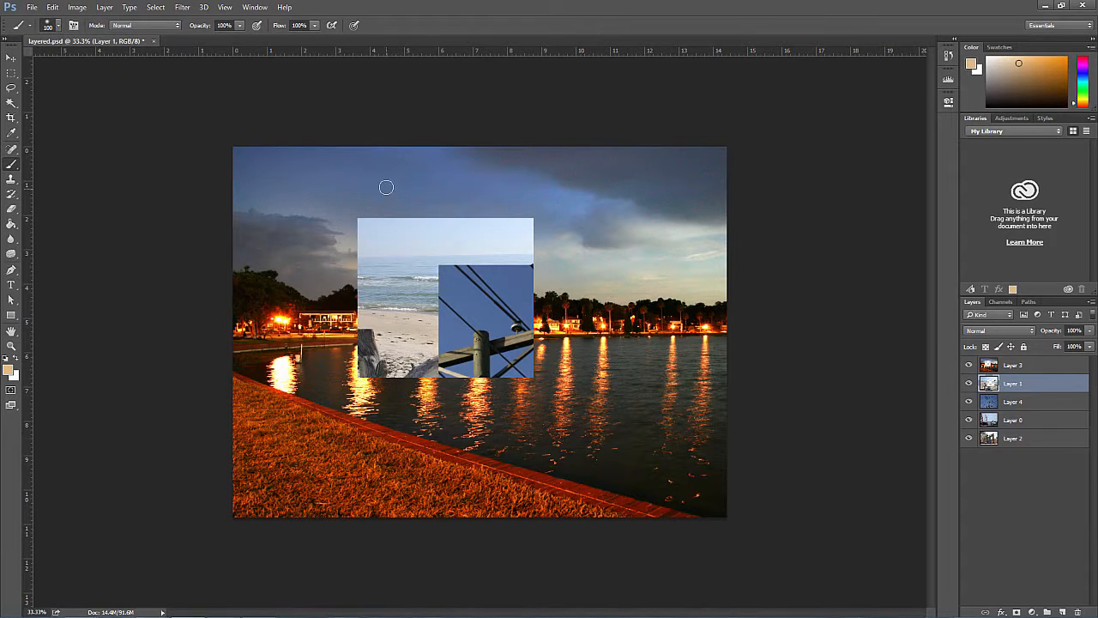
click(1027, 367)
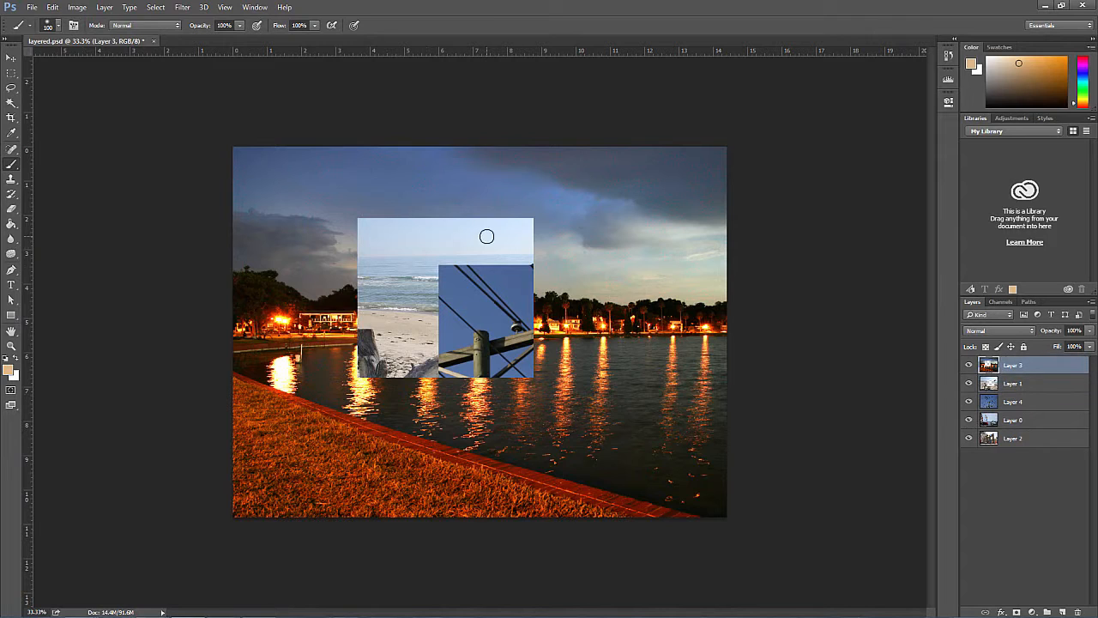
mouse_move(532, 184)
mouse_down()
mouse_move(421, 212)
mouse_move(509, 193)
mouse_move(438, 219)
mouse_move(413, 214)
mouse_move(537, 208)
mouse_move(524, 202)
mouse_move(442, 237)
mouse_move(576, 215)
mouse_move(514, 238)
mouse_up()
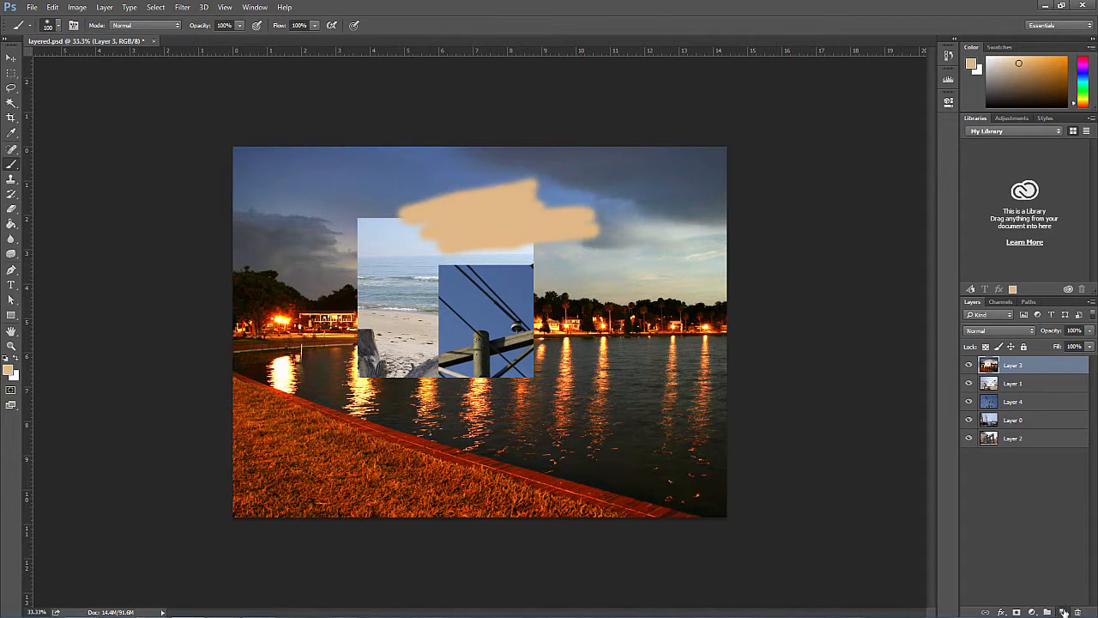
Step: Create a new layer above Layer 3 and paint a tan patch on it over the left edge of the cut-out
click(1062, 610)
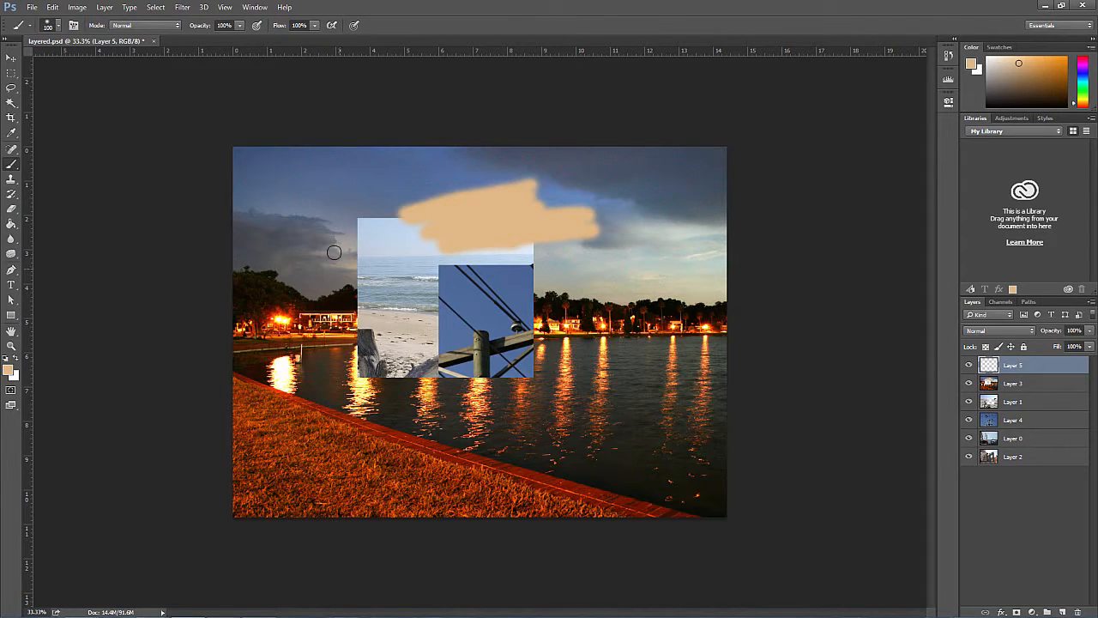
mouse_move(334, 250)
mouse_down()
mouse_move(373, 251)
mouse_move(365, 267)
mouse_move(291, 279)
mouse_move(398, 286)
mouse_move(328, 290)
mouse_move(353, 300)
mouse_move(297, 257)
mouse_move(304, 235)
mouse_move(338, 321)
mouse_up()
Step: Move Layer 3 slightly up and to the right with the Move tool
key(v)
click(1014, 386)
mouse_move(639, 299)
mouse_down()
mouse_move(636, 311)
mouse_move(622, 268)
mouse_move(652, 290)
mouse_up()
Step: Move the separately painted patch on Layer 5 around the image, and delete that layer
click(1014, 364)
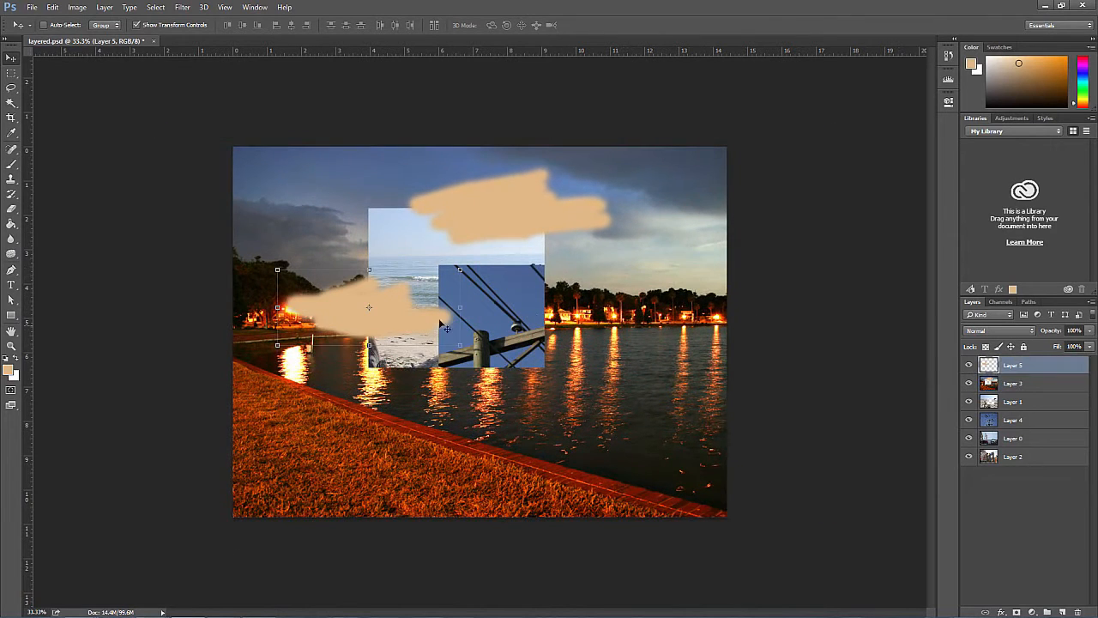
mouse_move(388, 312)
mouse_down()
mouse_move(365, 302)
mouse_move(390, 333)
mouse_up()
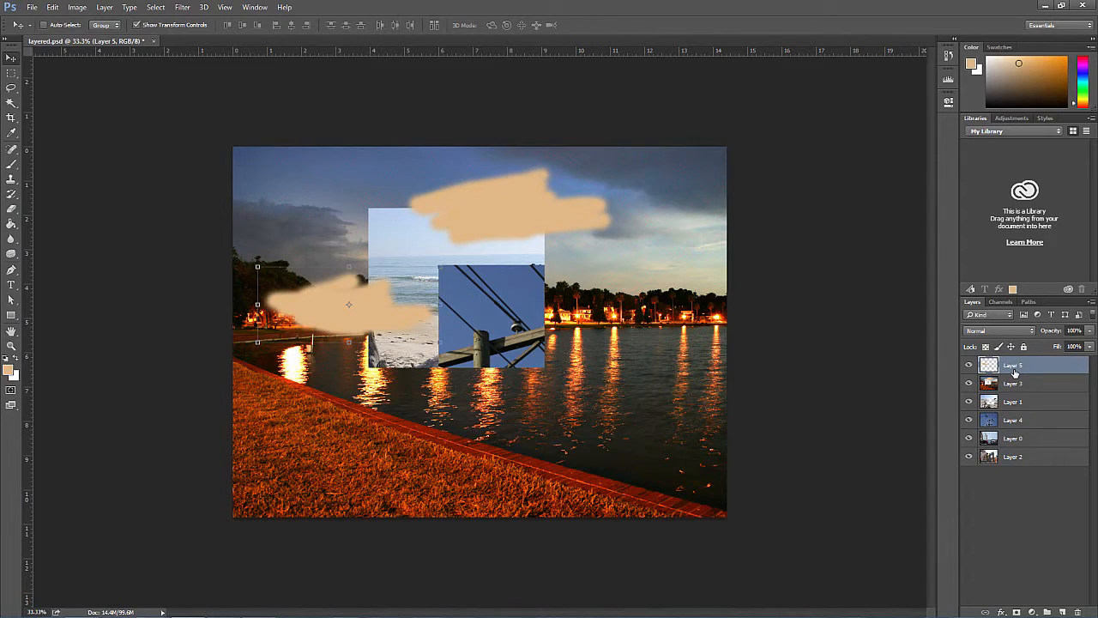
key(Delete)
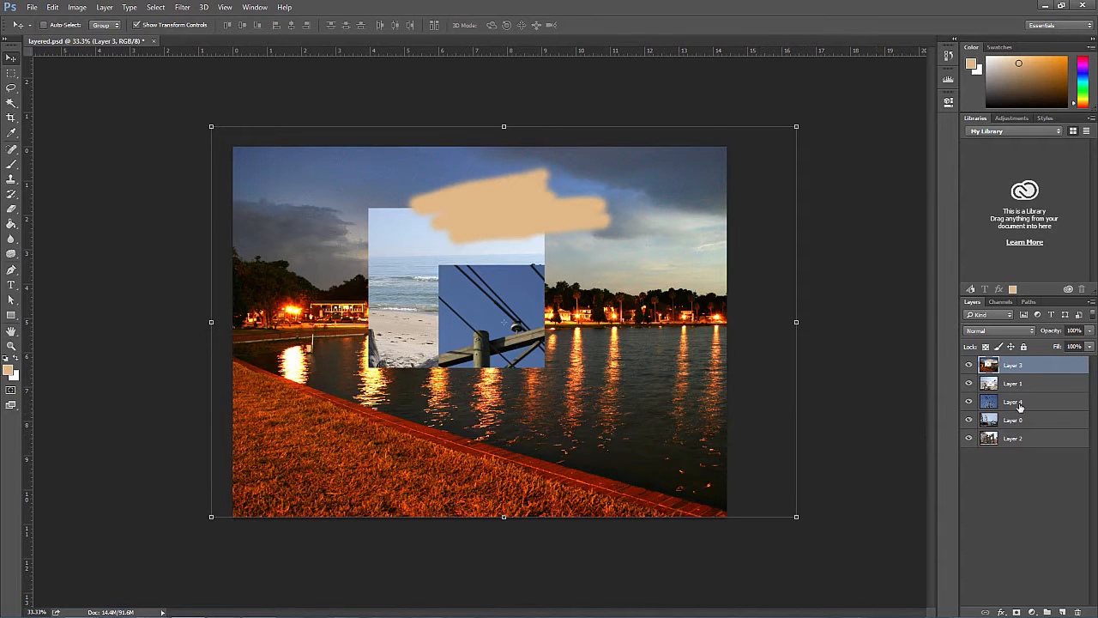
Step: Duplicate Layer 4 and copy a large rectangular area from the middle of the duplicate onto its own new layer
drag(1019, 405, 1062, 611)
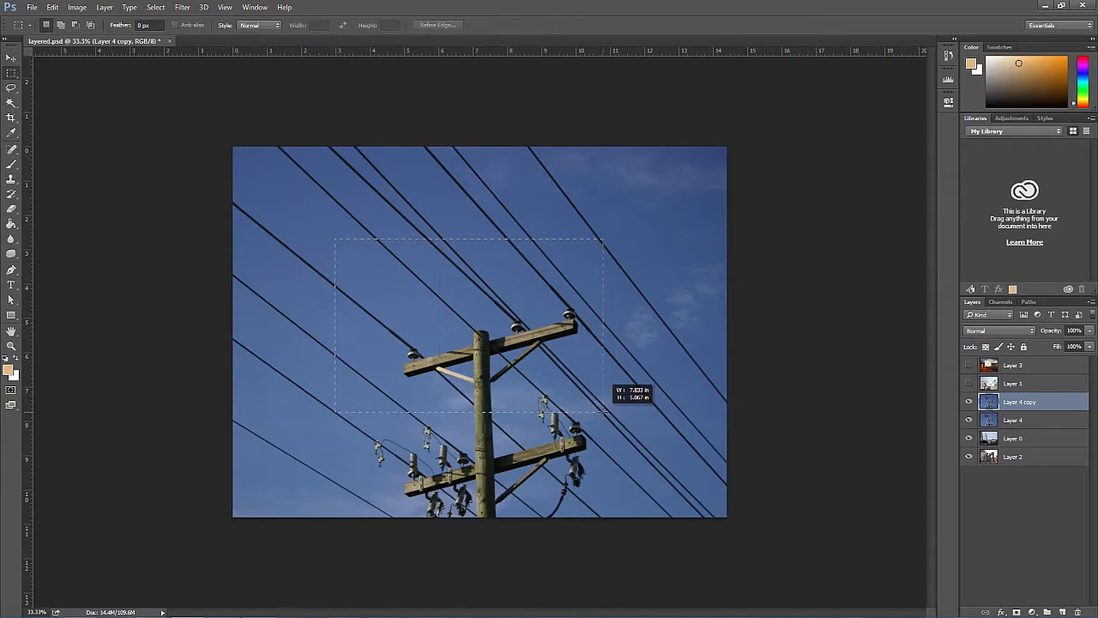
drag(602, 416, 633, 439)
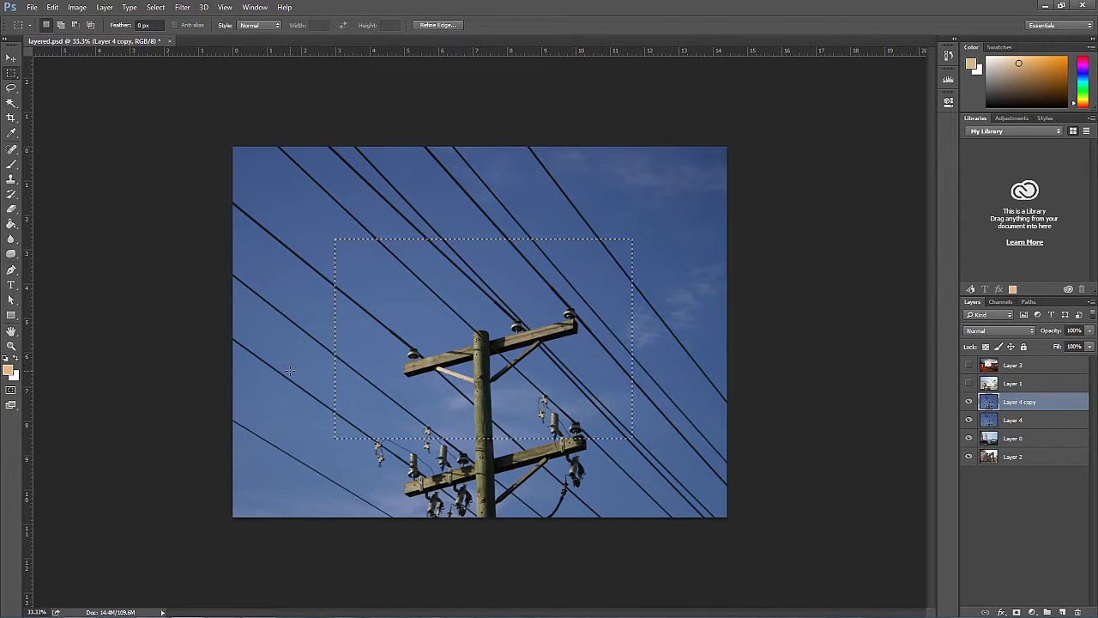
key(ctrl+j)
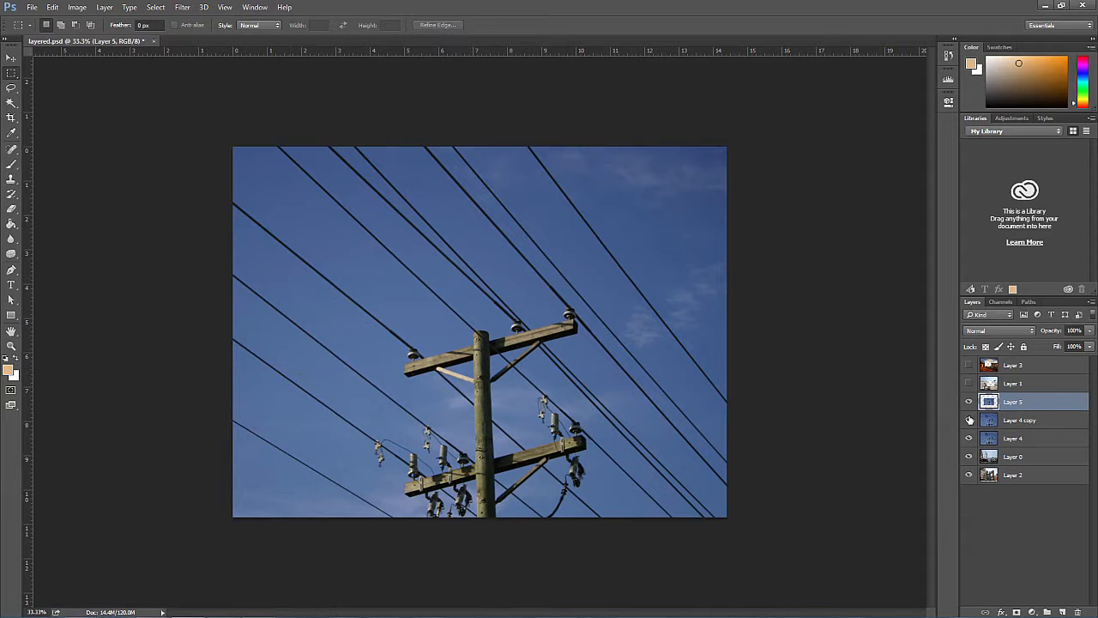
Step: Hide and show the layers beneath Layer 5 to inspect the copied rectangle, and move it slightly up and to the left
drag(969, 420, 969, 474)
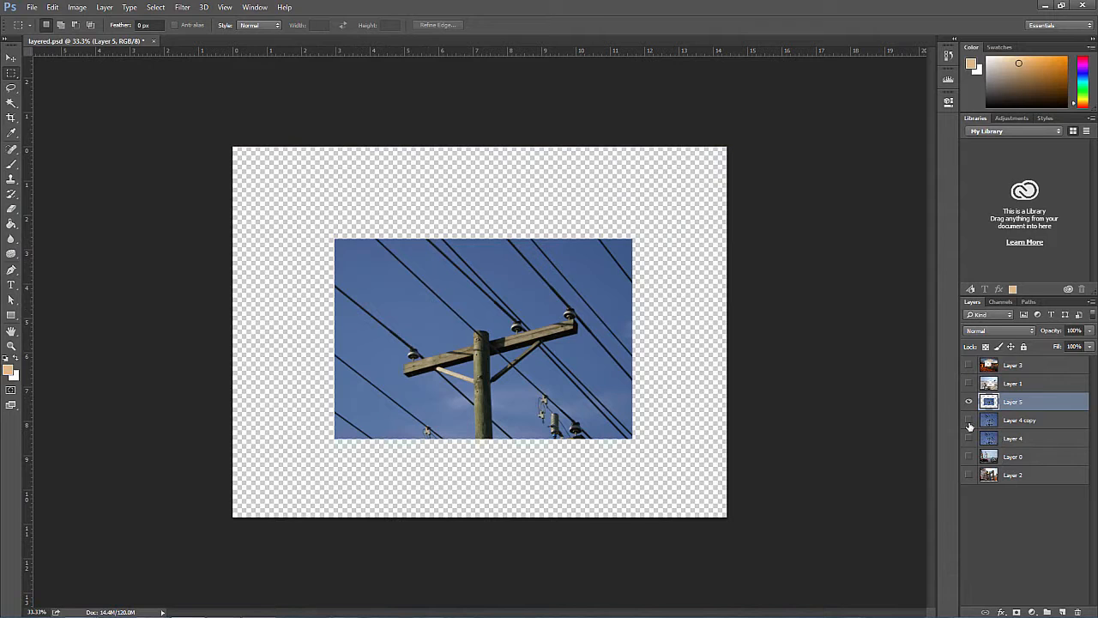
drag(969, 424, 969, 477)
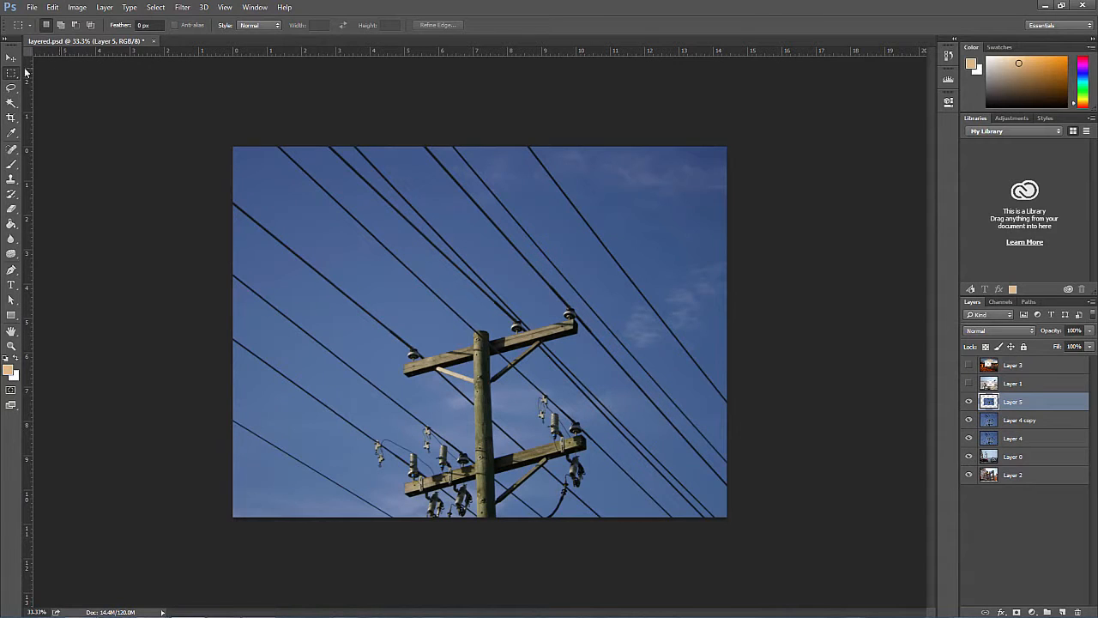
click(9, 60)
drag(483, 283, 455, 269)
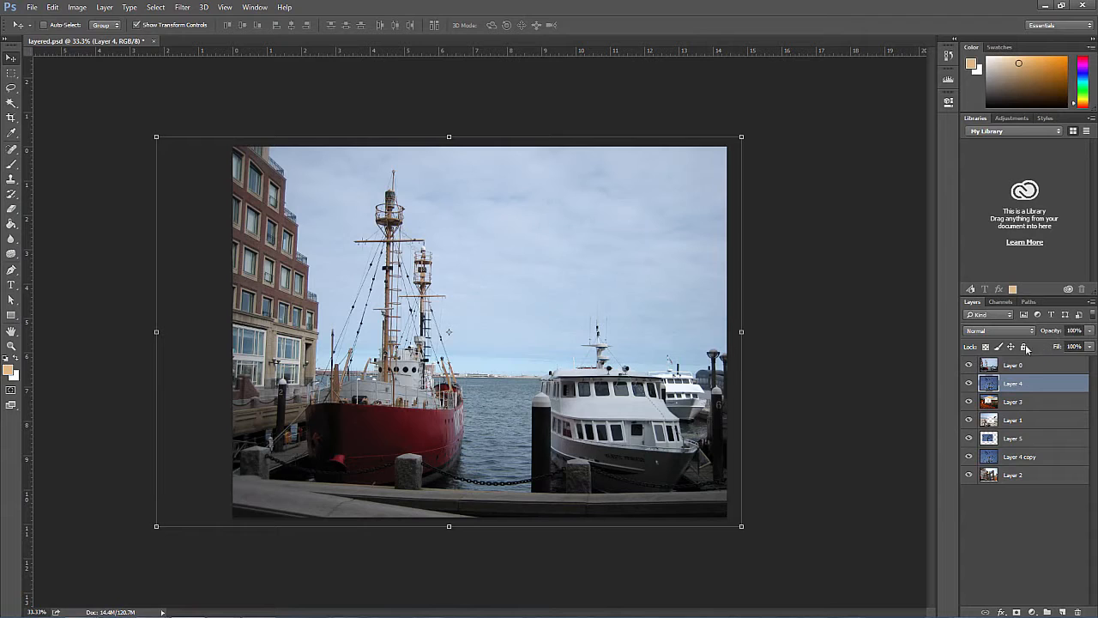
Step: Create a layer group above Layer 0 and move Layer 4 and Layer 0 into it
click(1023, 366)
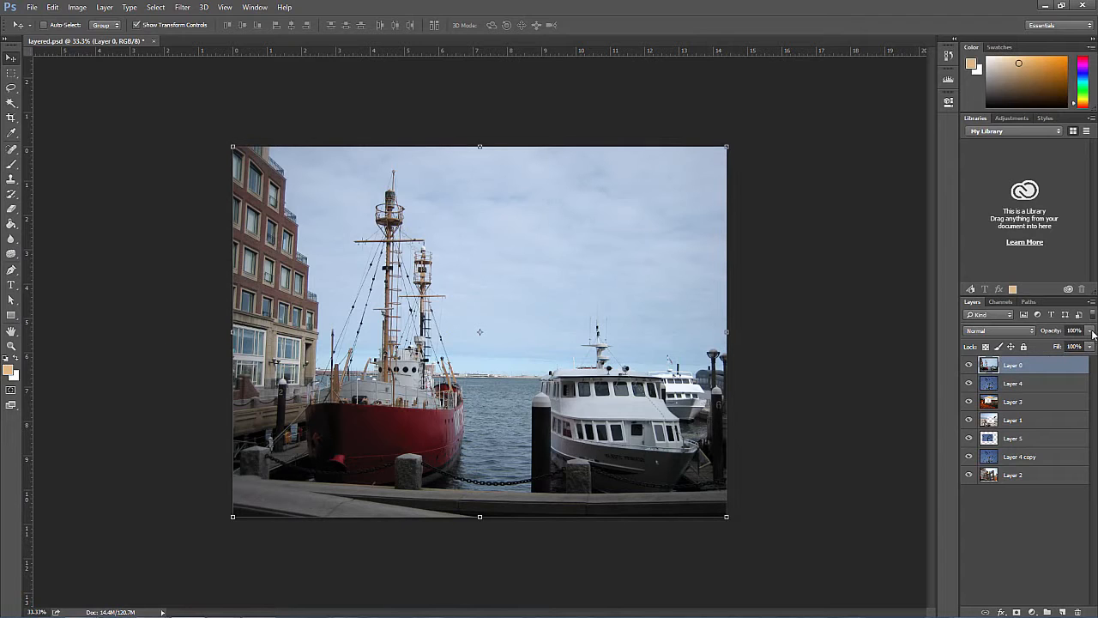
mouse_move(1092, 332)
mouse_down()
mouse_move(1061, 345)
mouse_move(1089, 345)
mouse_up()
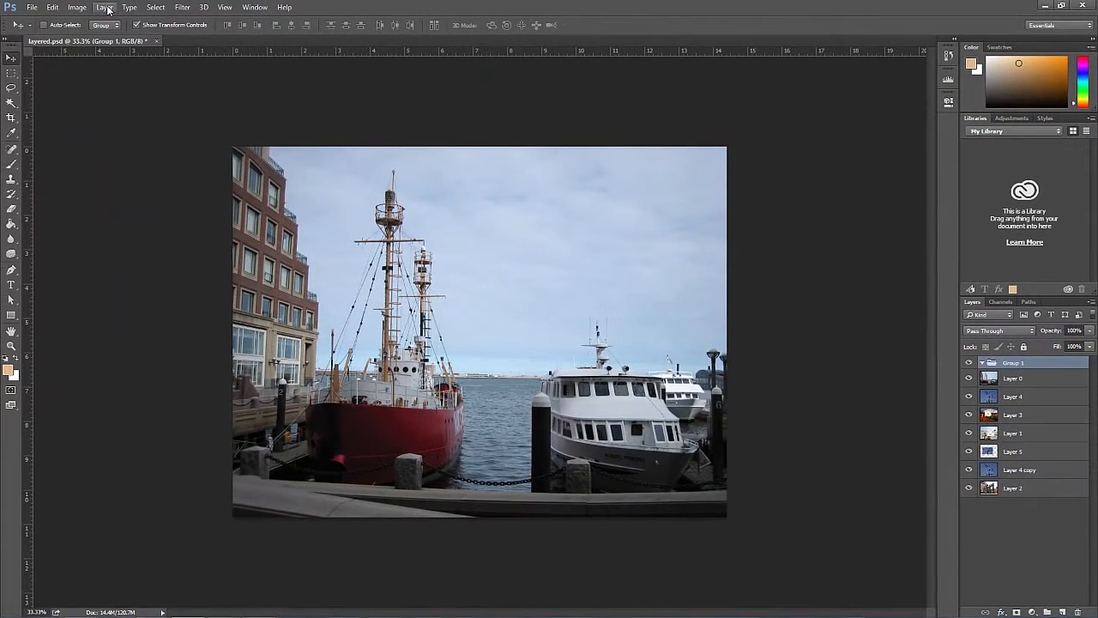
click(105, 7)
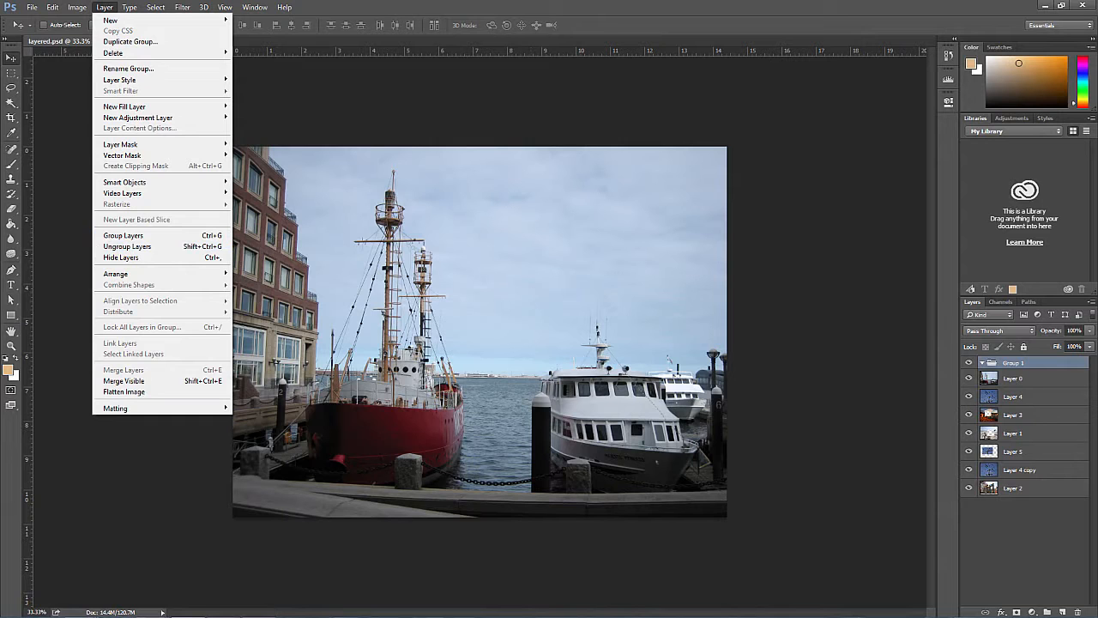
click(1014, 397)
drag(1014, 397, 1027, 364)
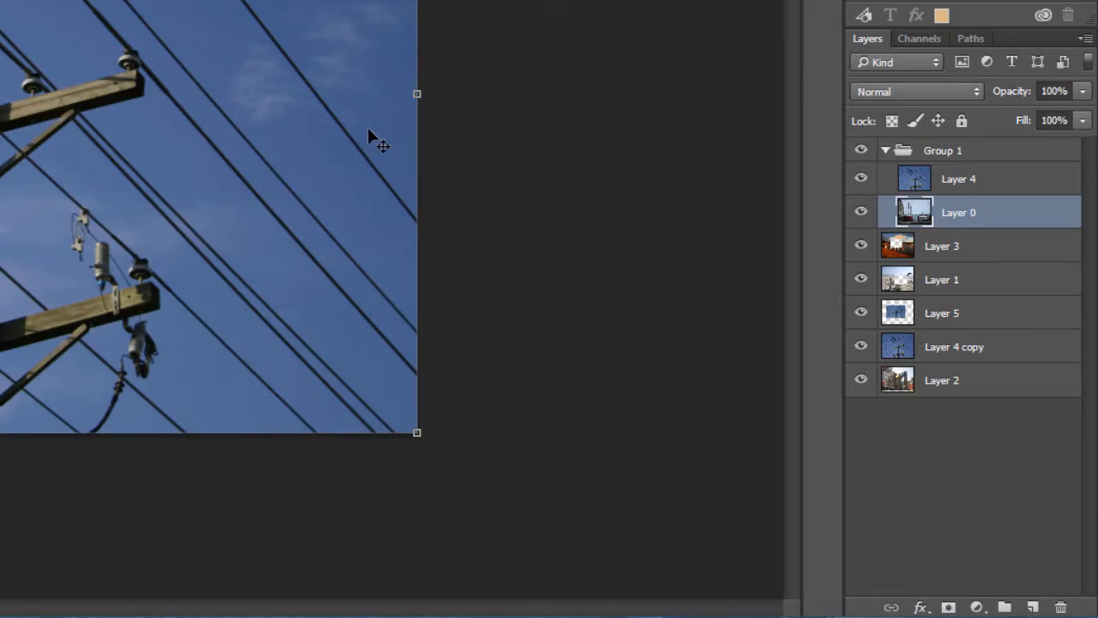
Step: Label Layer 1 with the blue color and filter the layer list by blue
right_click(962, 284)
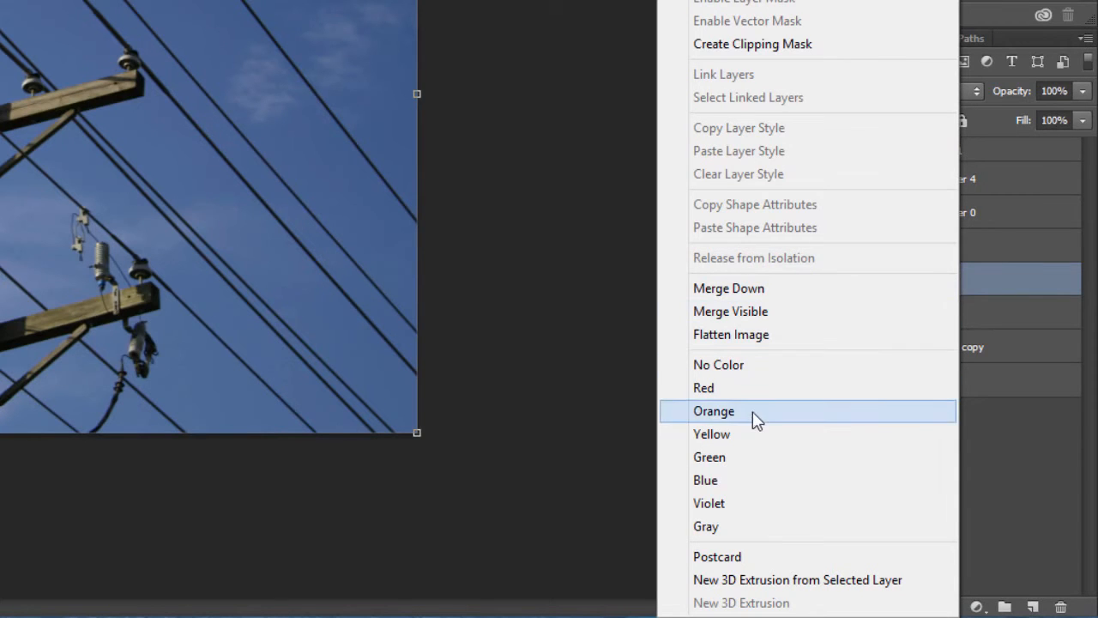
click(718, 482)
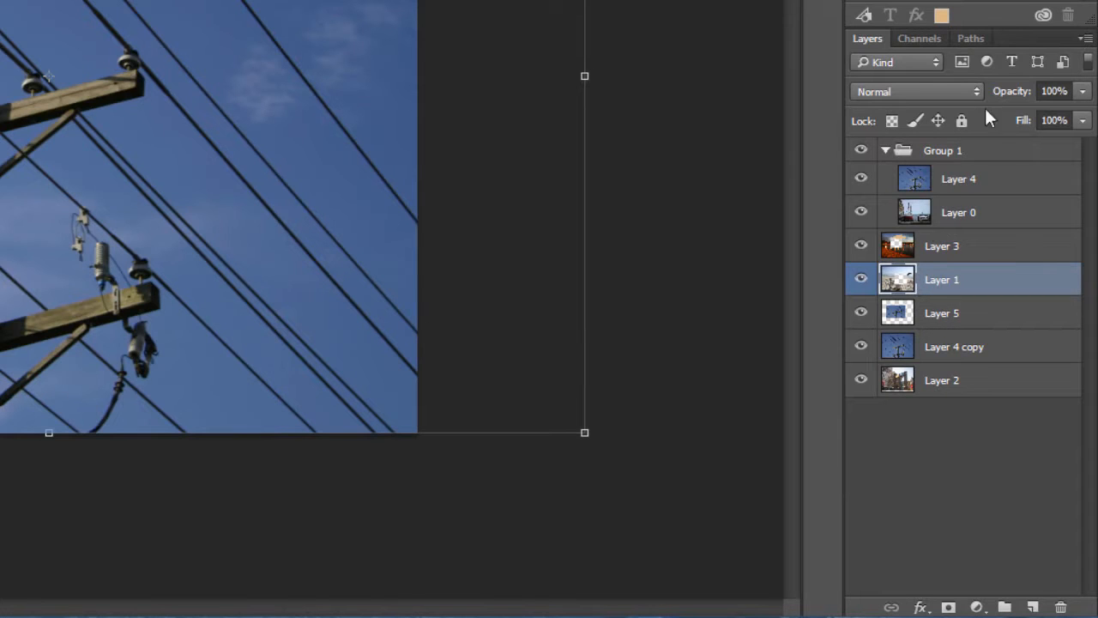
click(940, 62)
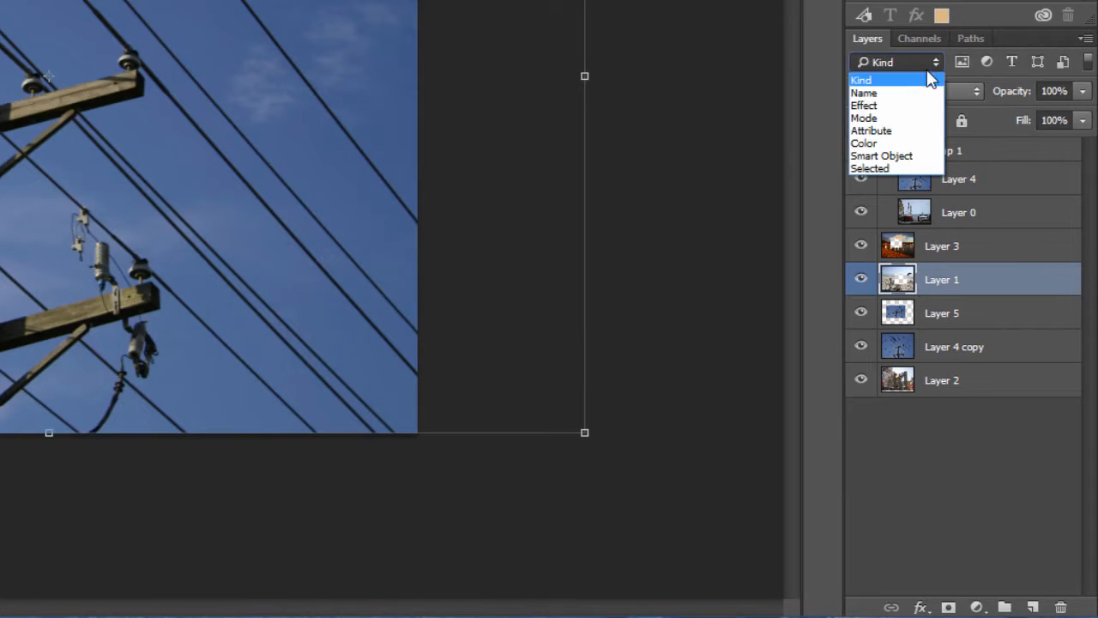
click(873, 142)
click(985, 61)
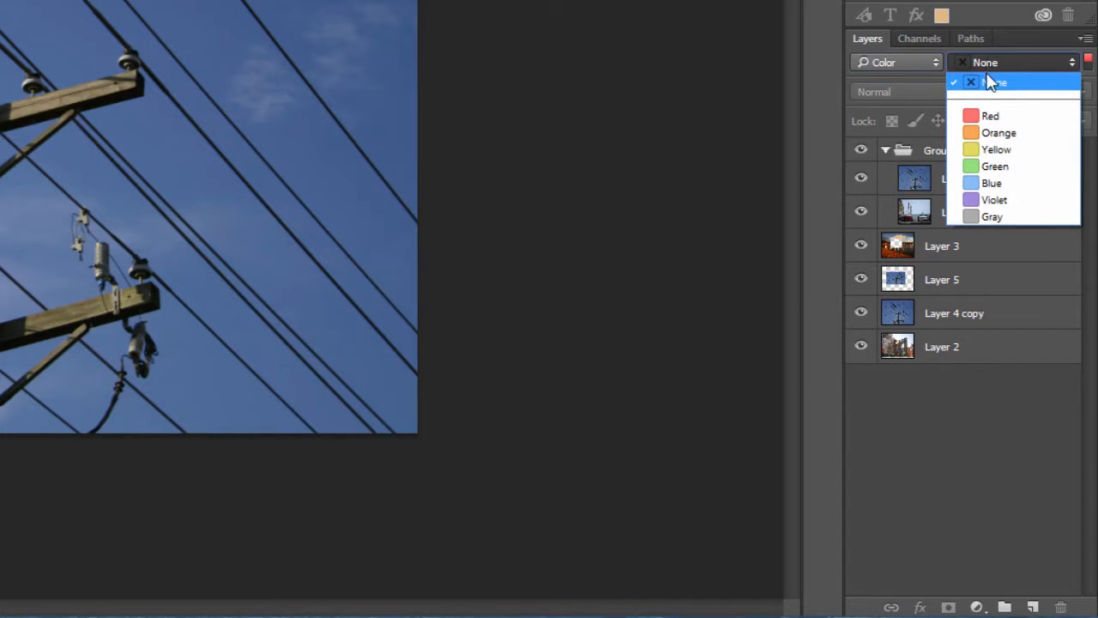
click(999, 181)
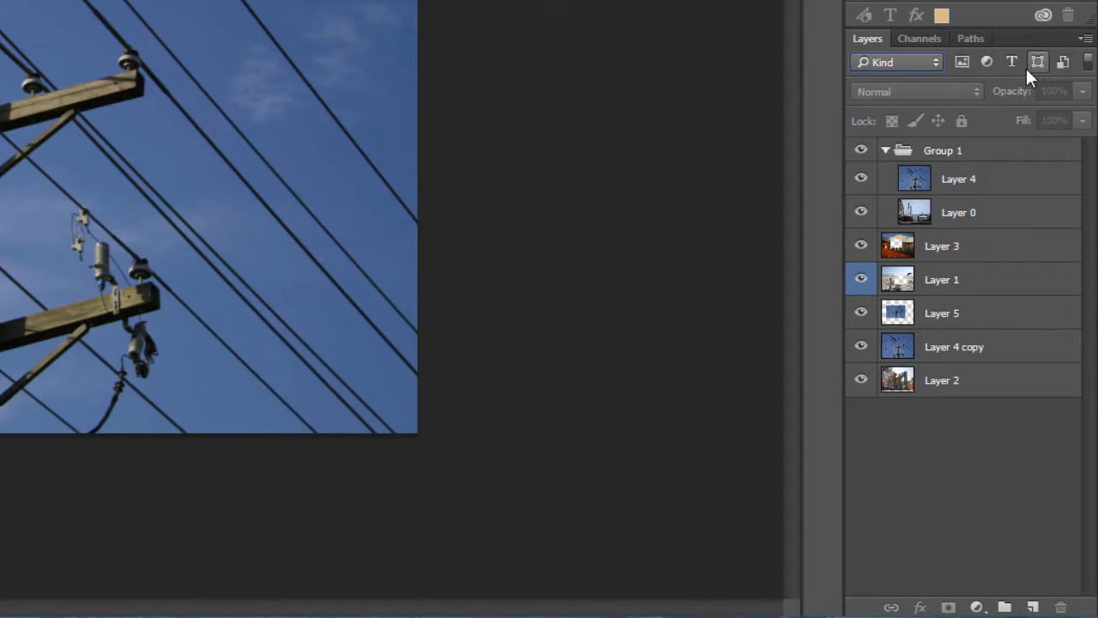
Step: Try filtering the layer list by name and by the Bevel & Emboss effect
click(872, 66)
click(875, 92)
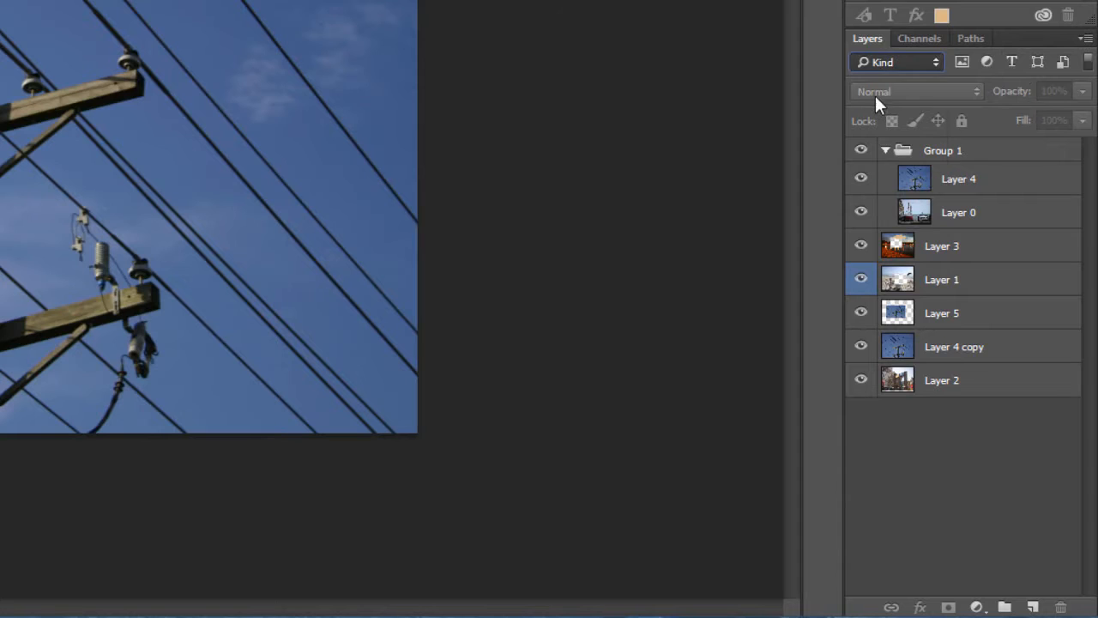
click(974, 60)
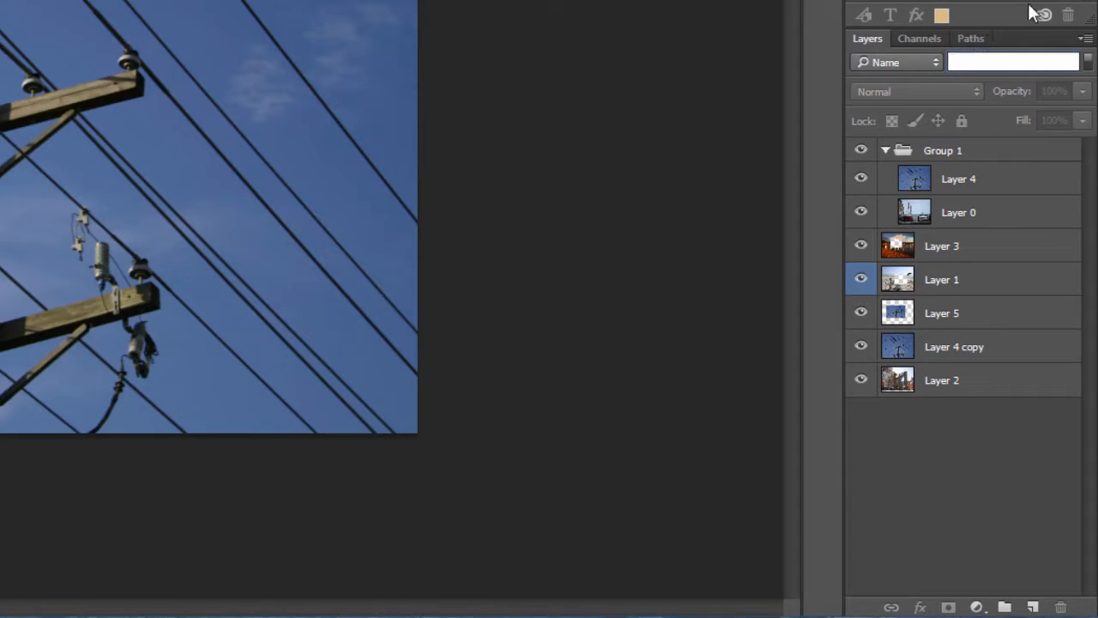
click(924, 67)
click(897, 106)
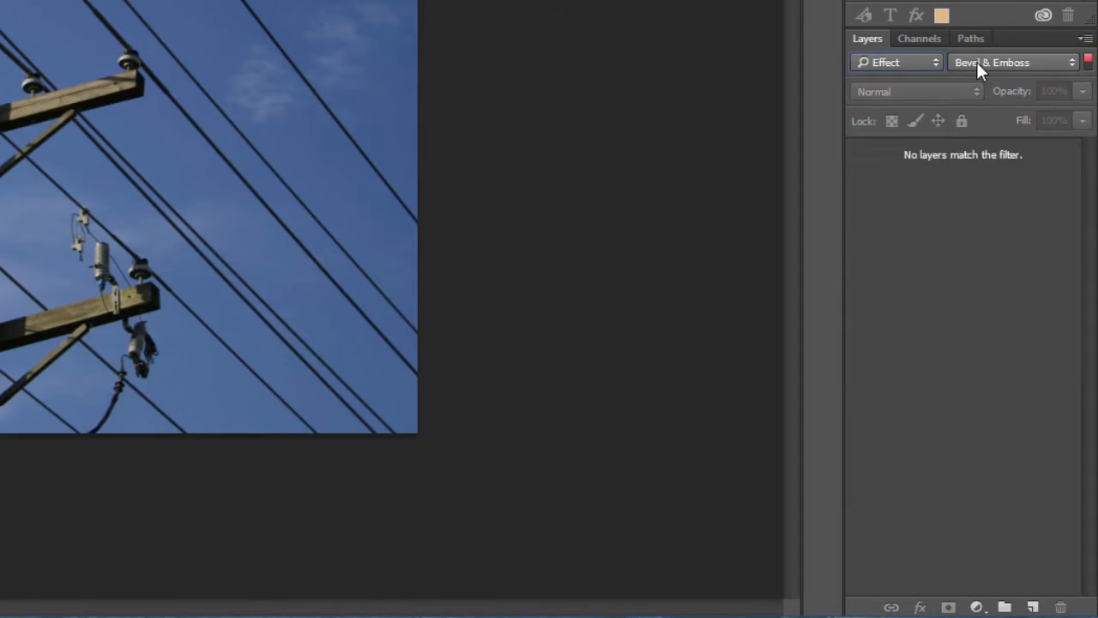
click(1003, 63)
click(908, 63)
Step: Try filtering the layer list by mode, by the Visible attribute and by smart object
click(907, 63)
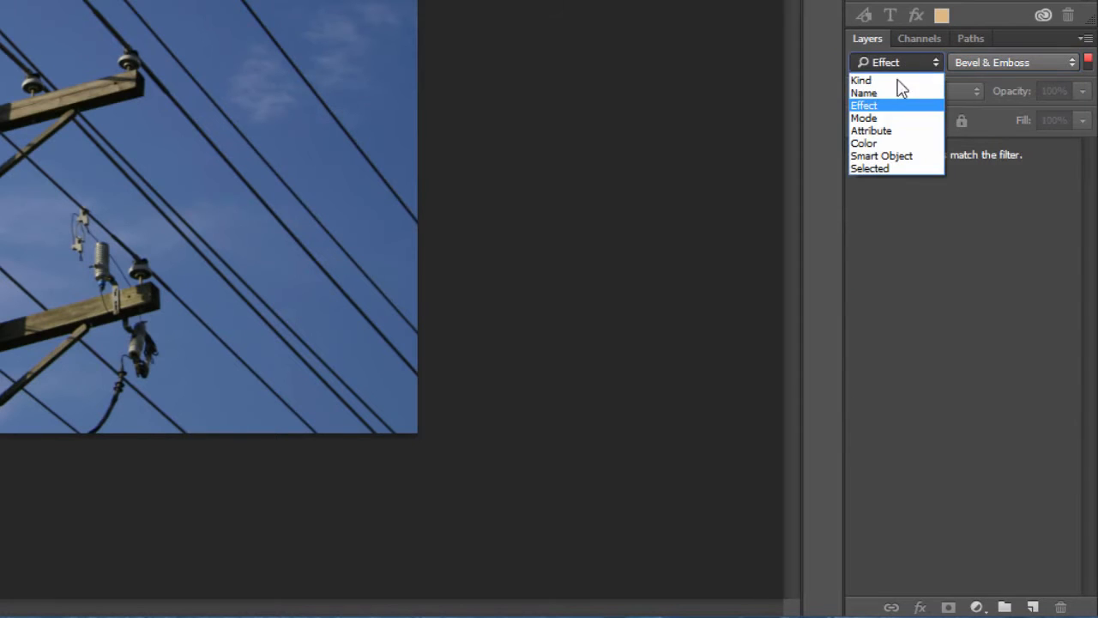
click(877, 115)
click(984, 65)
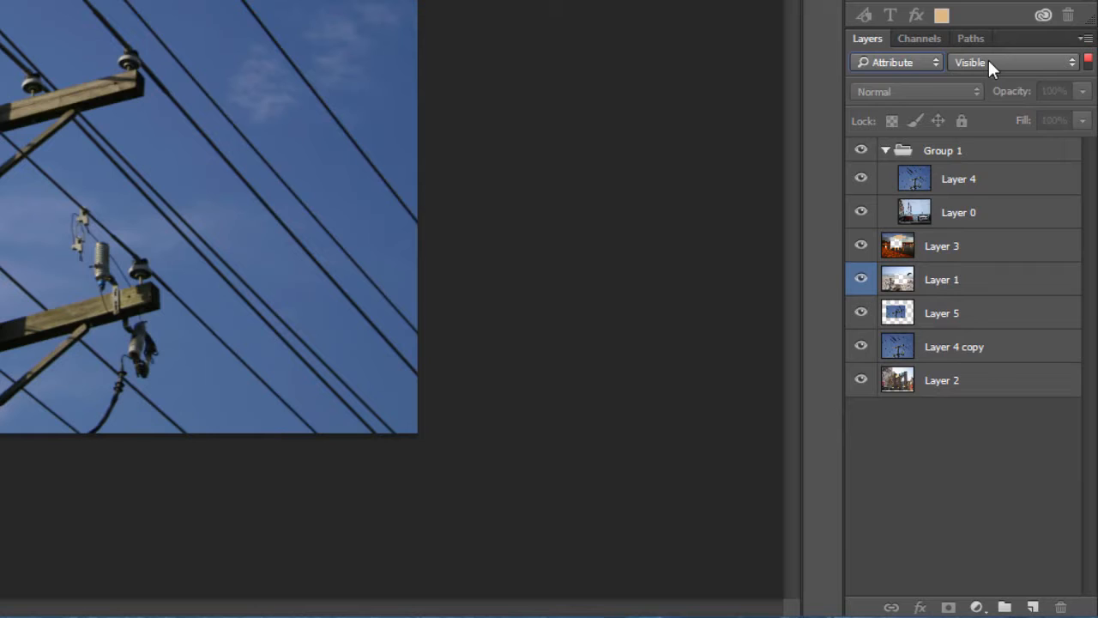
click(987, 60)
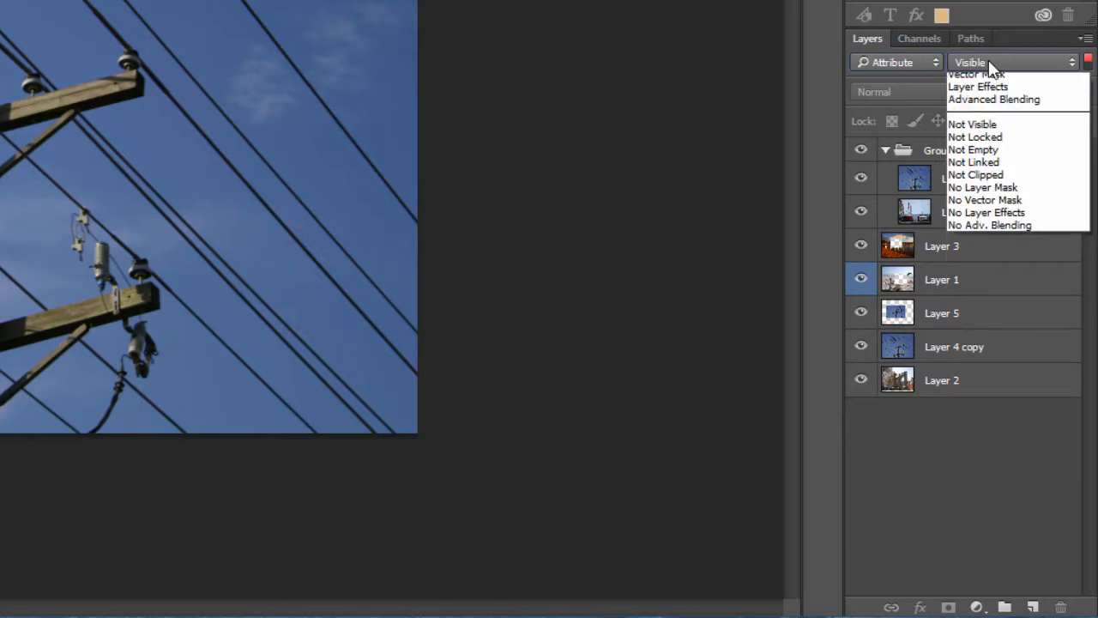
click(901, 62)
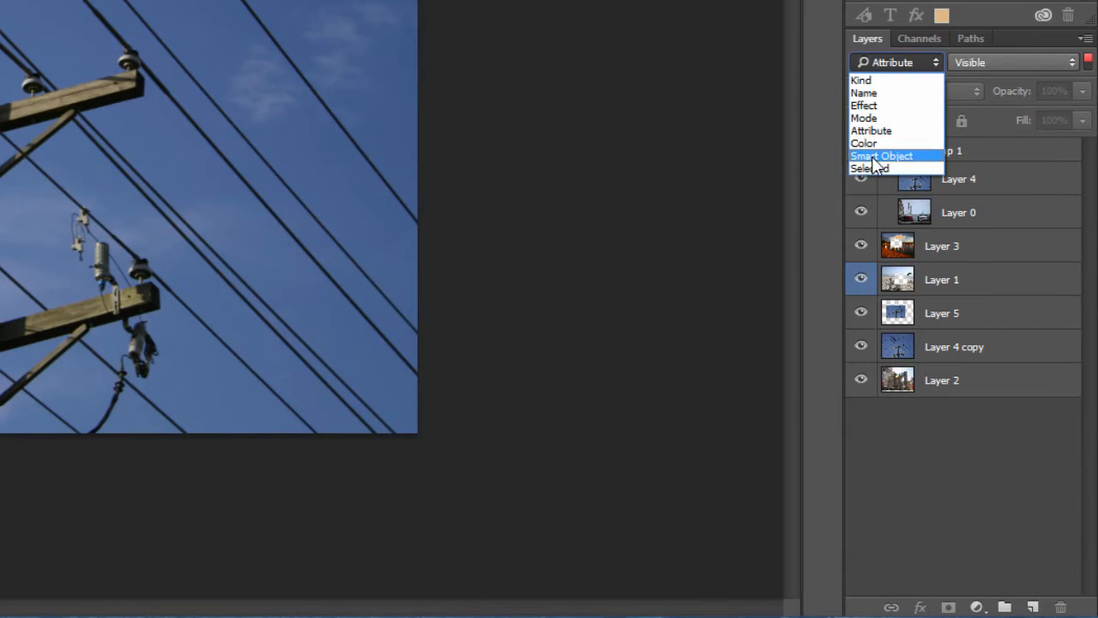
click(881, 157)
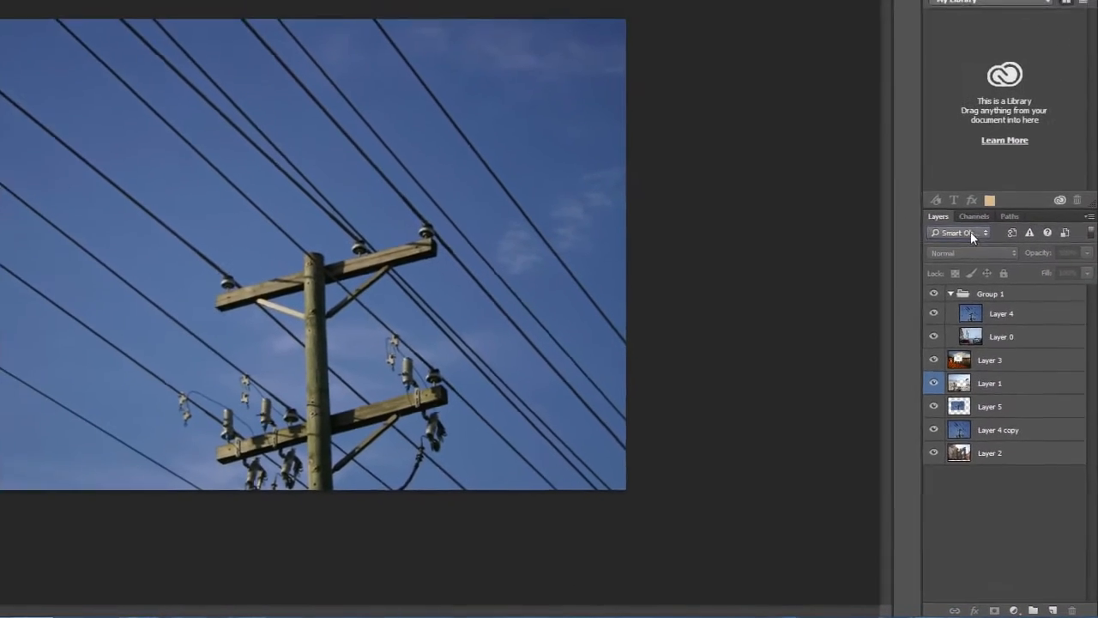
Step: Lasso an oval area above the upper crossarm on Layer 4 copy and filter the layer list to selected layers
click(962, 387)
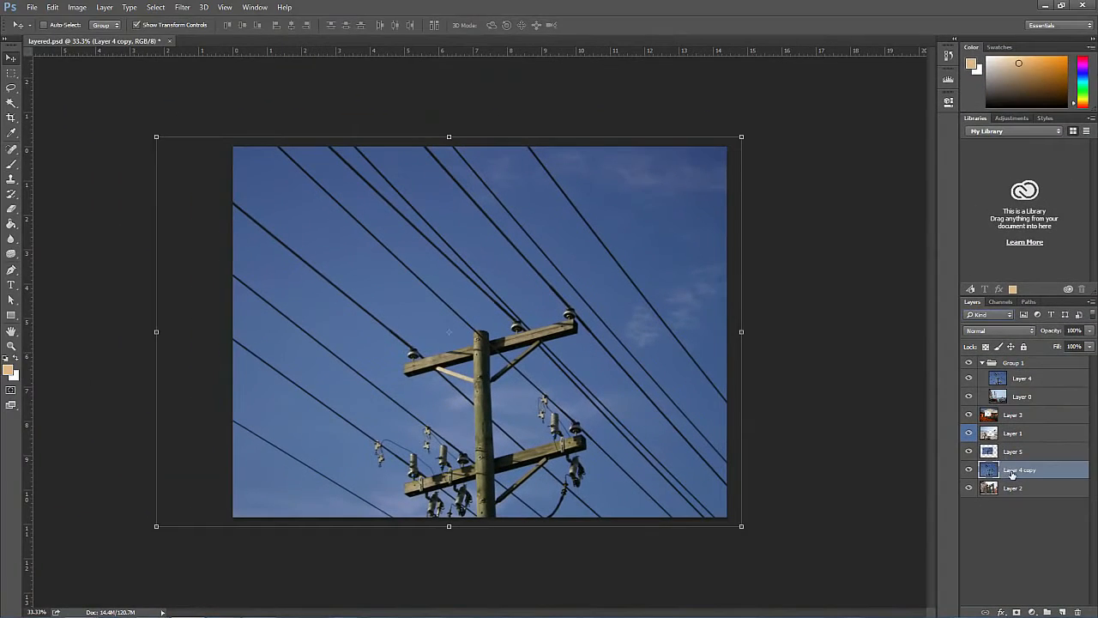
click(13, 89)
drag(500, 274, 468, 254)
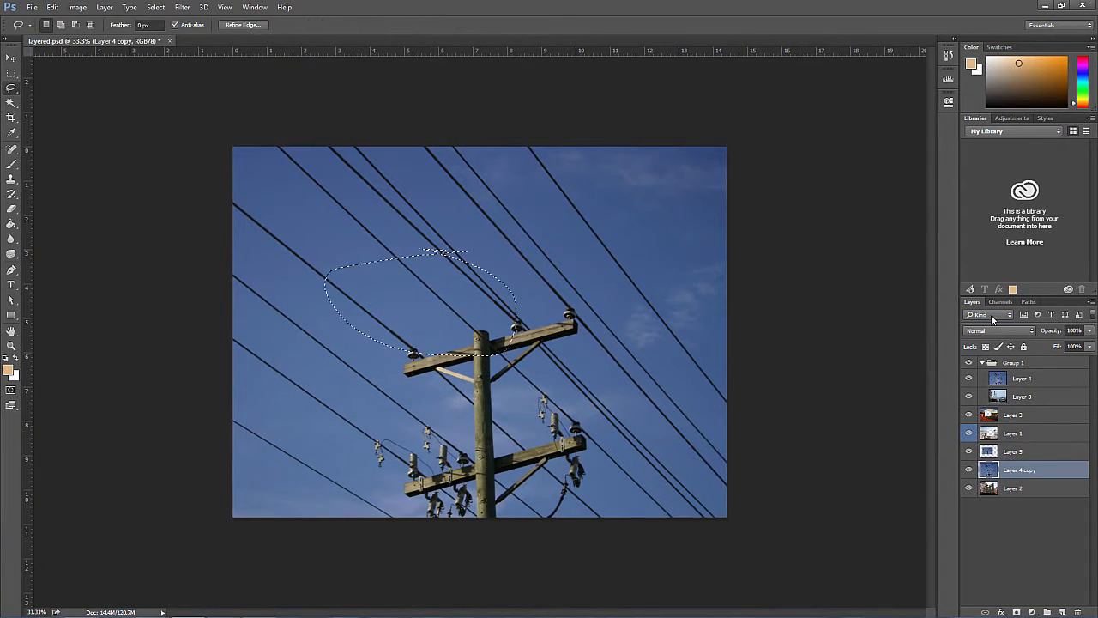
click(987, 314)
click(988, 375)
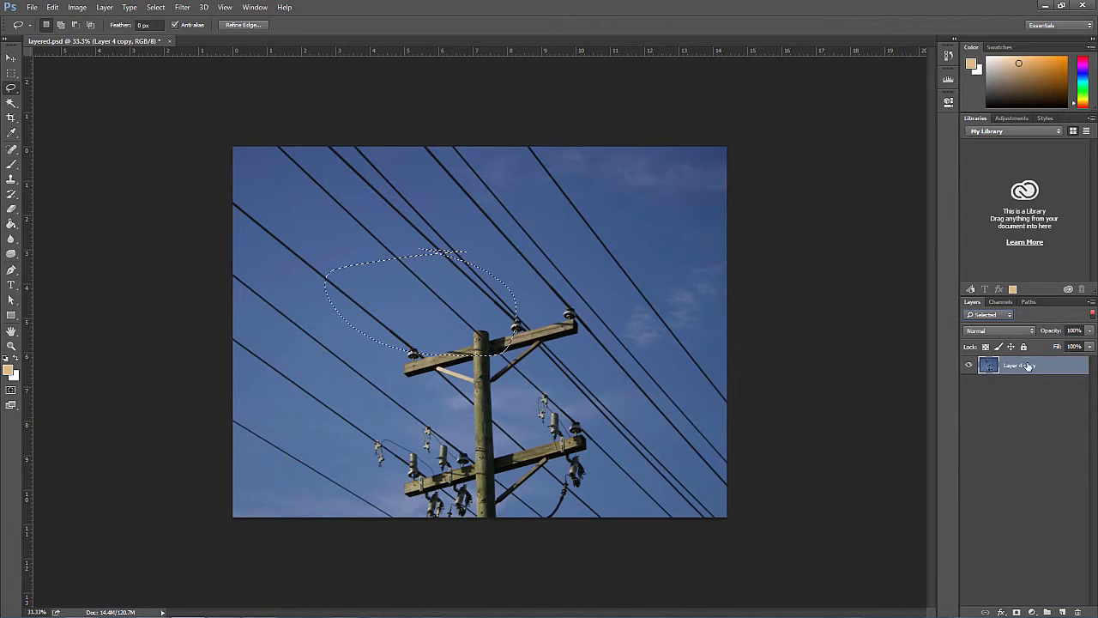
Step: Toggle the layer filter off and on repeatedly to compare the filtered and full lists, leaving it off
click(1091, 316)
click(1092, 316)
click(1092, 315)
click(1092, 316)
click(1092, 316)
click(1092, 316)
click(1092, 316)
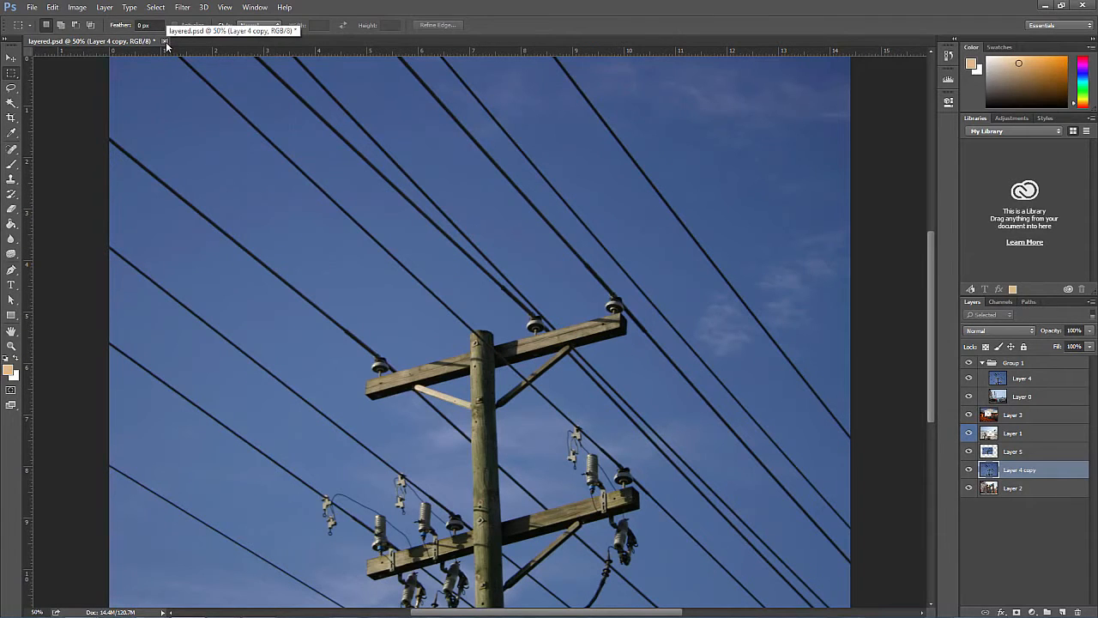
Step: Close layered.psd without saving the changes and reopen the original file
click(166, 41)
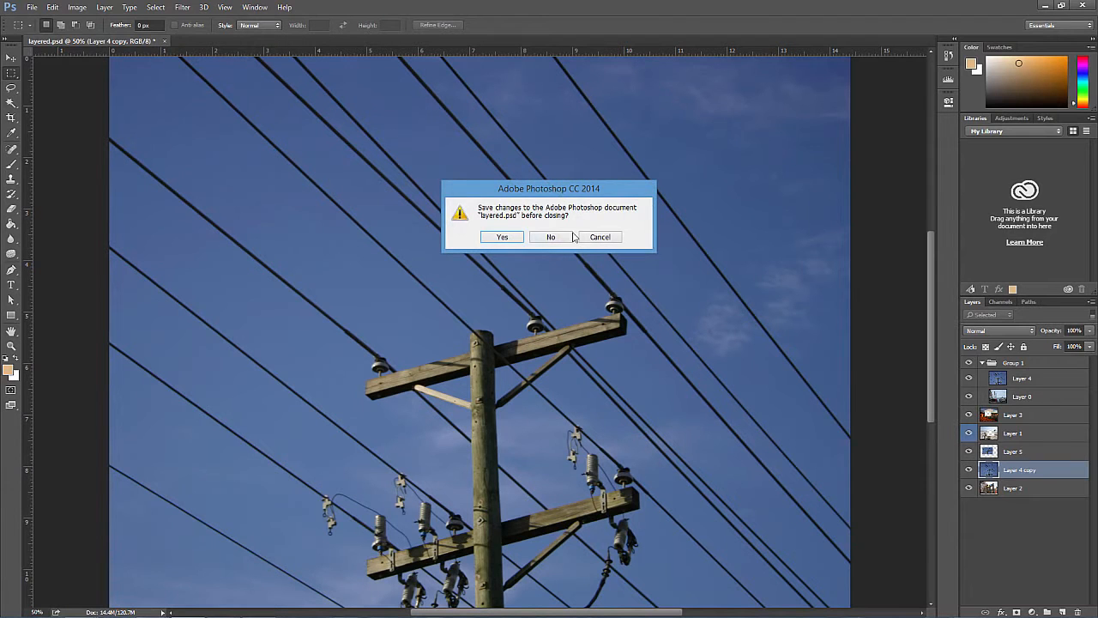
click(551, 238)
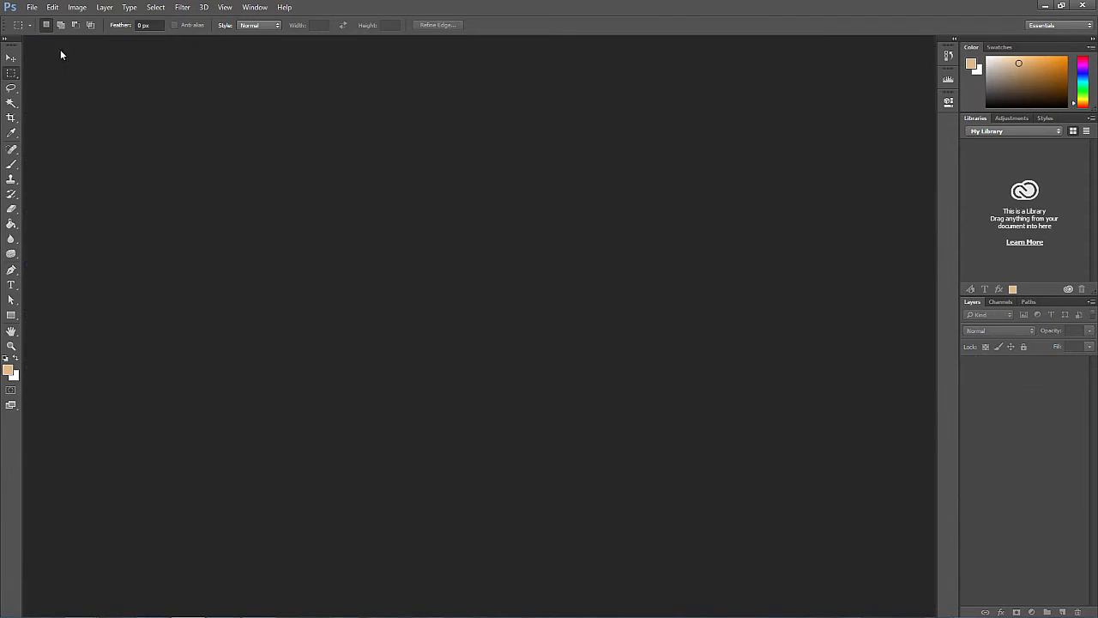
click(35, 10)
click(47, 40)
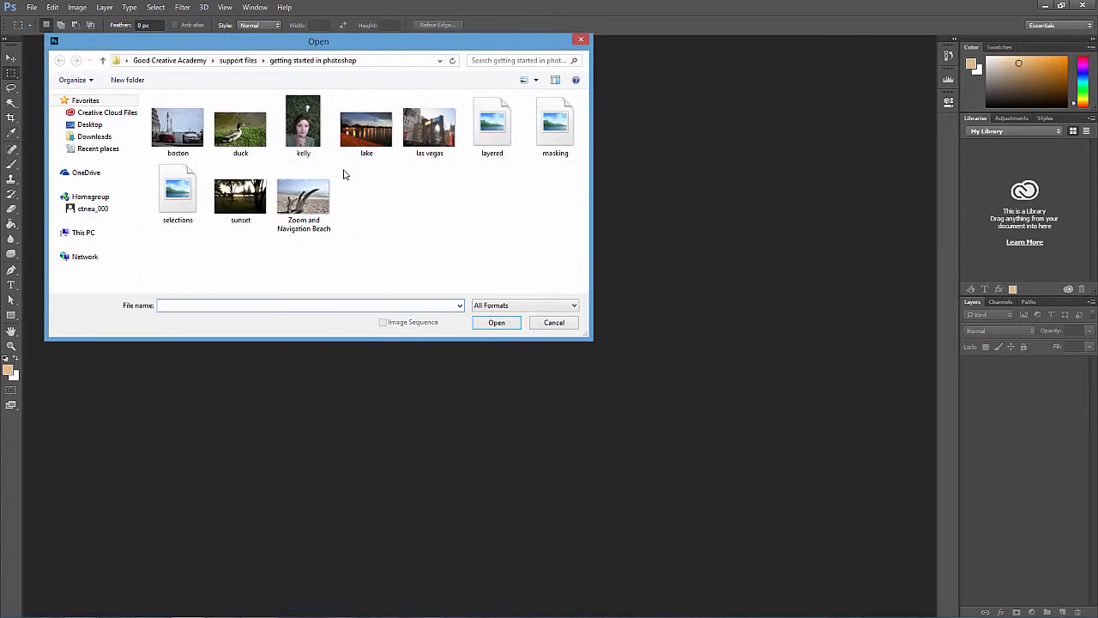
double_click(498, 128)
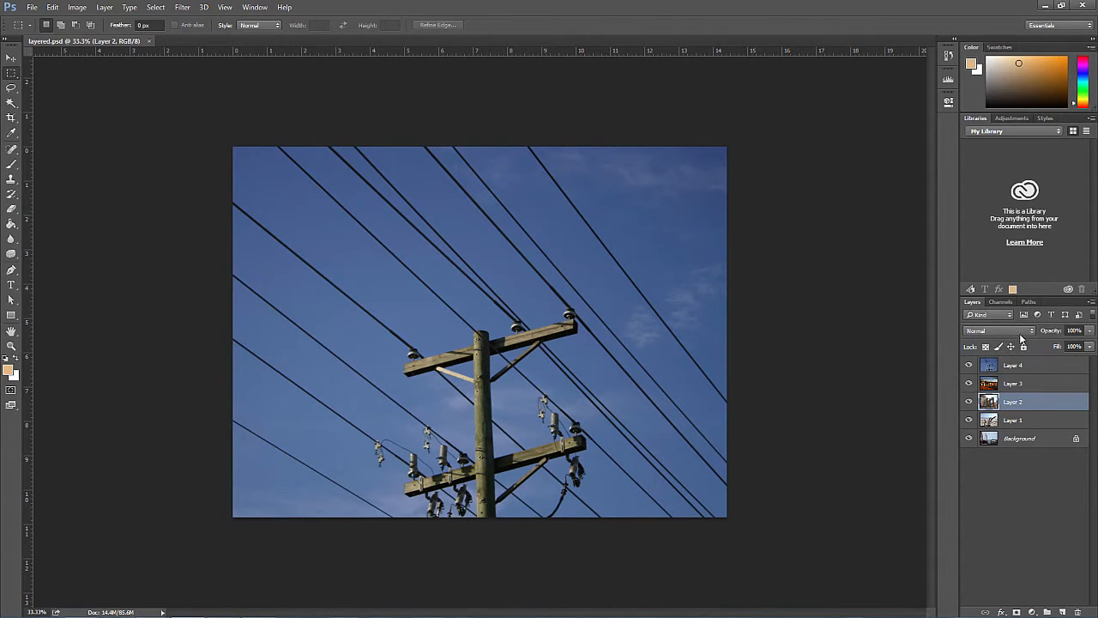
Step: Set the blending mode of Layer 4 to Multiply
click(1022, 367)
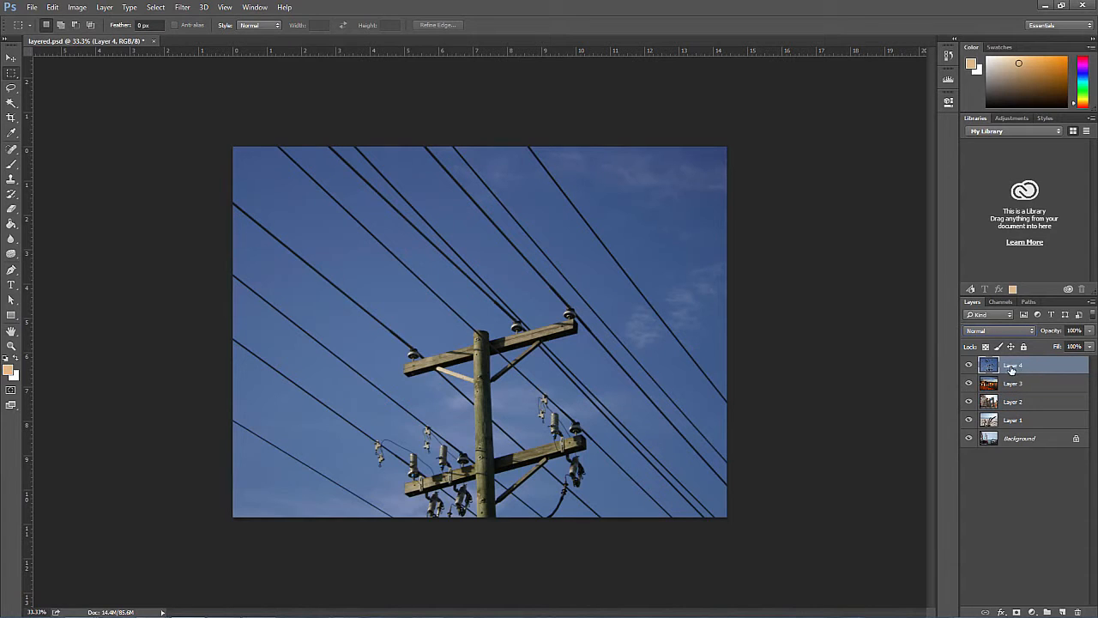
click(981, 332)
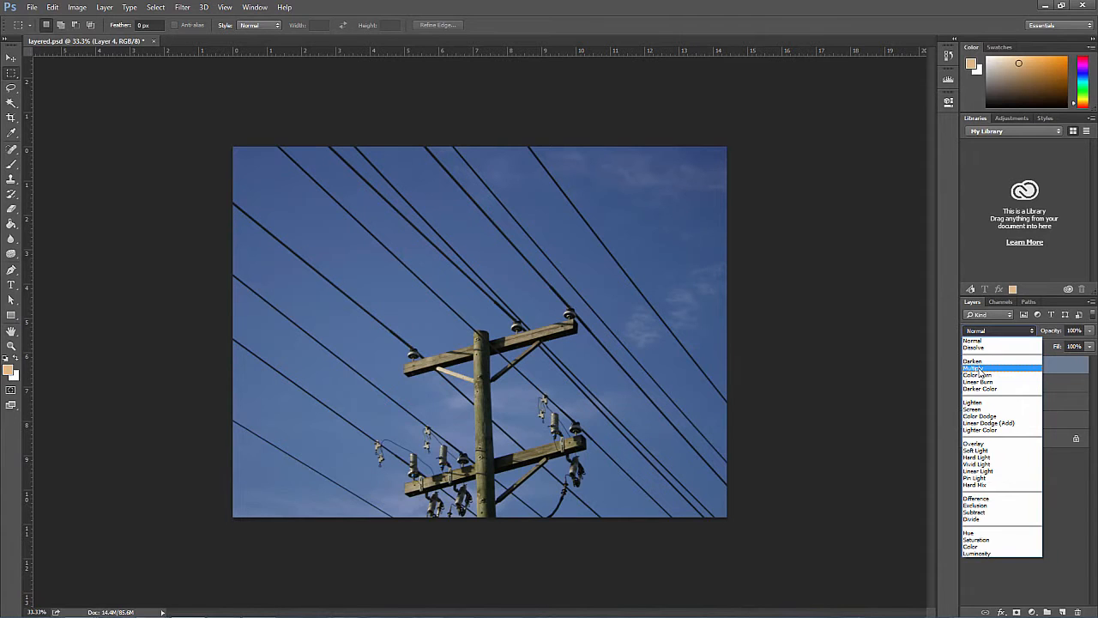
click(979, 368)
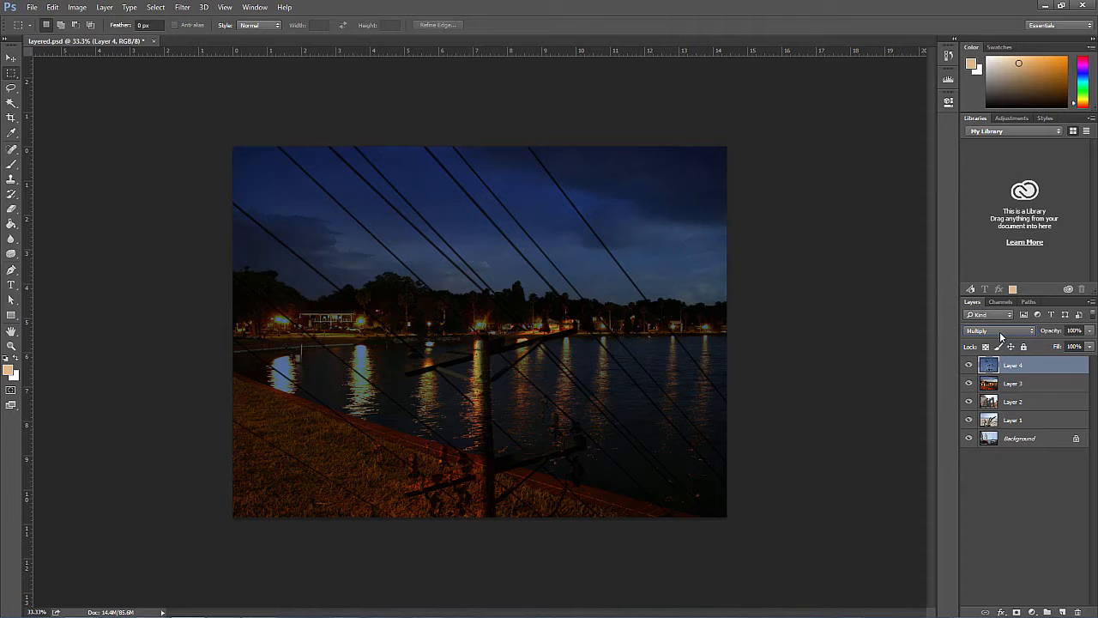
Step: Try the Screen, Lighten and Overlay blending modes on Layer 4, one after another
click(1000, 332)
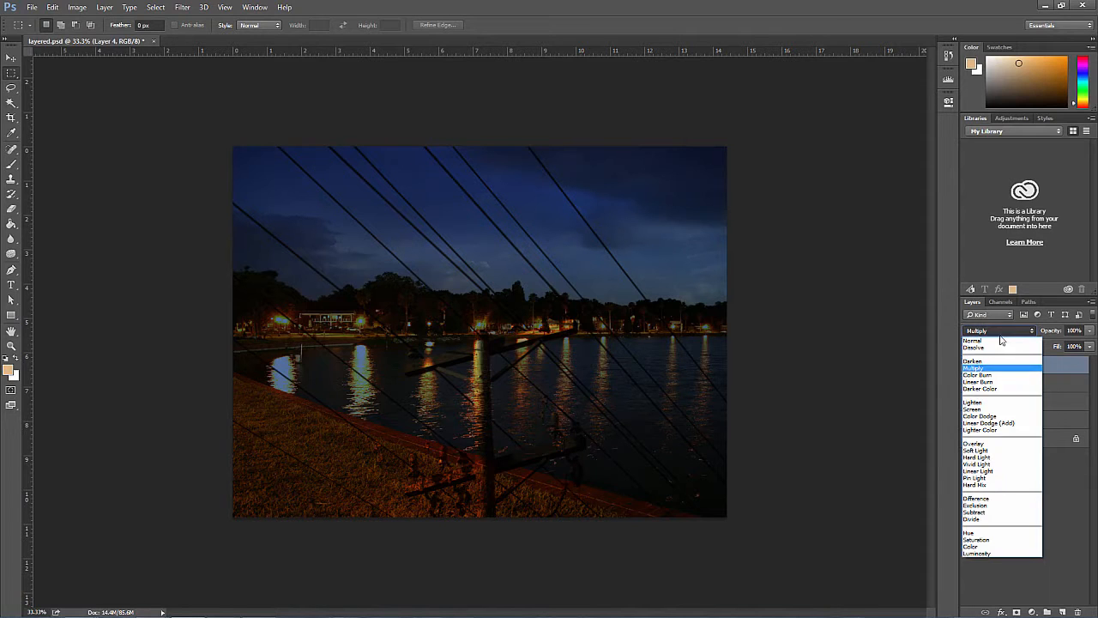
click(986, 407)
click(1000, 332)
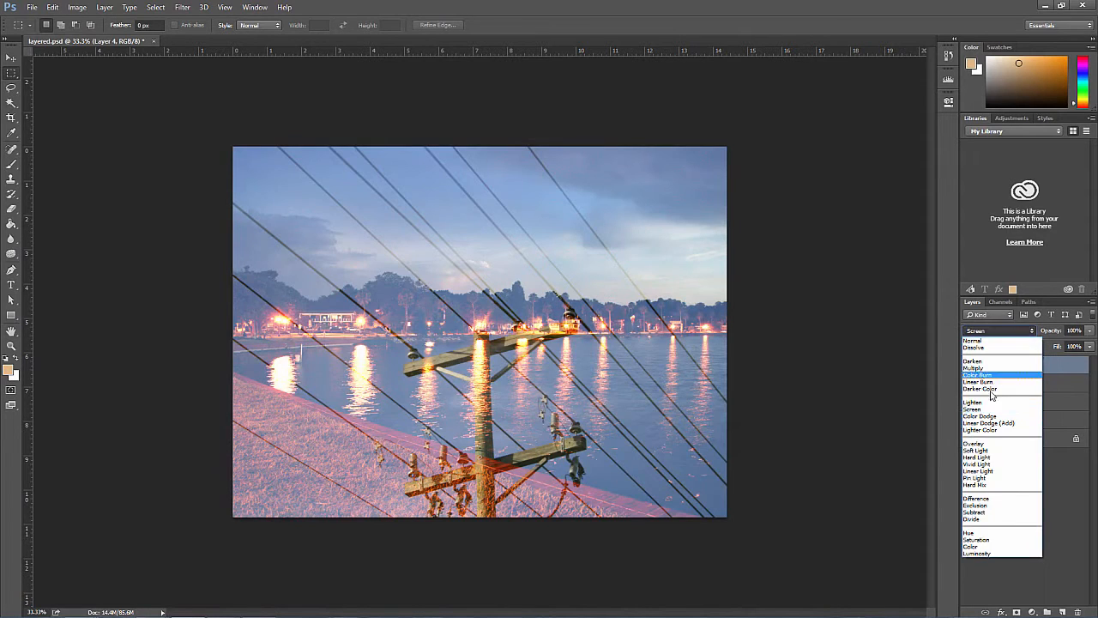
click(986, 398)
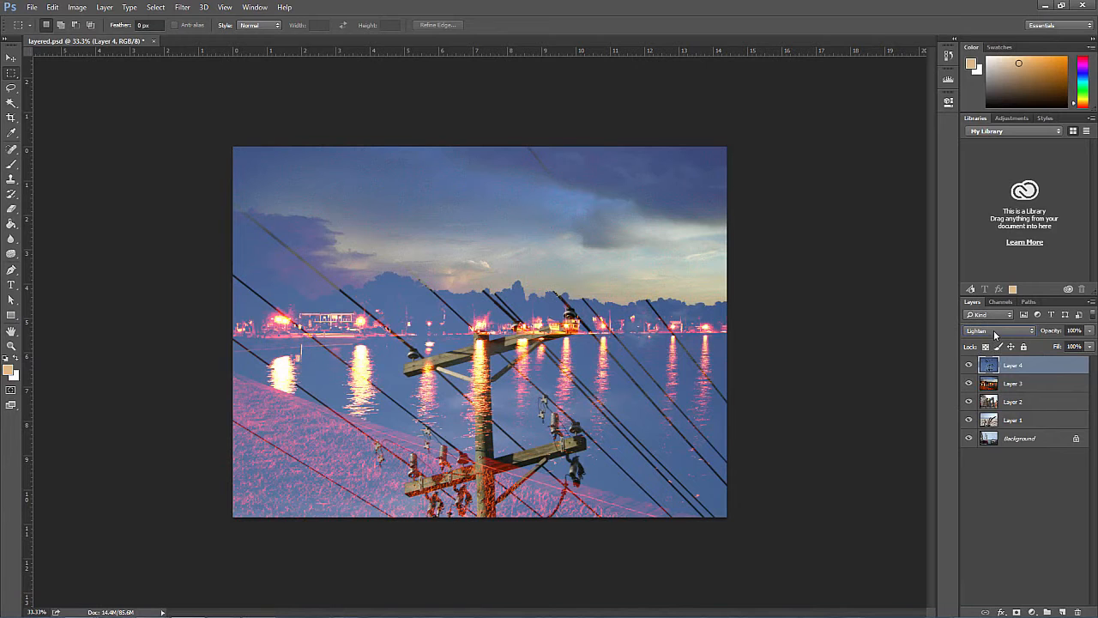
click(994, 332)
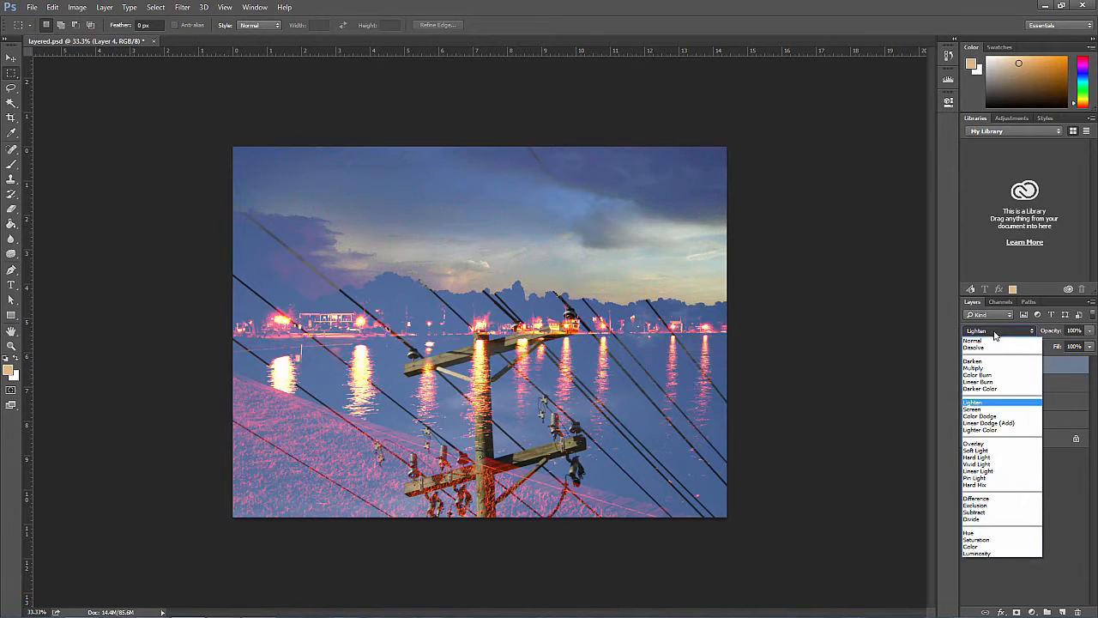
click(986, 444)
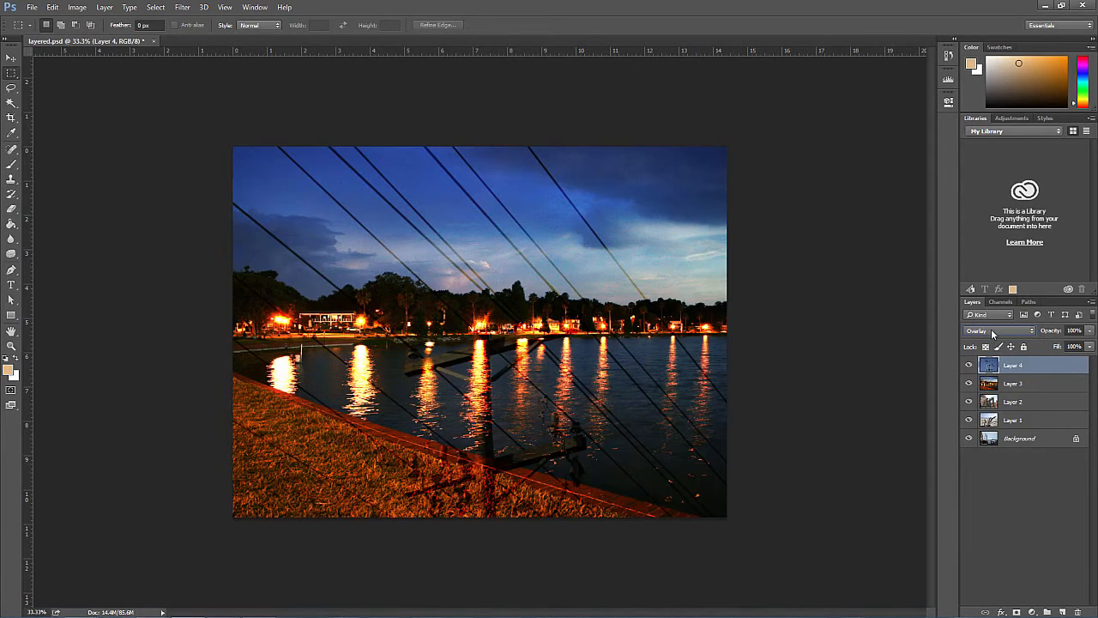
Step: Cycle Layer 4's blending mode forward from Overlay through Vivid Light to Exclusion
click(991, 330)
click(991, 330)
key(Down)
key(Down)
key(Down)
key(Down)
key(Down)
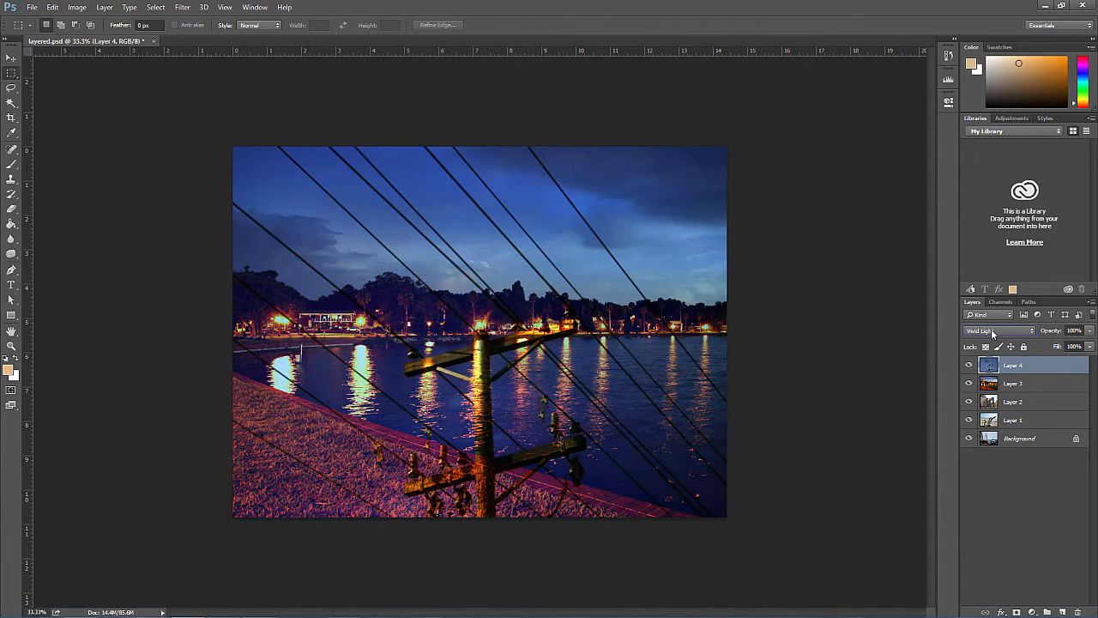
key(Down)
key(Down)
key(Down)
key(Down)
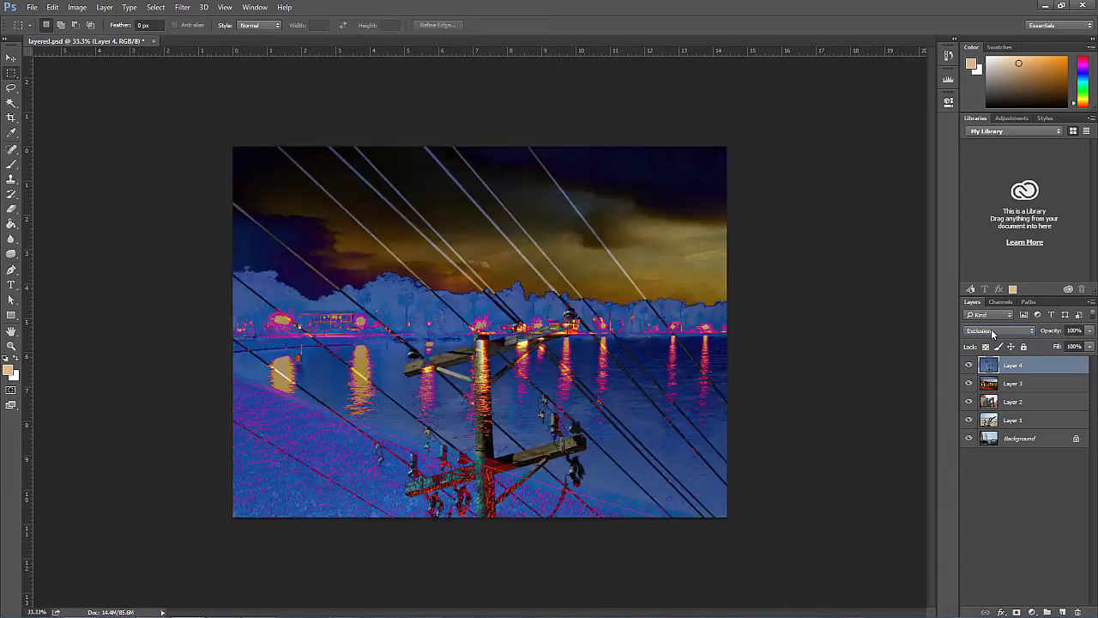
Step: Cycle Layer 4's blending mode back through Pin Light, Color Dodge and Dissolve to Multiply, and try adjusting the layer's opacity
key(Up)
key(Up)
key(Up)
key(Up)
key(Up)
key(Up)
key(Up)
key(Up)
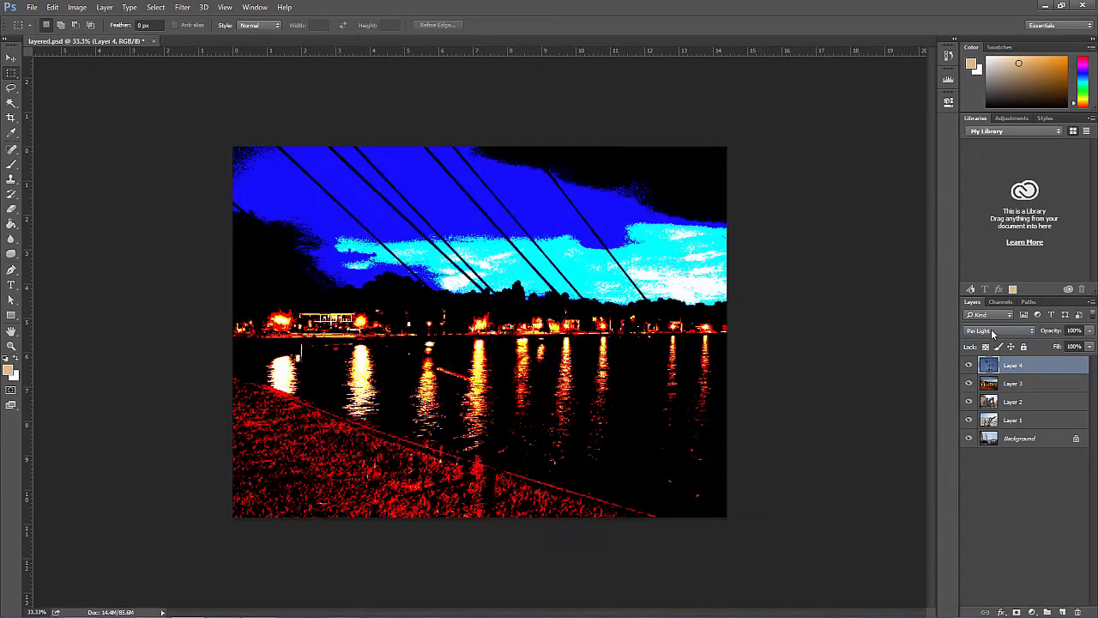
key(Up)
key(Up)
key(Up)
key(Up)
key(Up)
key(Up)
key(Up)
key(Up)
key(Up)
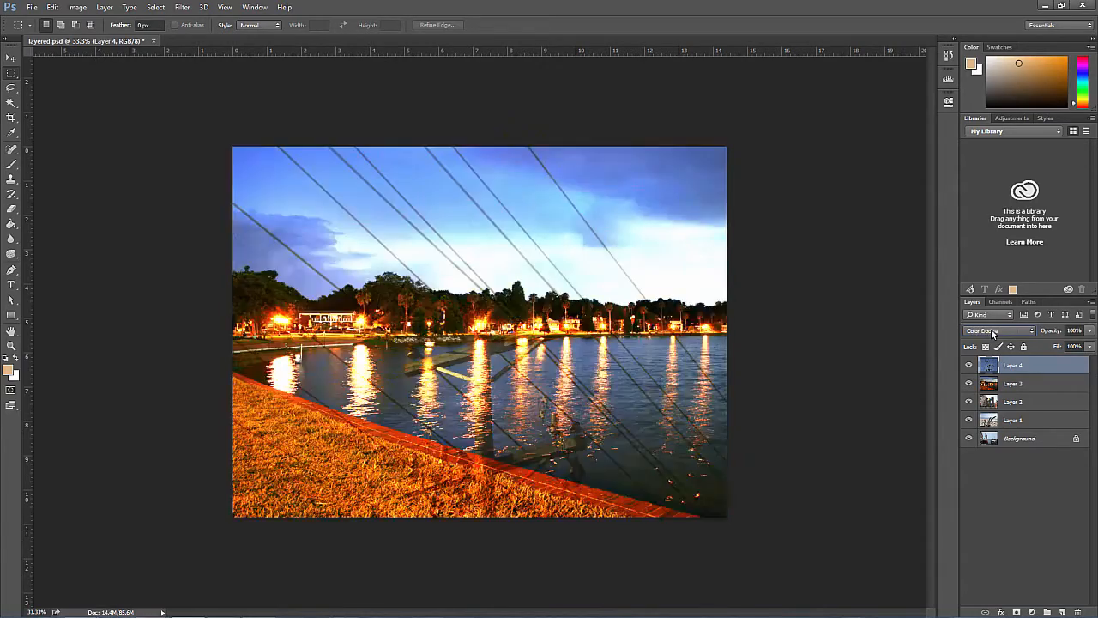
key(Up)
key(Up)
key(Up)
key(Up)
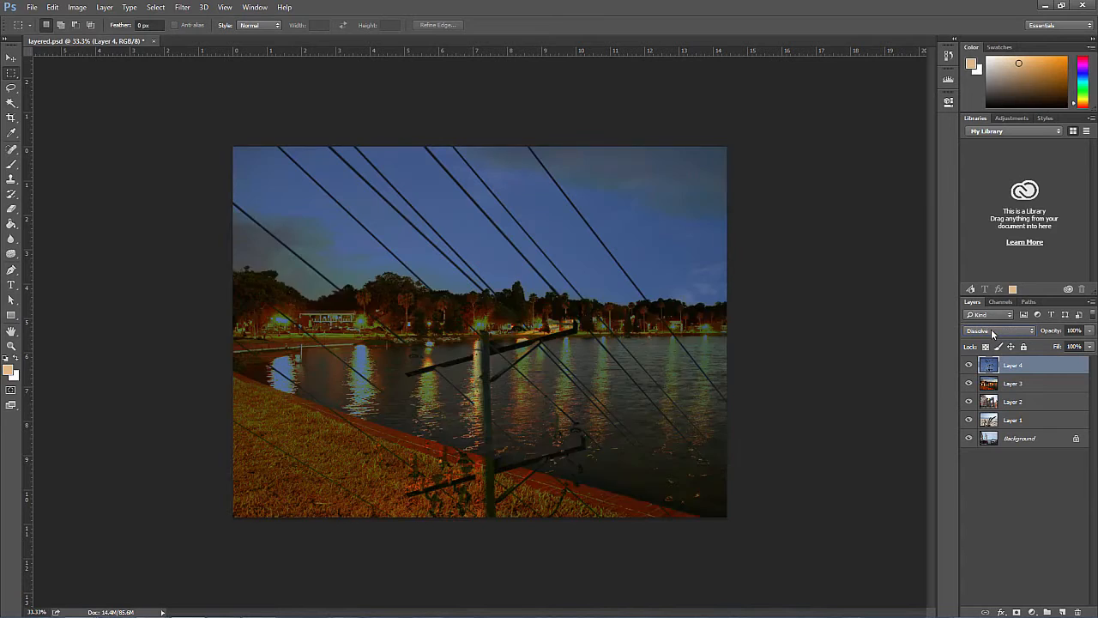
key(Down)
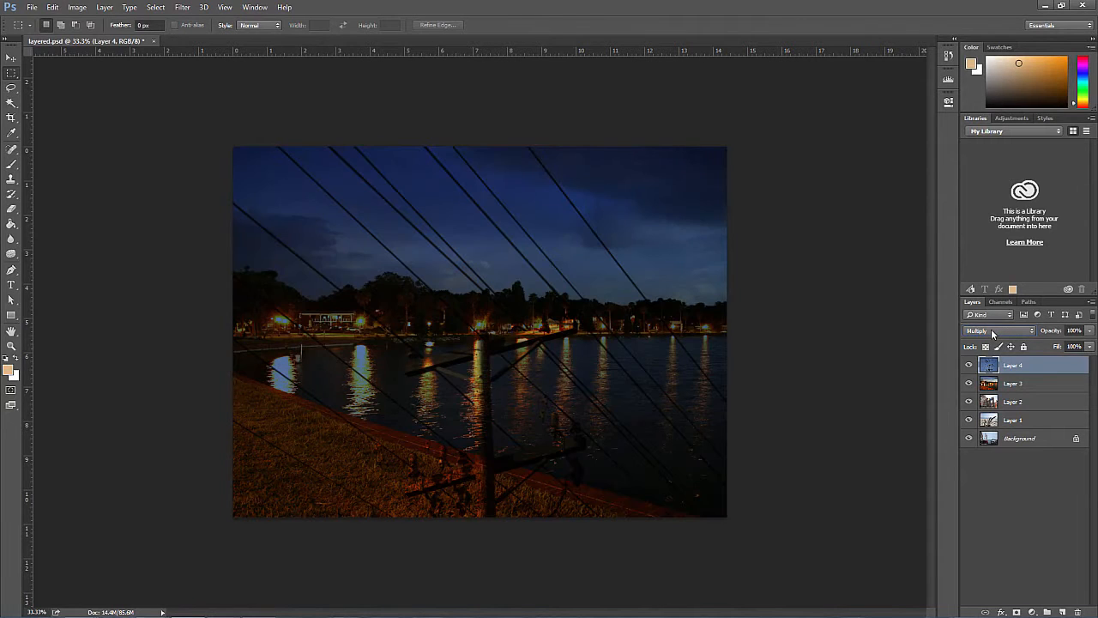
click(1090, 331)
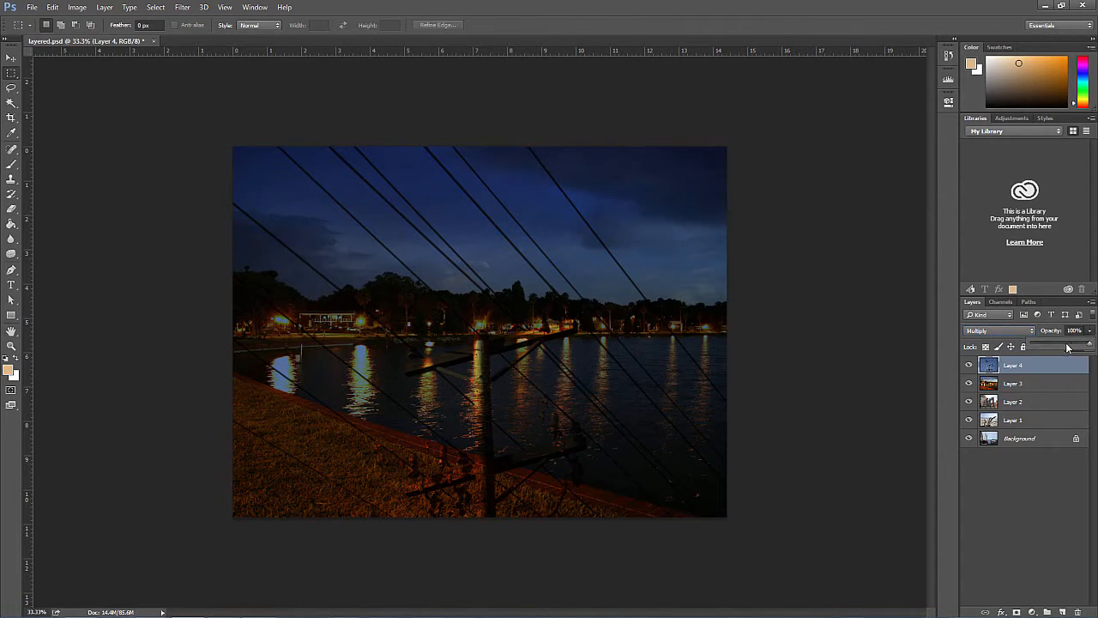
drag(1071, 347, 1068, 345)
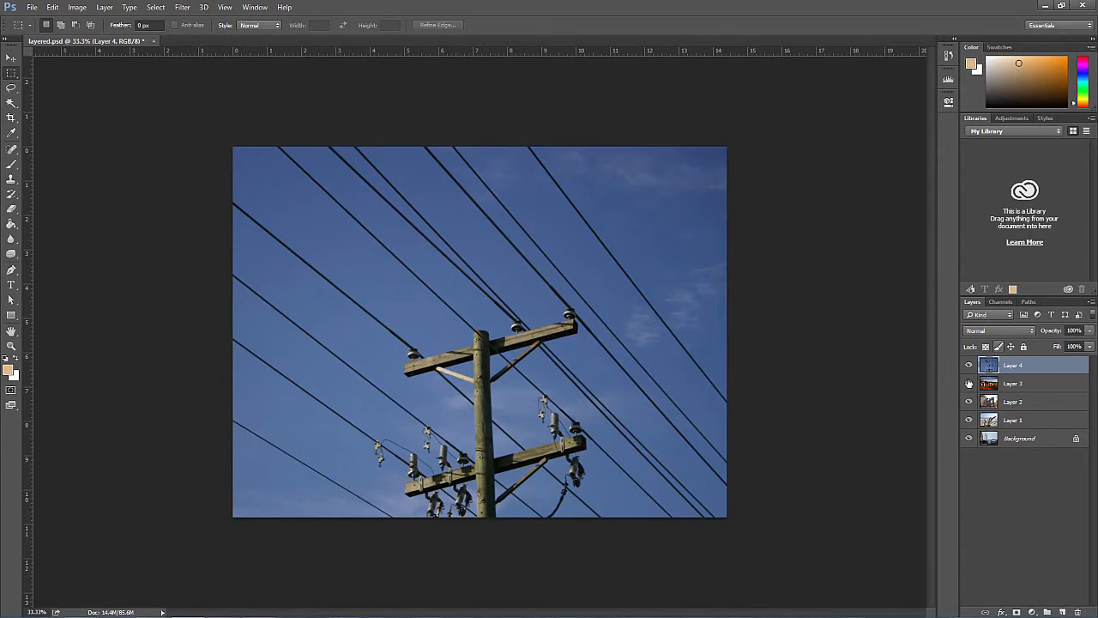
Step: Add a new layer above Layer 4 and paint a tan cloud-shaped patch across the upper sky with a soft 400 px brush
click(1062, 611)
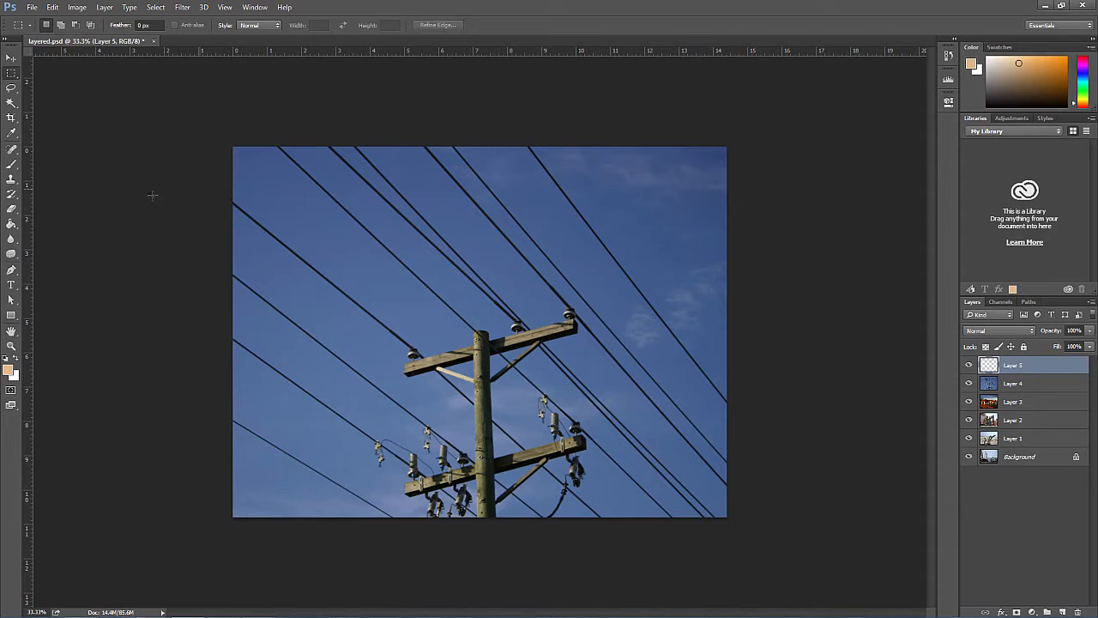
click(11, 164)
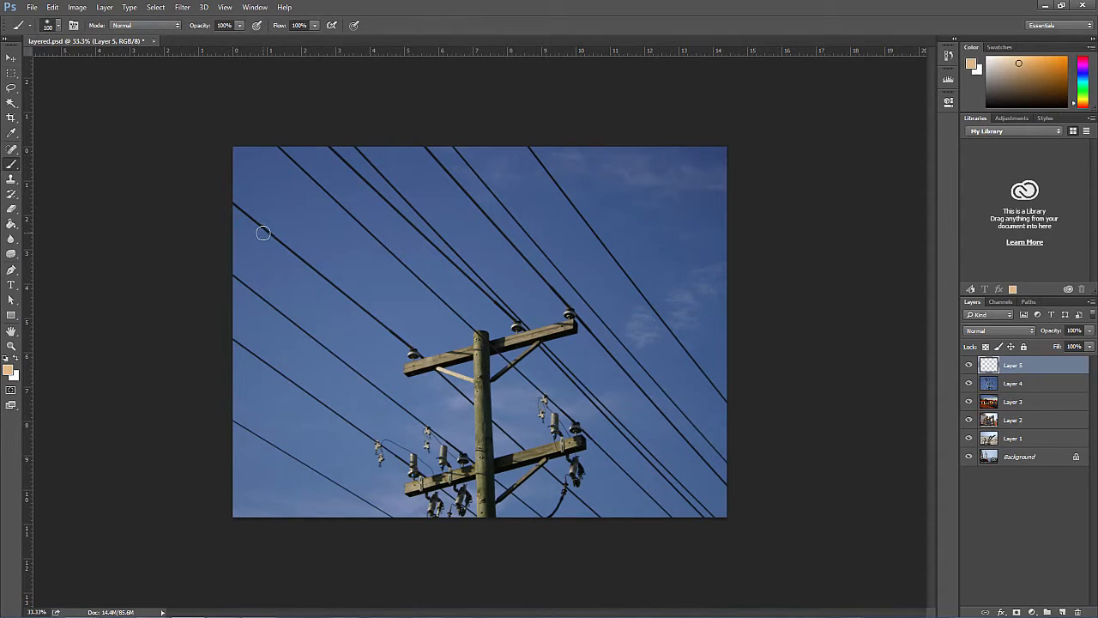
key(bracketright)
key(bracketright)
key(bracketright)
key(bracketright)
key(bracketright)
key(bracketright)
mouse_move(287, 257)
mouse_down()
mouse_move(395, 219)
mouse_move(414, 232)
mouse_move(497, 220)
mouse_move(540, 242)
mouse_move(486, 242)
mouse_up()
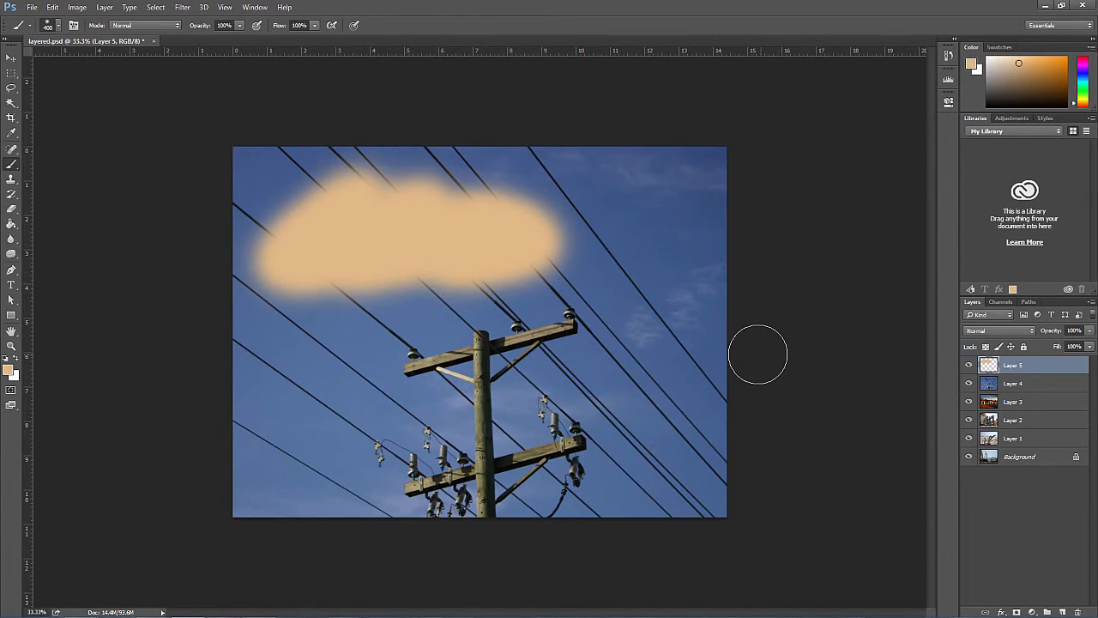
Step: Set the painted layer's blending mode to Overlay and hide Layers 4, 3 and 2 to compare it over the images below
click(992, 331)
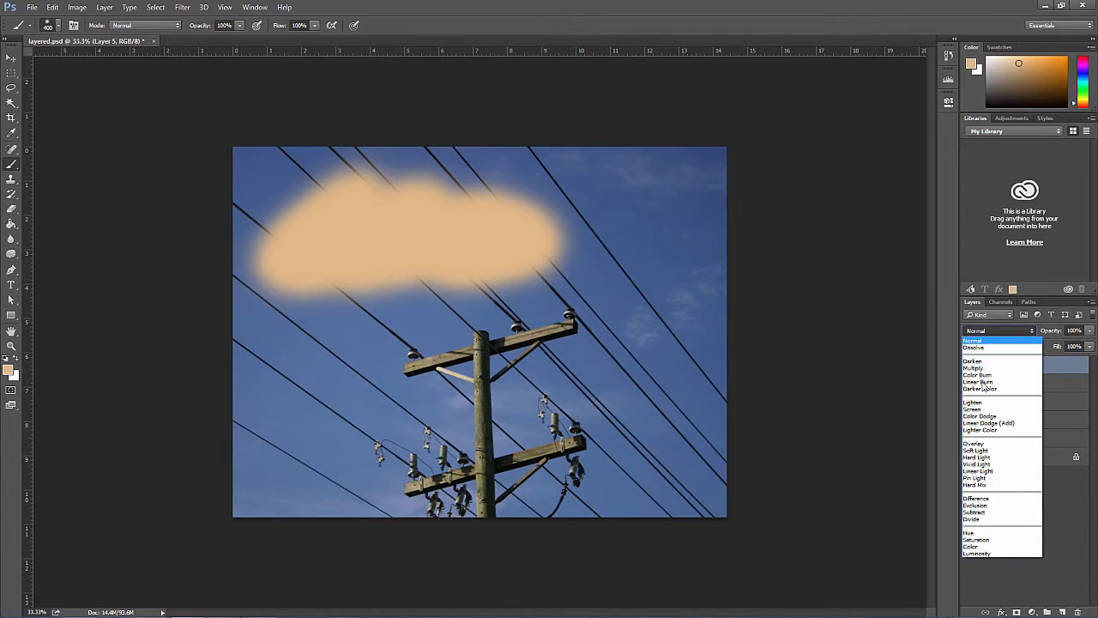
click(995, 445)
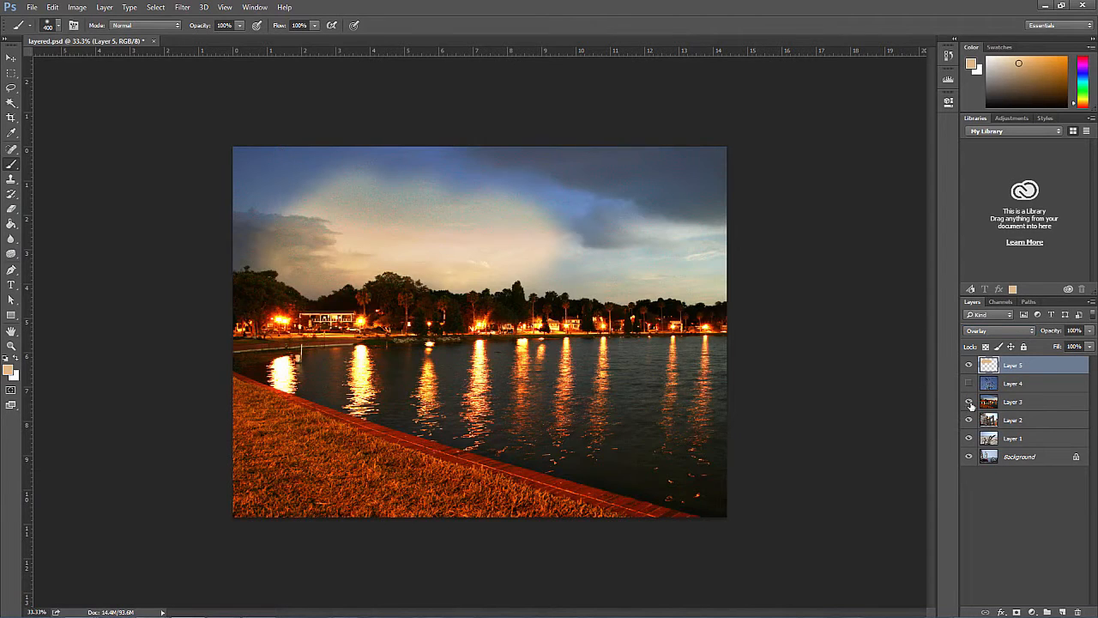
click(970, 401)
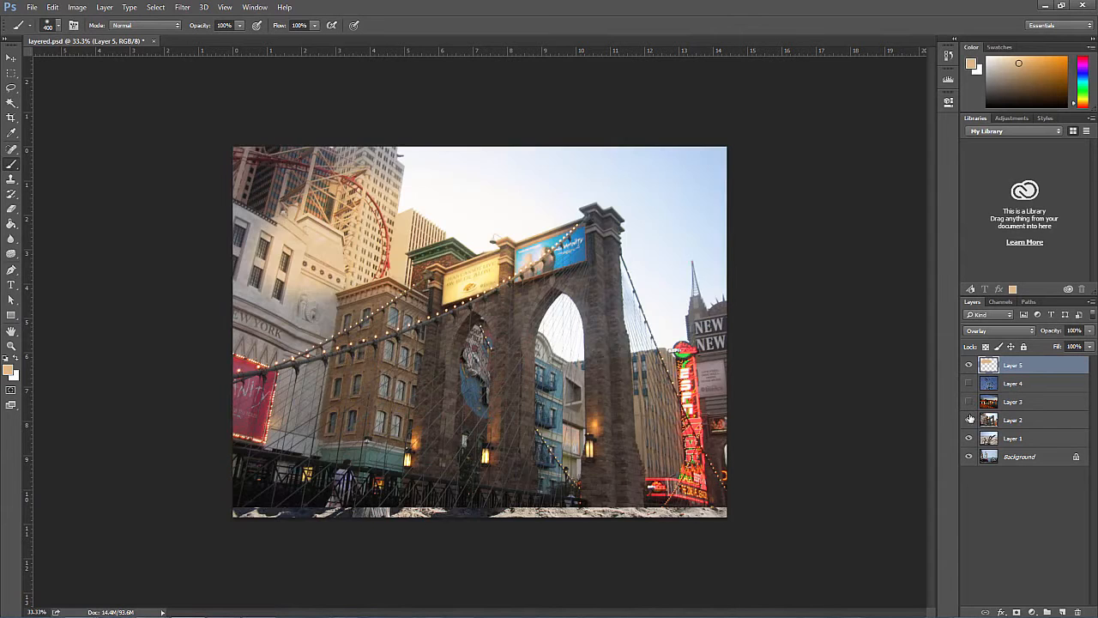
click(969, 419)
Step: Paint more tan down over the beach near the driftwood on Layer 5, and show Layer 4 and Layer 2 again
mouse_move(531, 275)
mouse_down()
mouse_move(423, 278)
mouse_move(523, 289)
mouse_move(494, 318)
mouse_move(356, 317)
mouse_up()
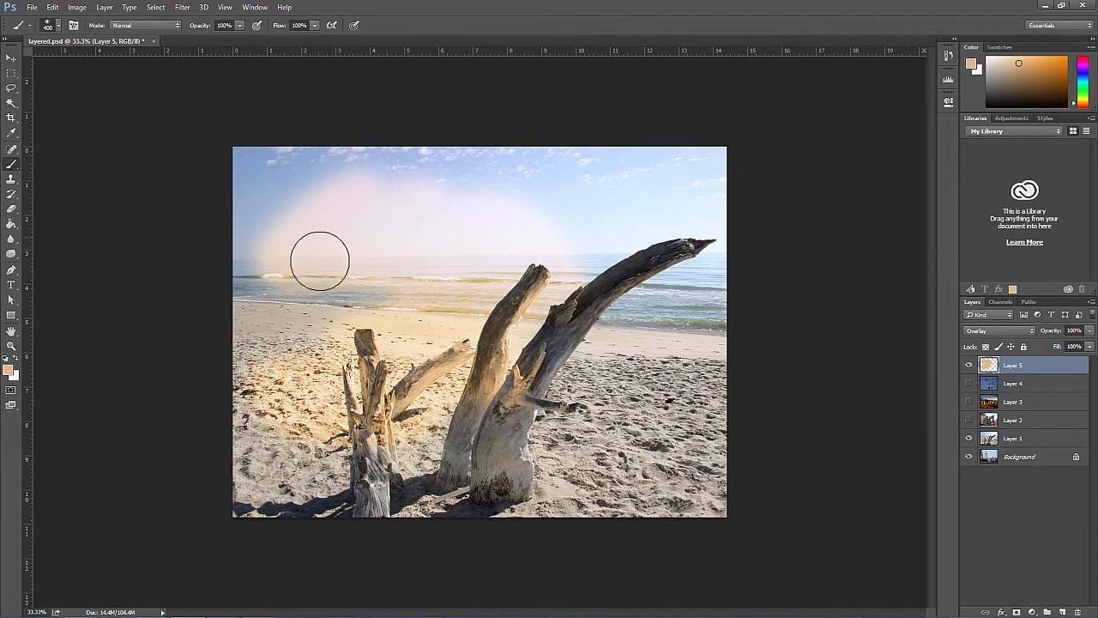
click(968, 384)
click(968, 419)
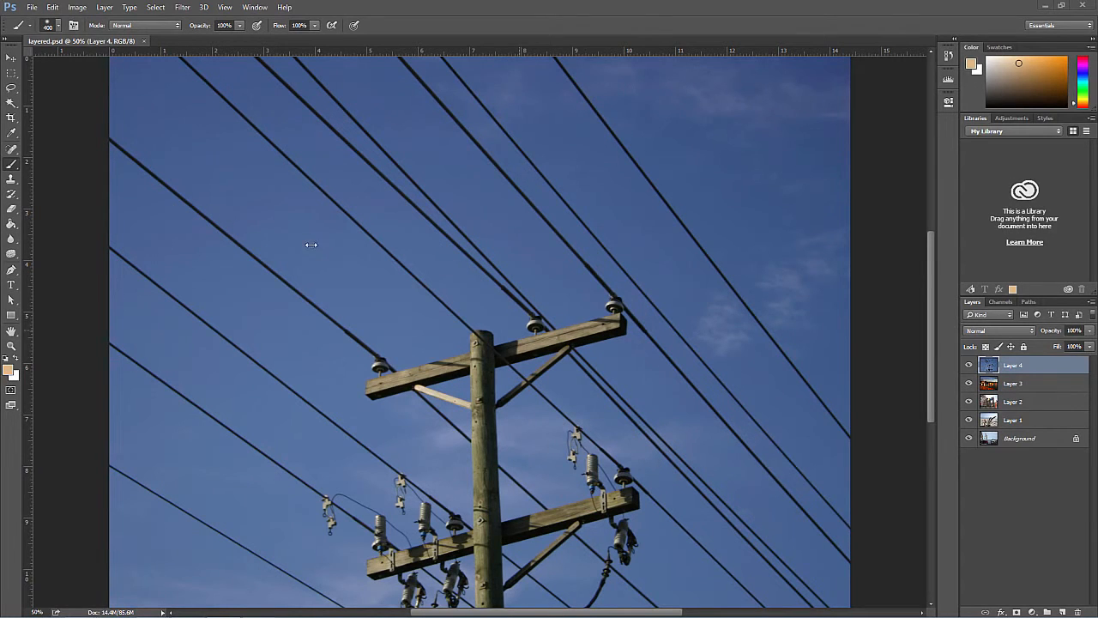
Step: Try a Hue/Saturation adjustment on Layer 4 with Hue +23 and Saturation +25, and cancel it
click(77, 7)
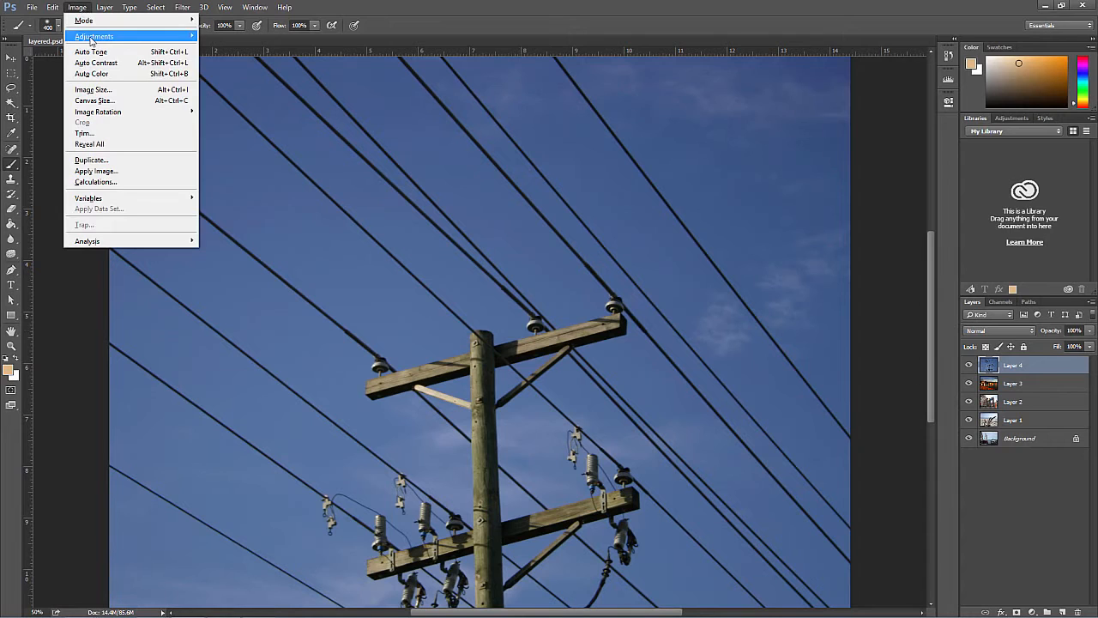
mouse_move(92, 41)
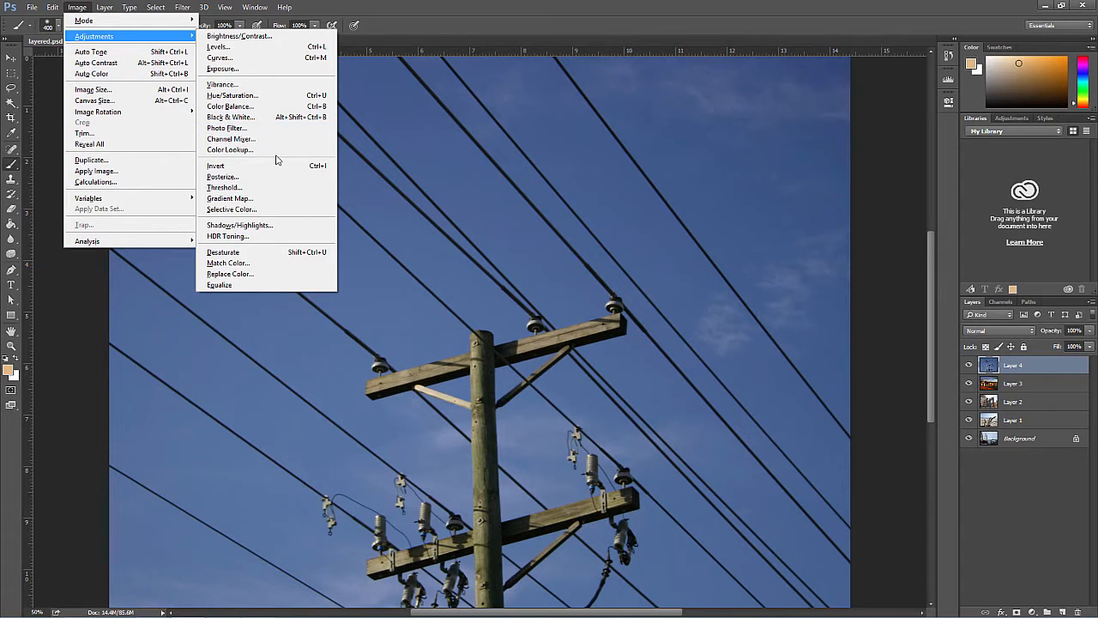
click(276, 102)
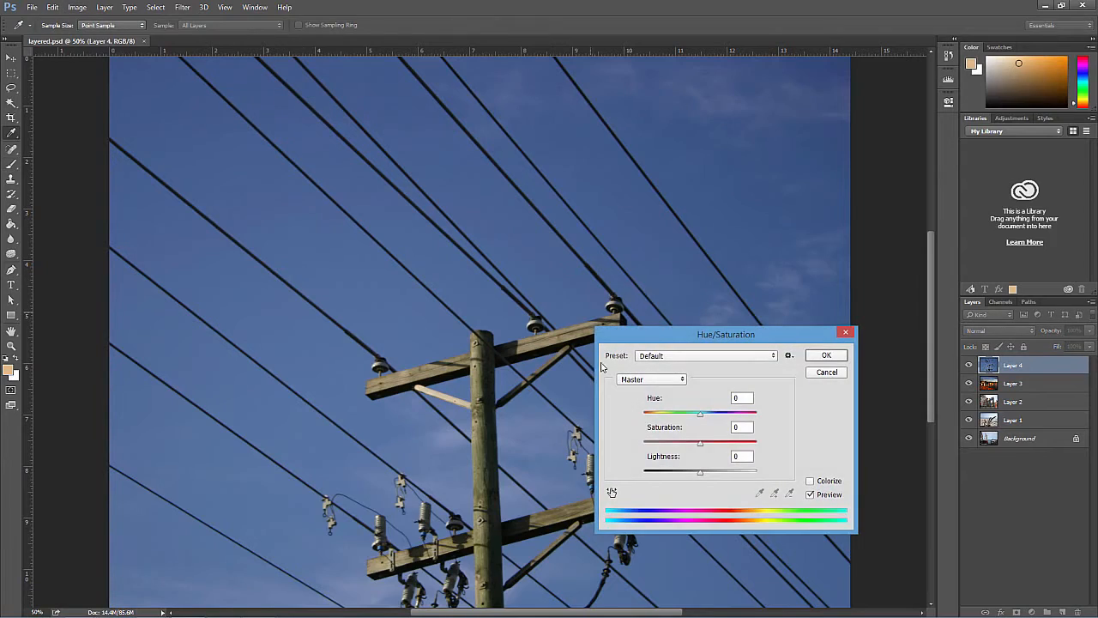
drag(700, 415, 716, 445)
click(713, 414)
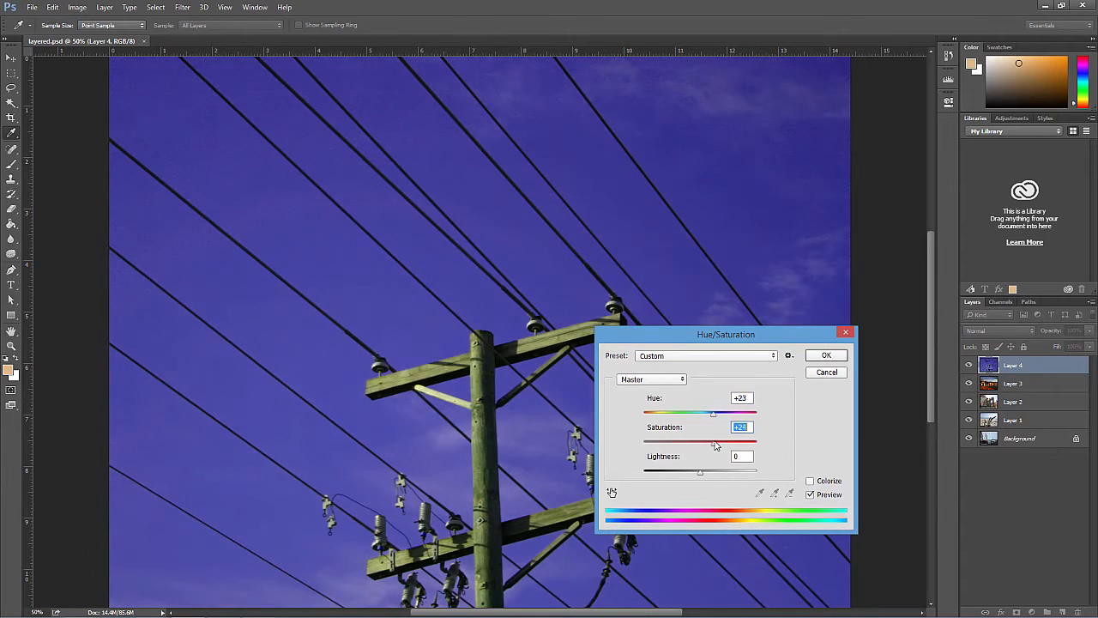
key(b)
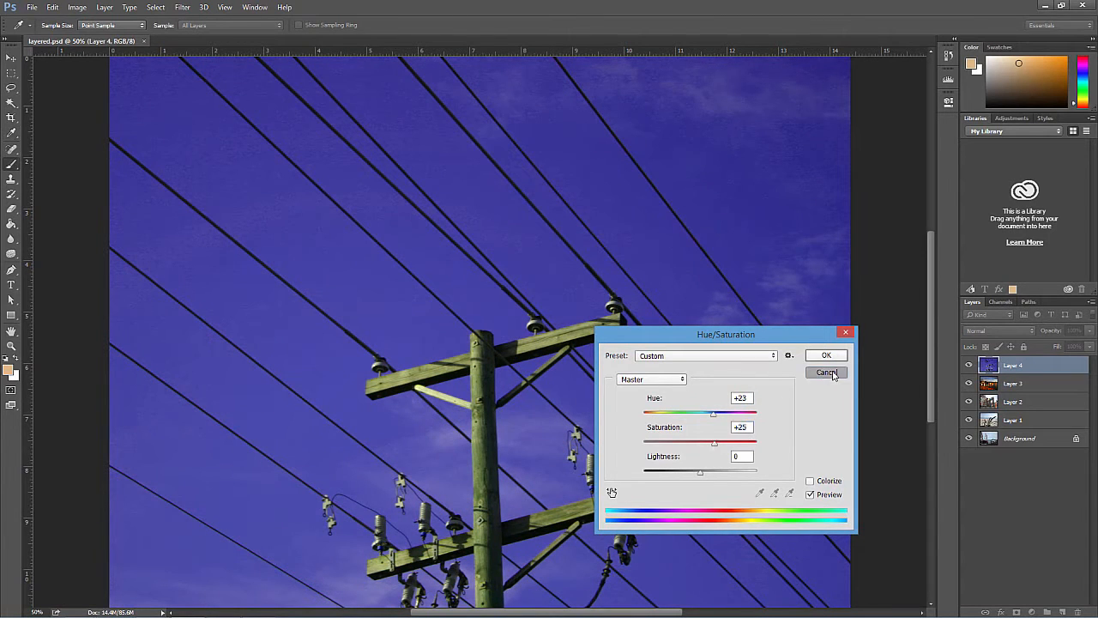
click(825, 371)
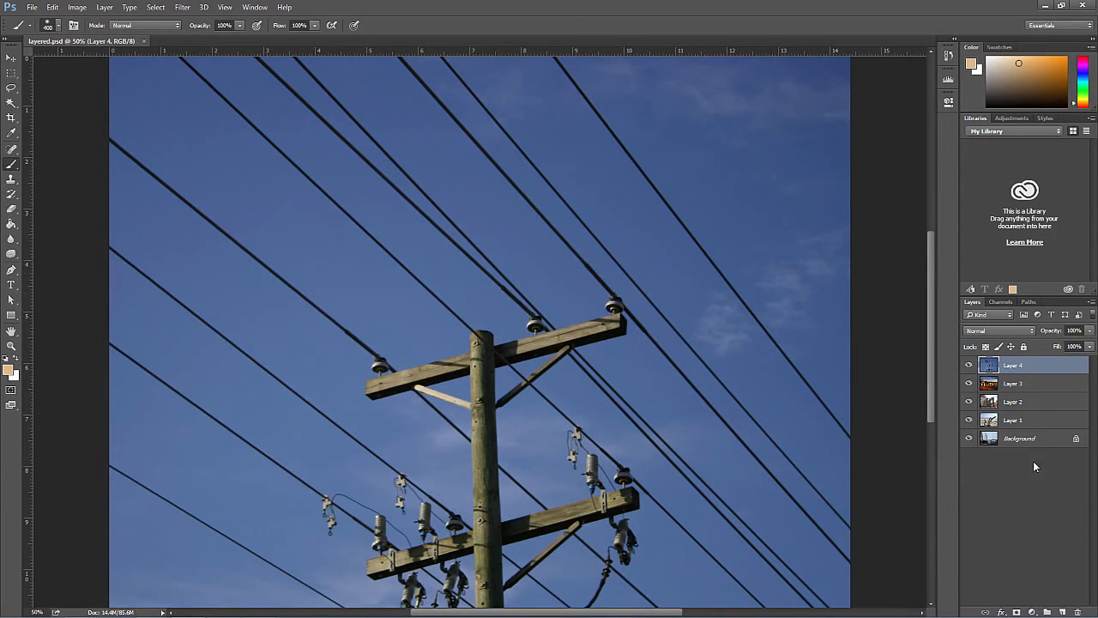
Step: Move Layer 1 to the top of the layer stack and apply a Hue/Saturation adjustment with Hue +41 and Saturation +24
drag(1010, 424, 1025, 362)
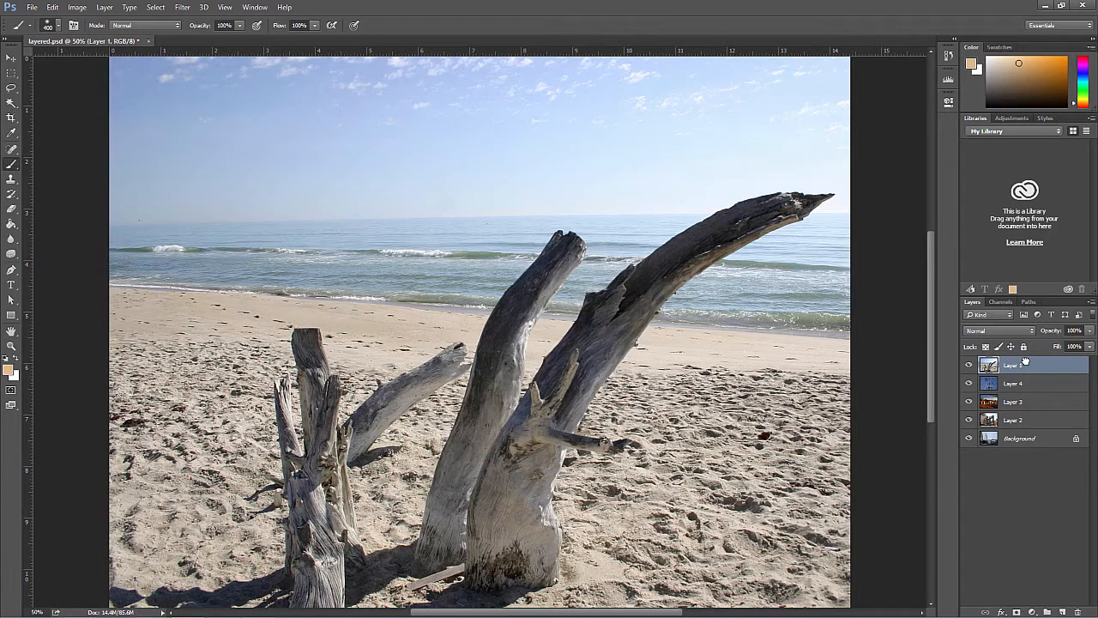
click(79, 8)
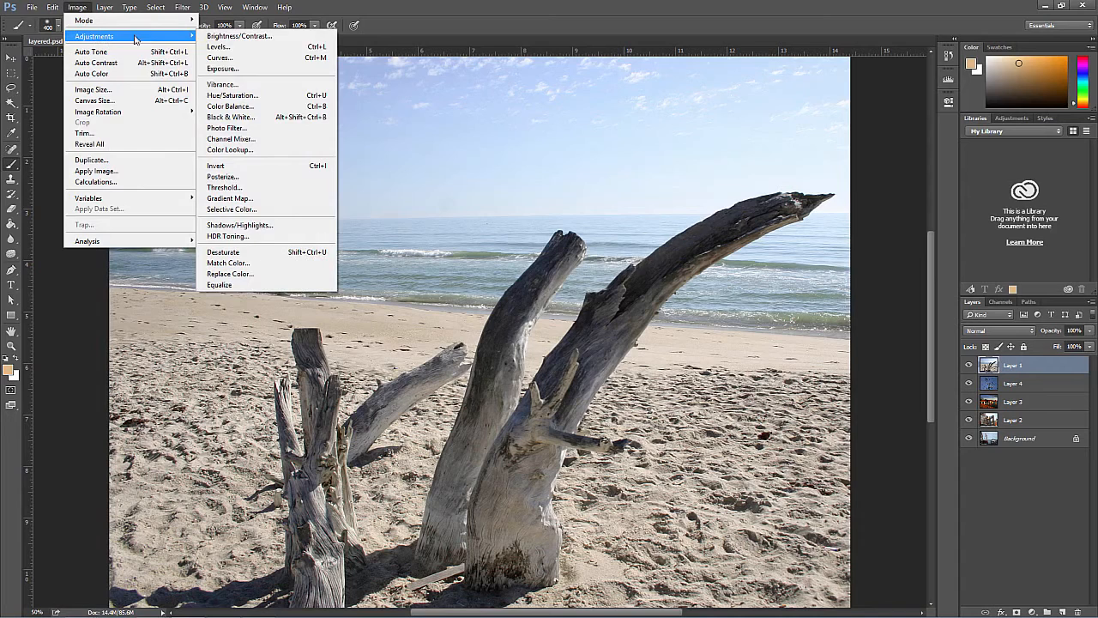
click(270, 93)
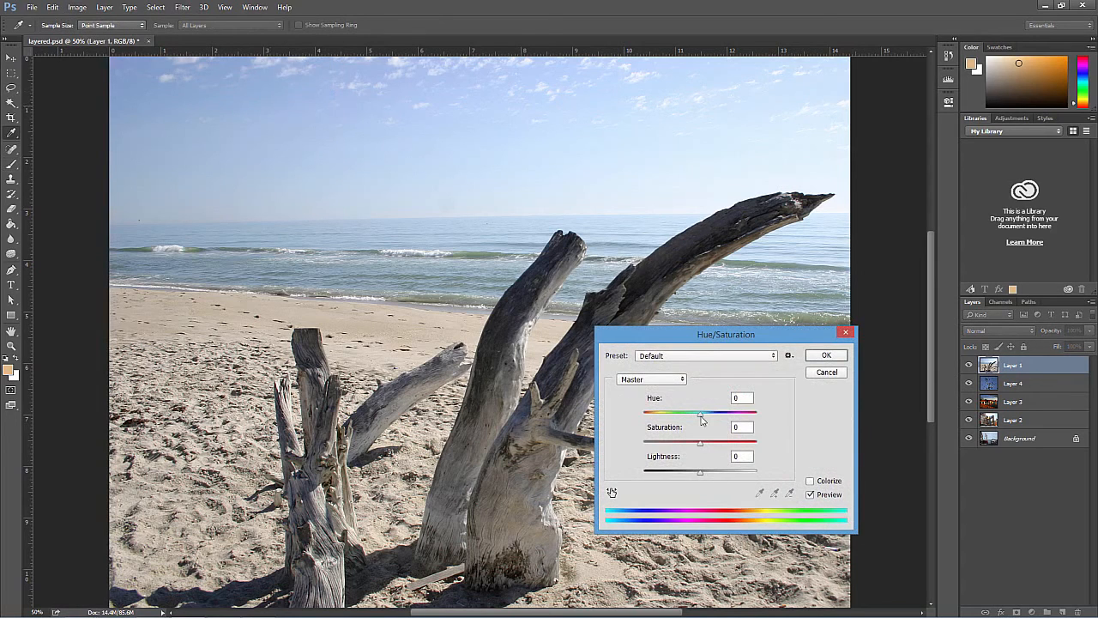
drag(701, 415, 723, 416)
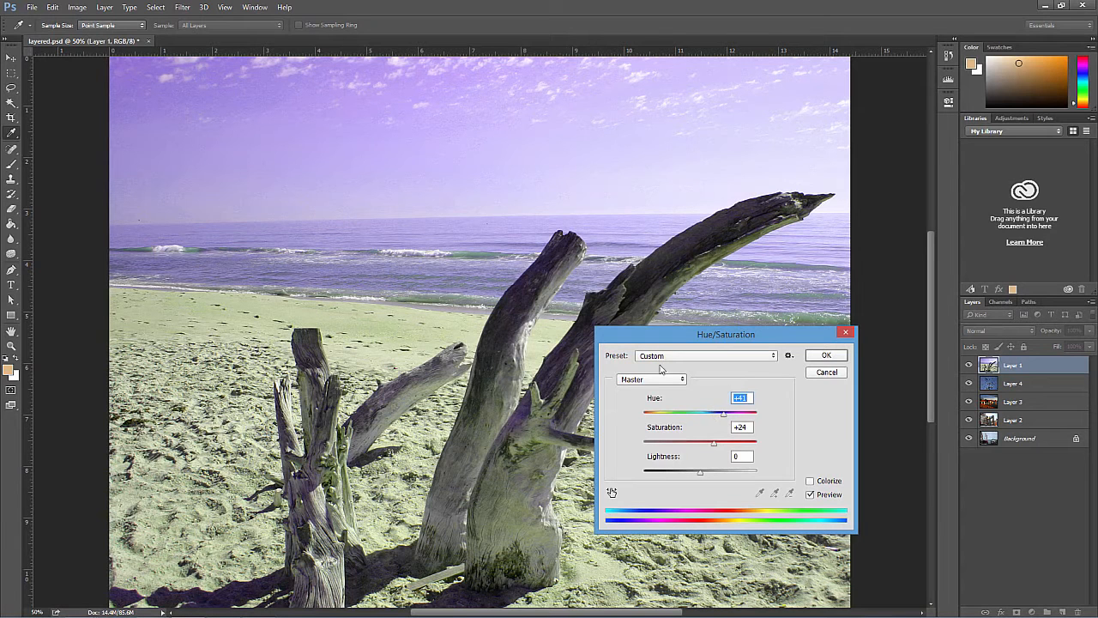
click(826, 355)
key(b)
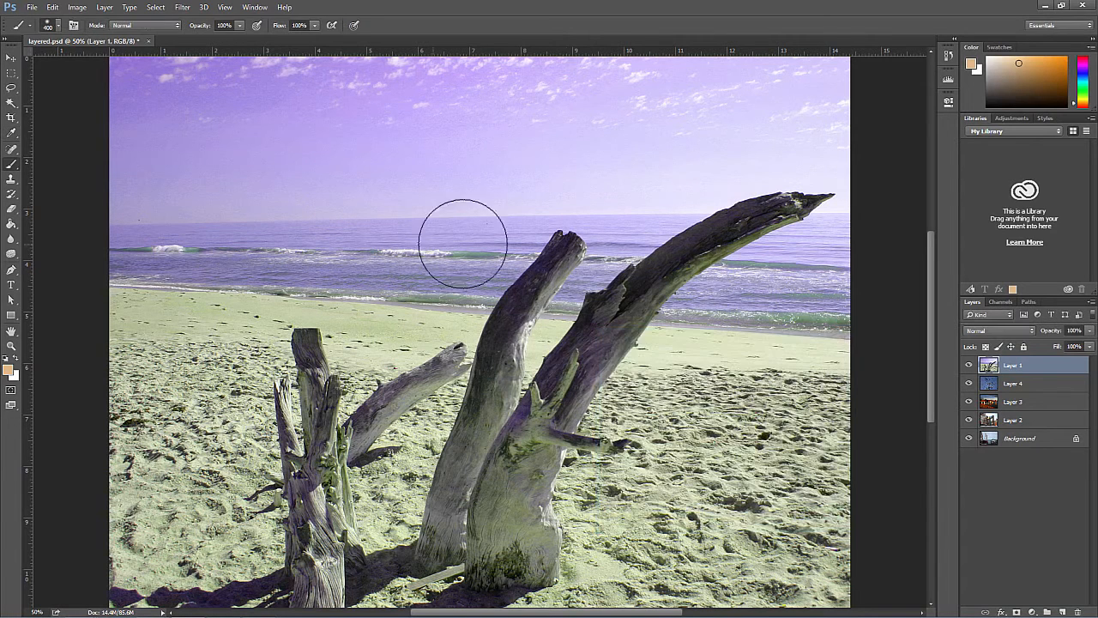
Step: Undo the Hue/Saturation adjustment on Layer 1
click(54, 9)
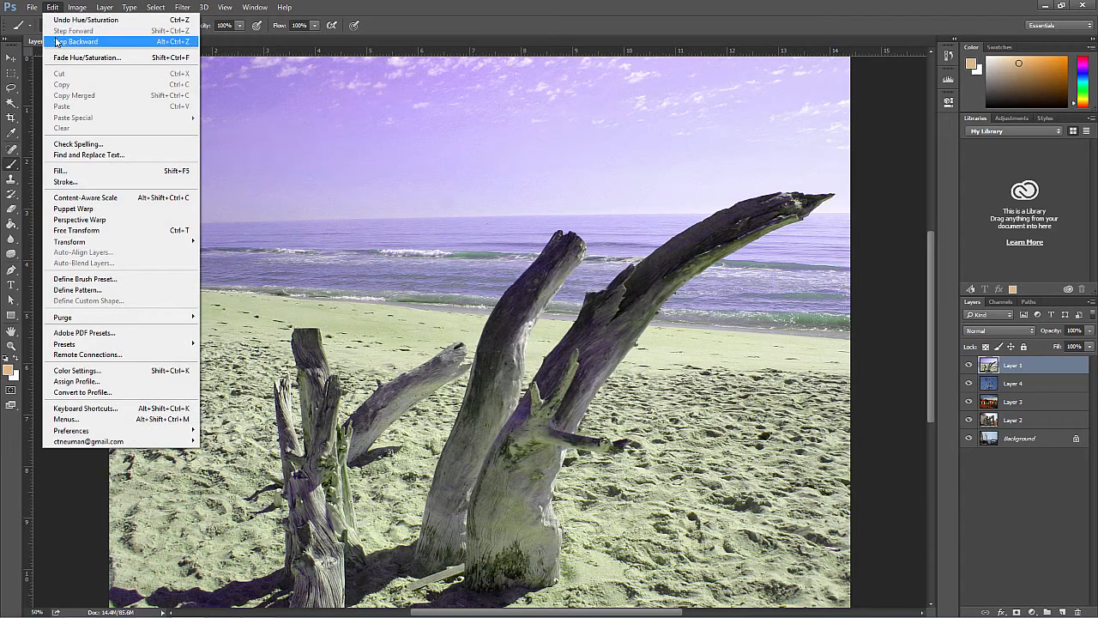
click(66, 20)
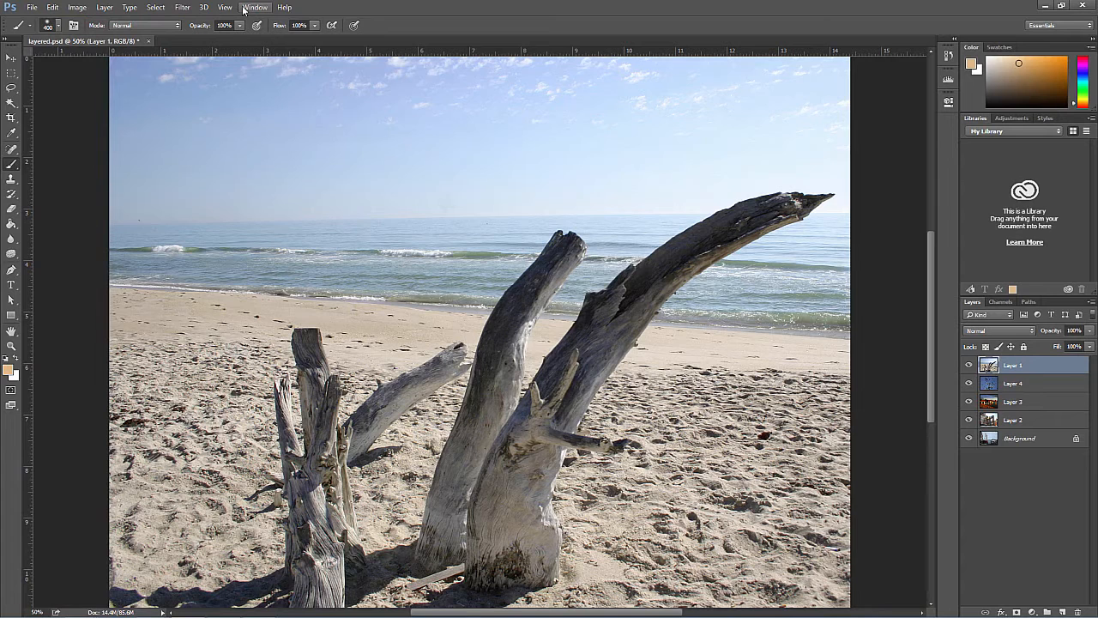
Step: Add a Hue/Saturation adjustment layer above Layer 1 with Hue -27 and Saturation +5
click(105, 8)
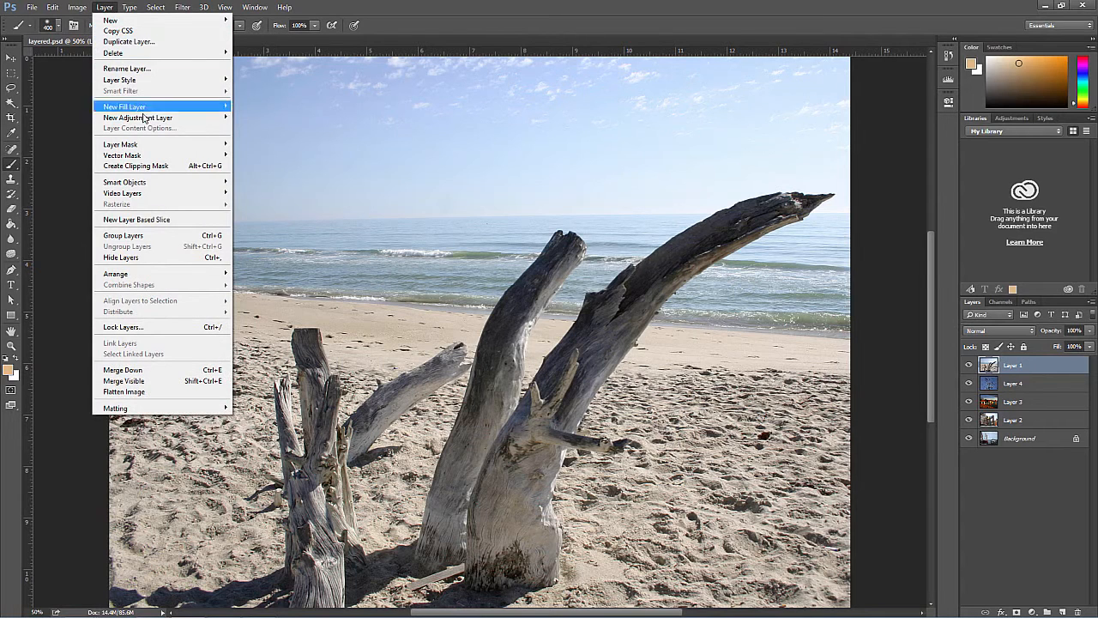
mouse_move(142, 119)
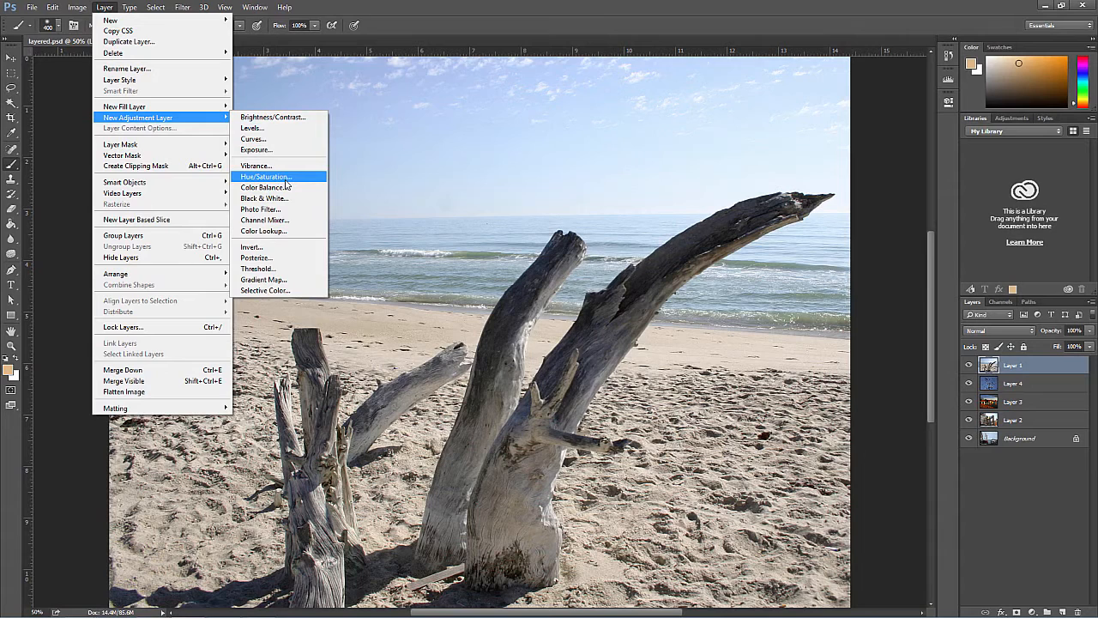
click(1035, 612)
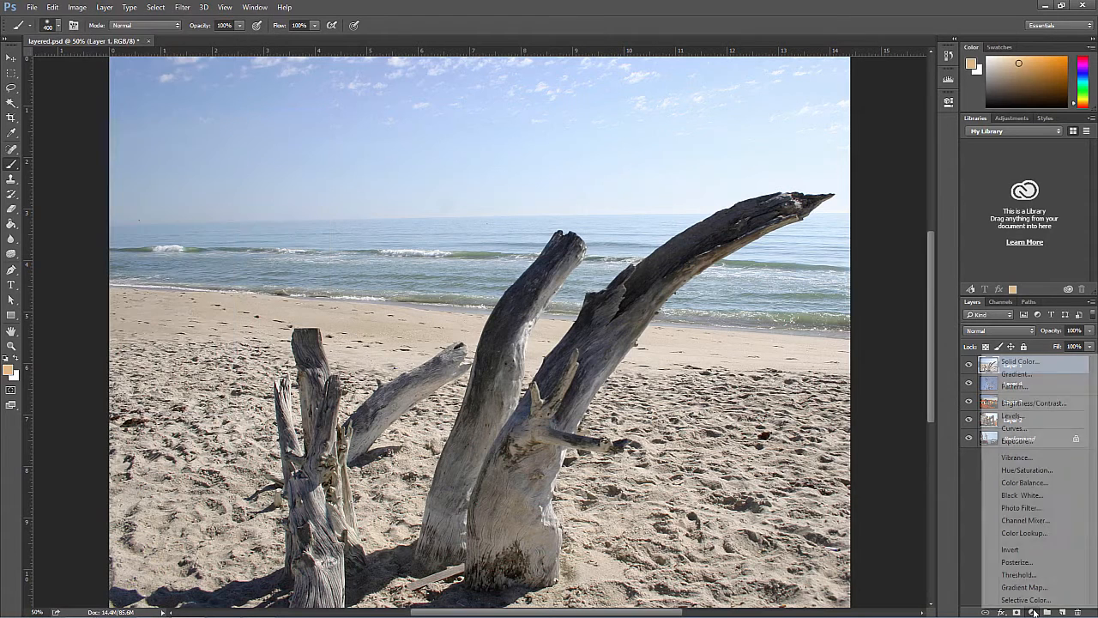
click(1032, 471)
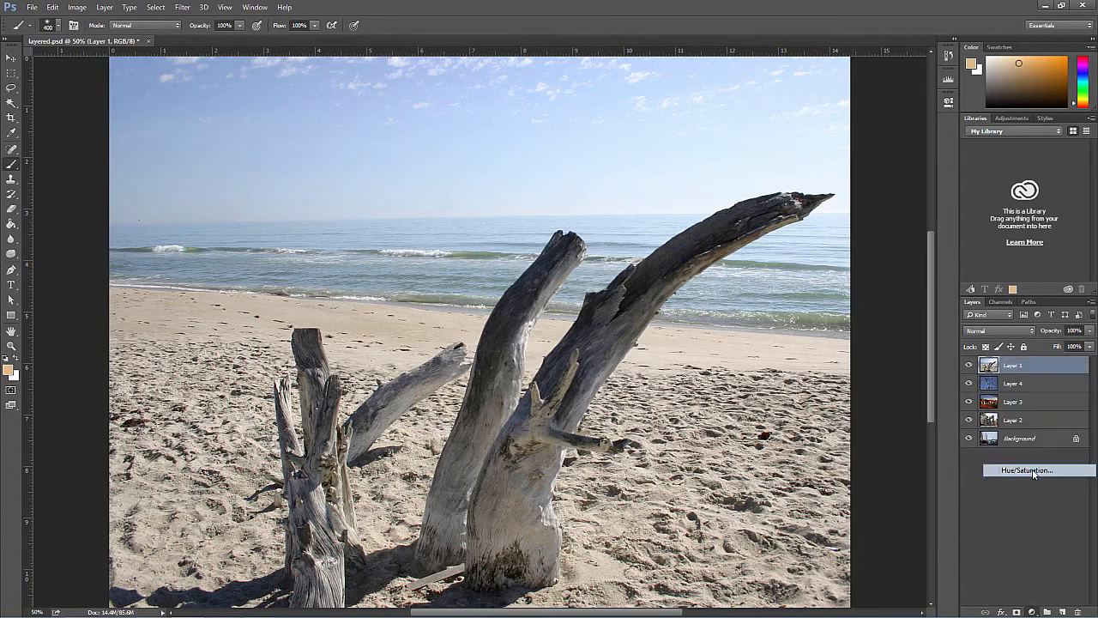
drag(852, 177, 857, 199)
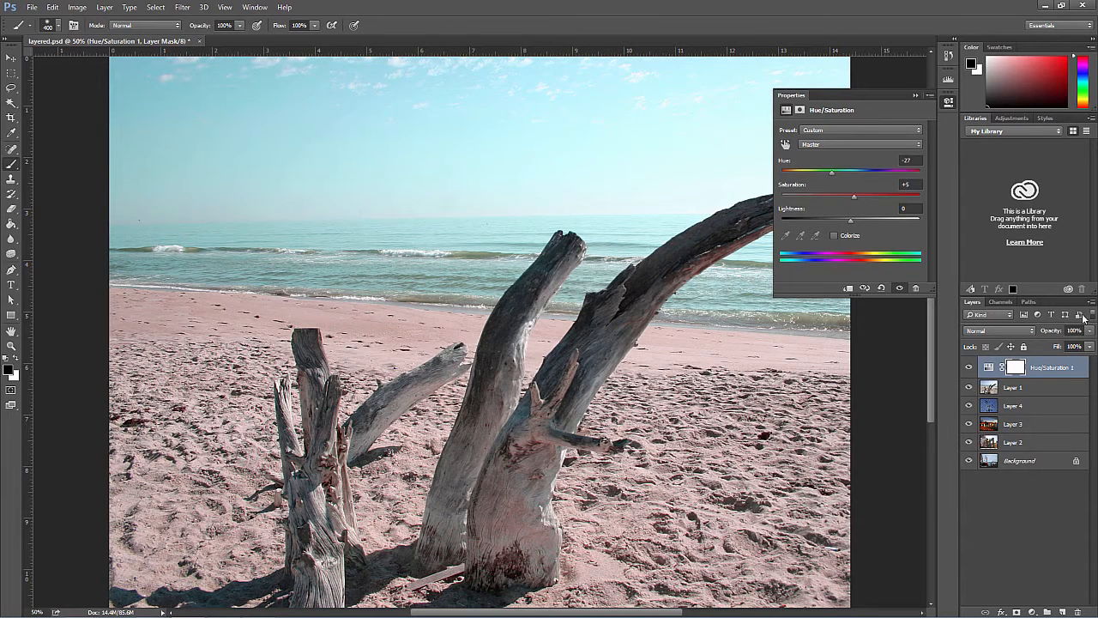
Step: Lower the Hue/Saturation adjustment layer's opacity to 60% and shift its Hue further into the negative
click(1091, 335)
drag(1090, 344, 1065, 344)
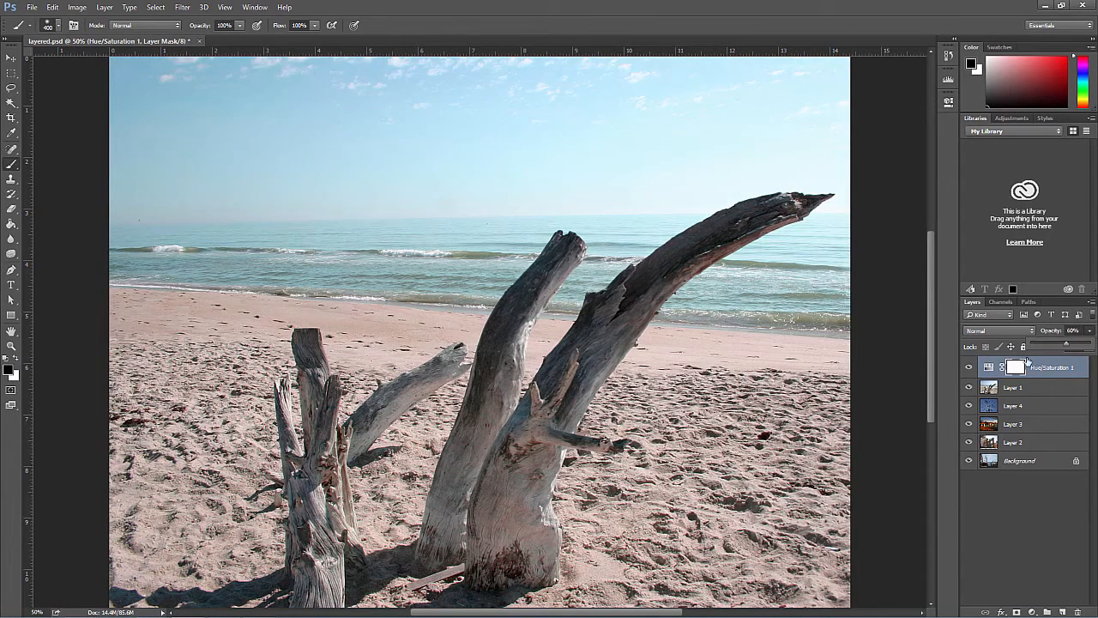
double_click(991, 369)
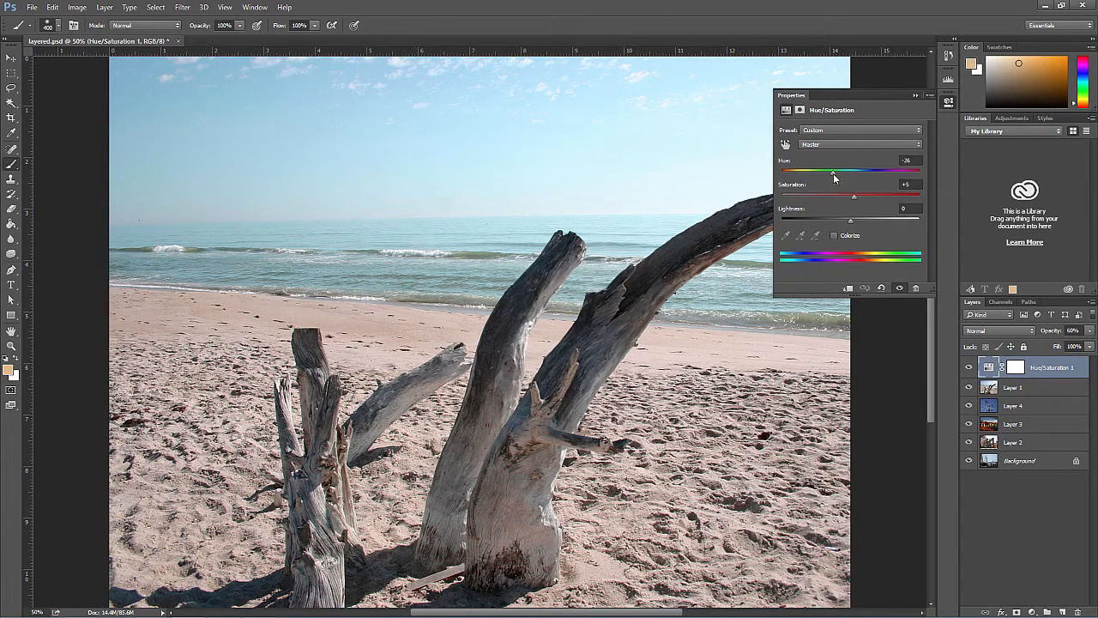
mouse_move(833, 174)
mouse_down()
mouse_move(875, 169)
mouse_move(810, 186)
mouse_move(824, 192)
mouse_up()
Step: Paint black over the sea on the adjustment layer's mask to hide the effect there, and delete the adjustment layer
click(1015, 371)
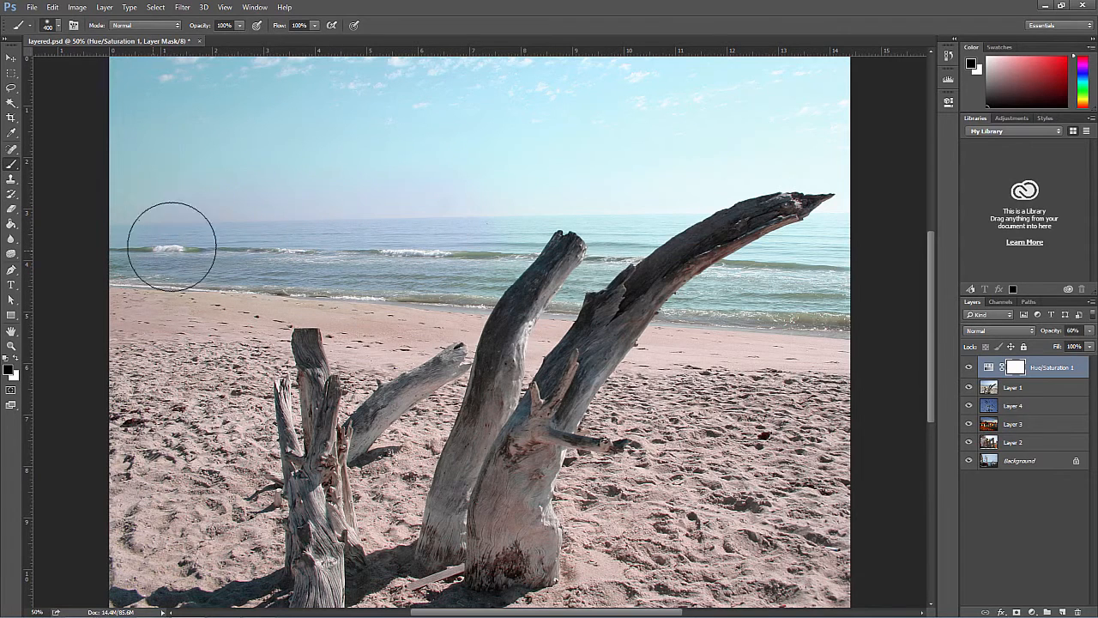
mouse_move(486, 269)
mouse_down()
mouse_move(552, 231)
mouse_move(529, 207)
mouse_move(444, 244)
mouse_move(320, 262)
mouse_up()
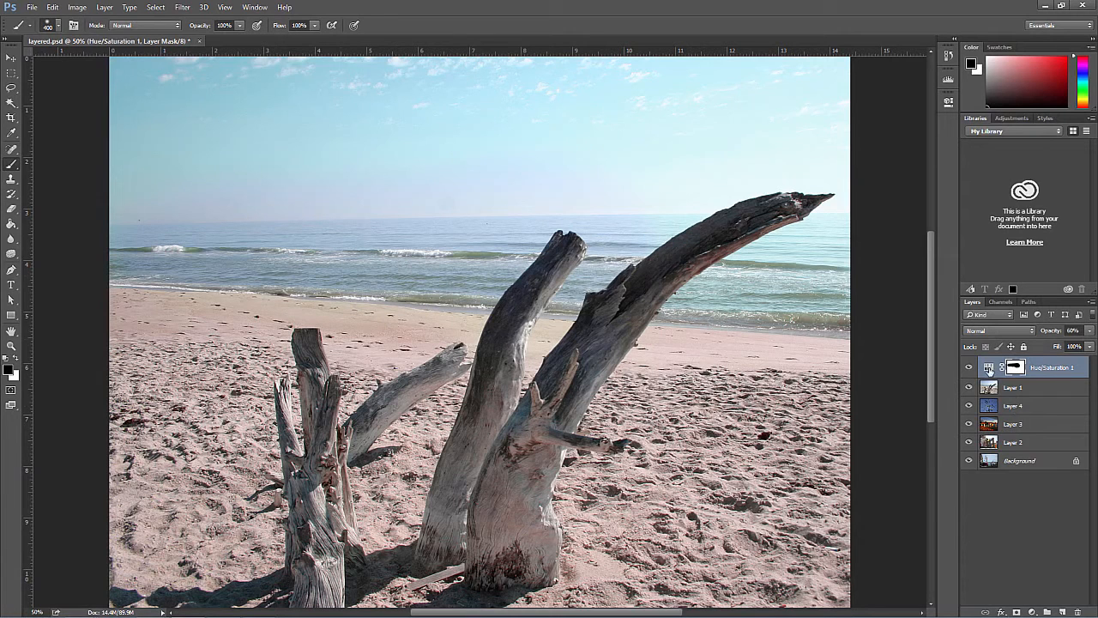
drag(989, 369, 1078, 609)
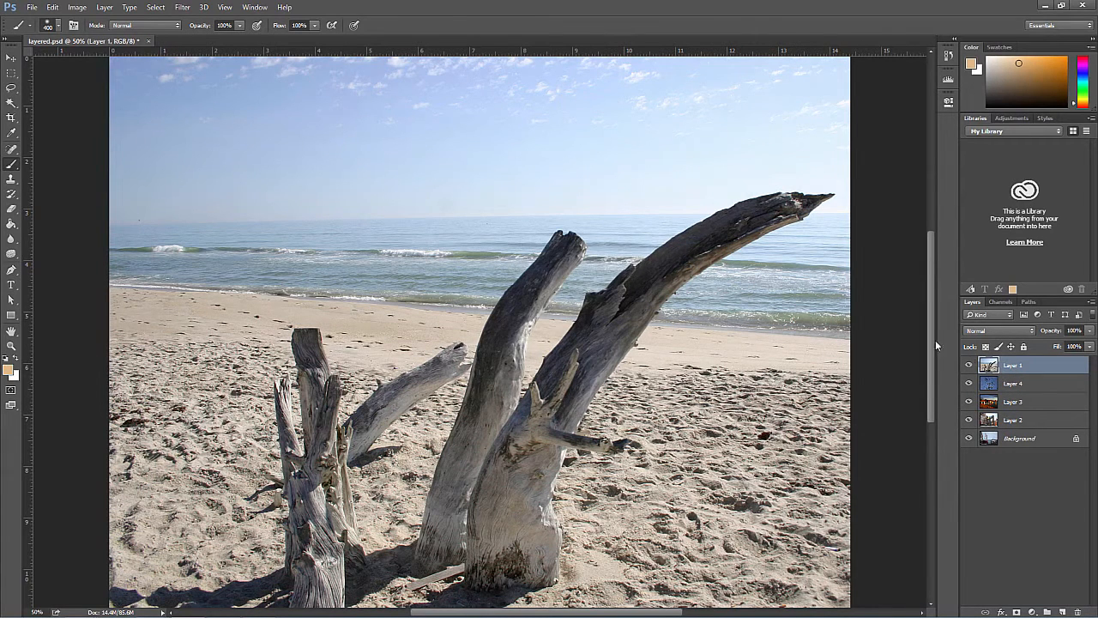
click(80, 8)
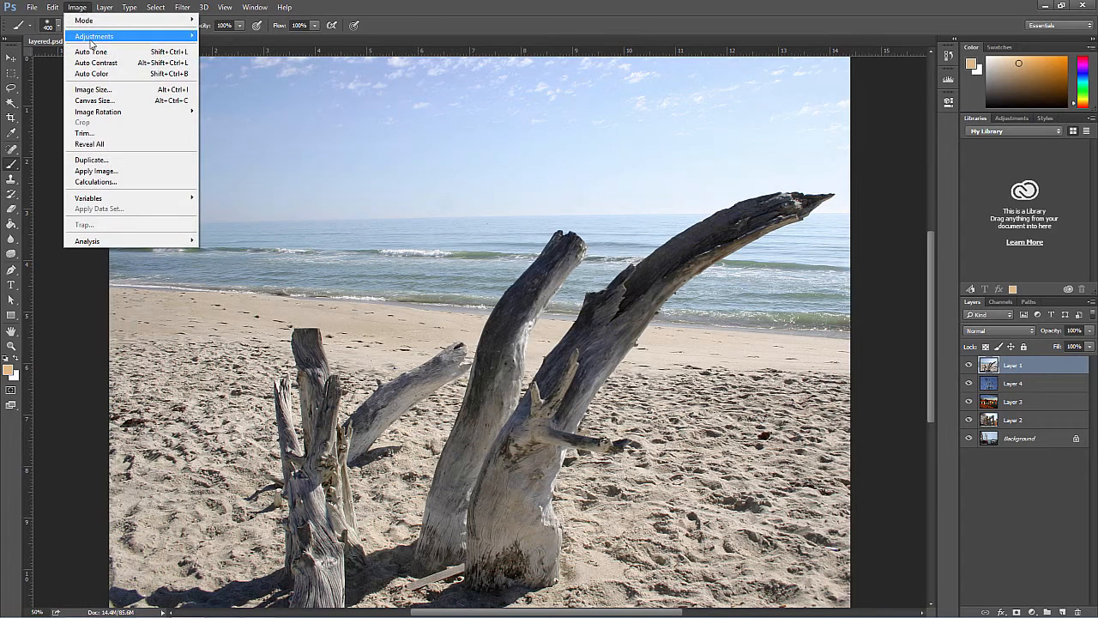
mouse_move(93, 38)
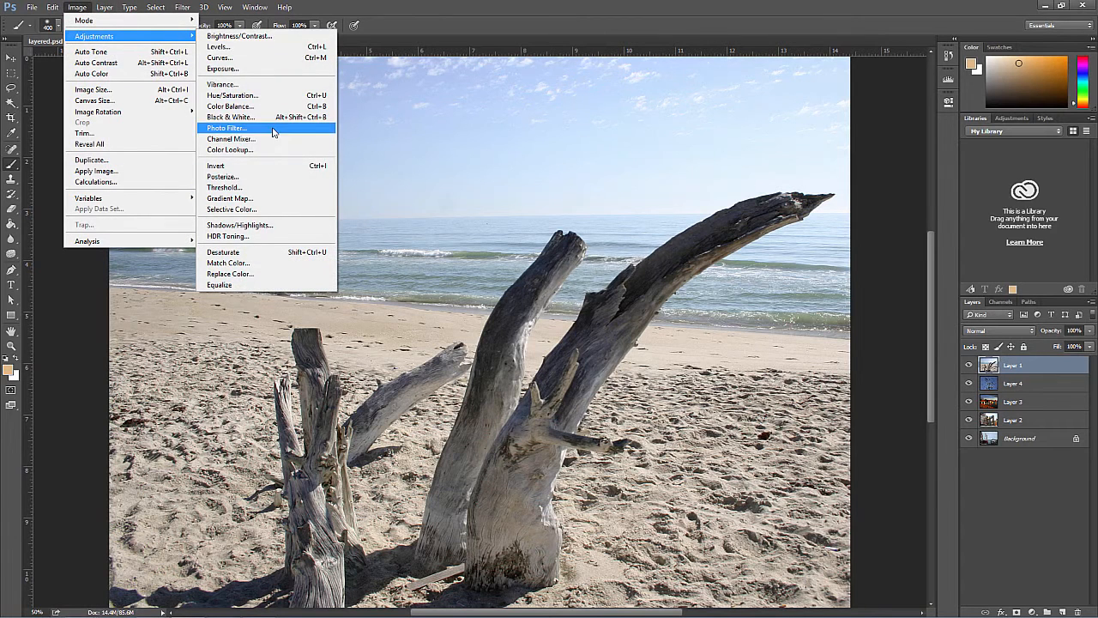
mouse_move(100, 7)
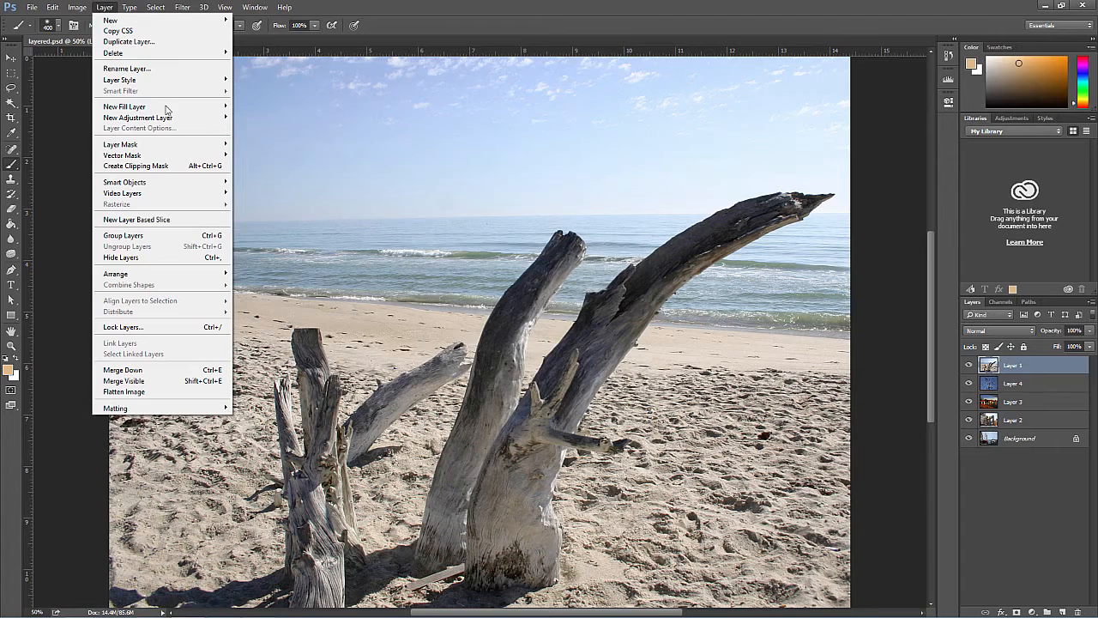
mouse_move(171, 118)
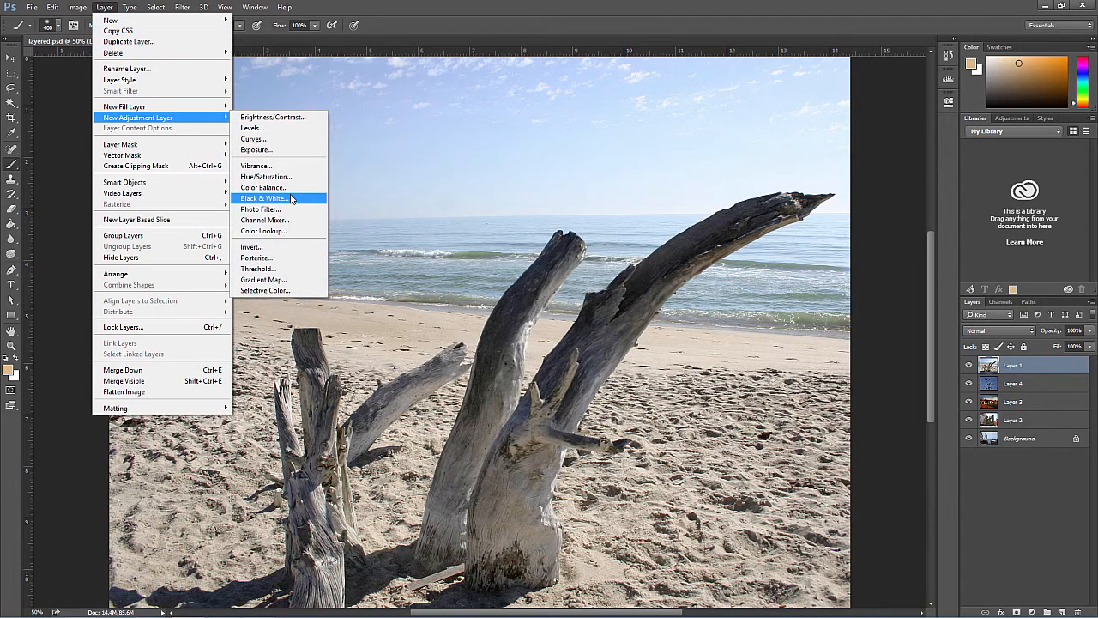
click(1005, 471)
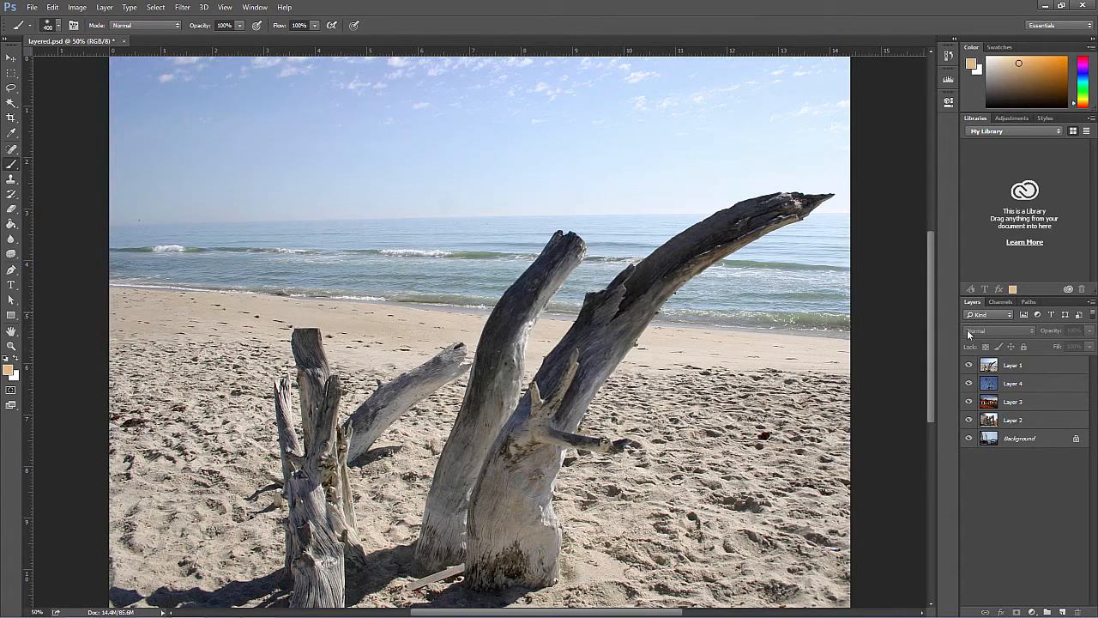
click(1021, 370)
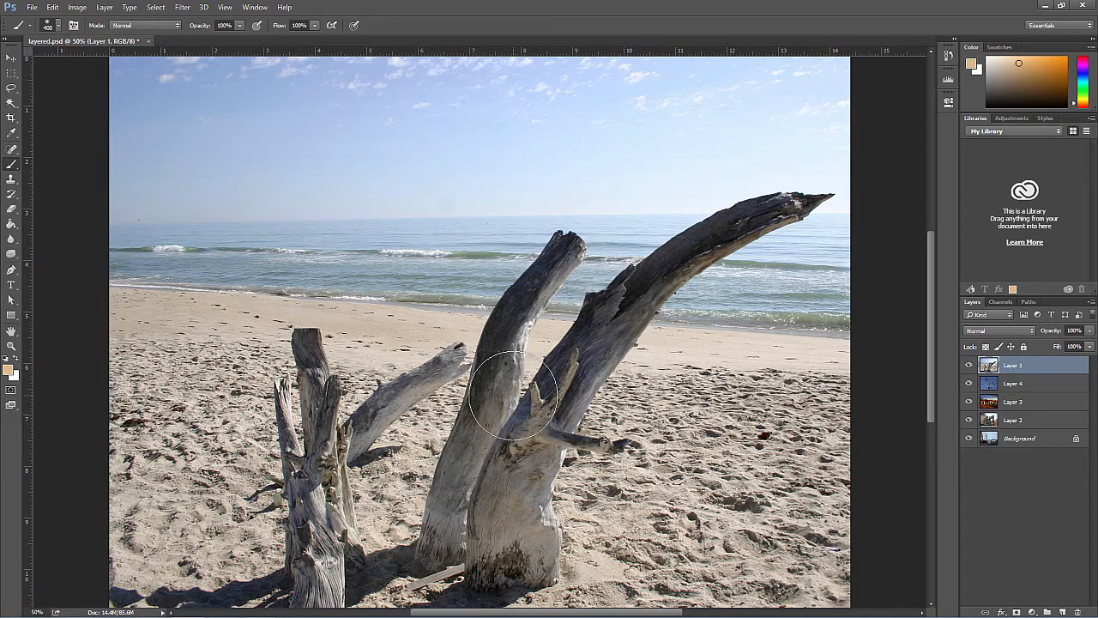
Step: Scale the driftwood photo on Layer 1 to about 73% and place it near the middle of the canvas, over the Layer 4 image
scroll(513, 394, up, 1)
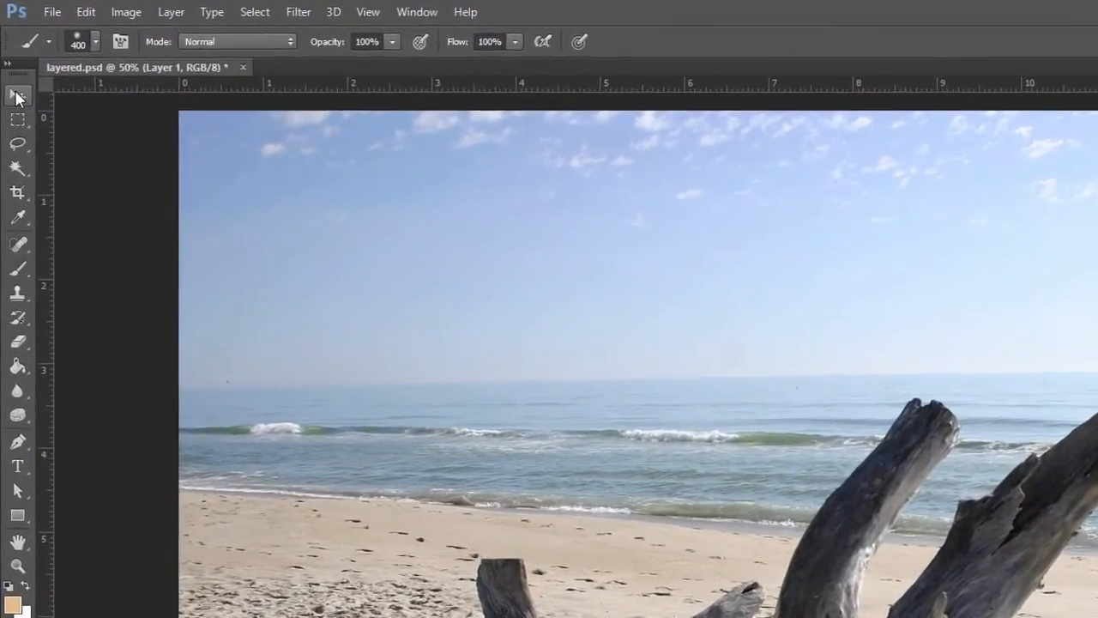
click(14, 72)
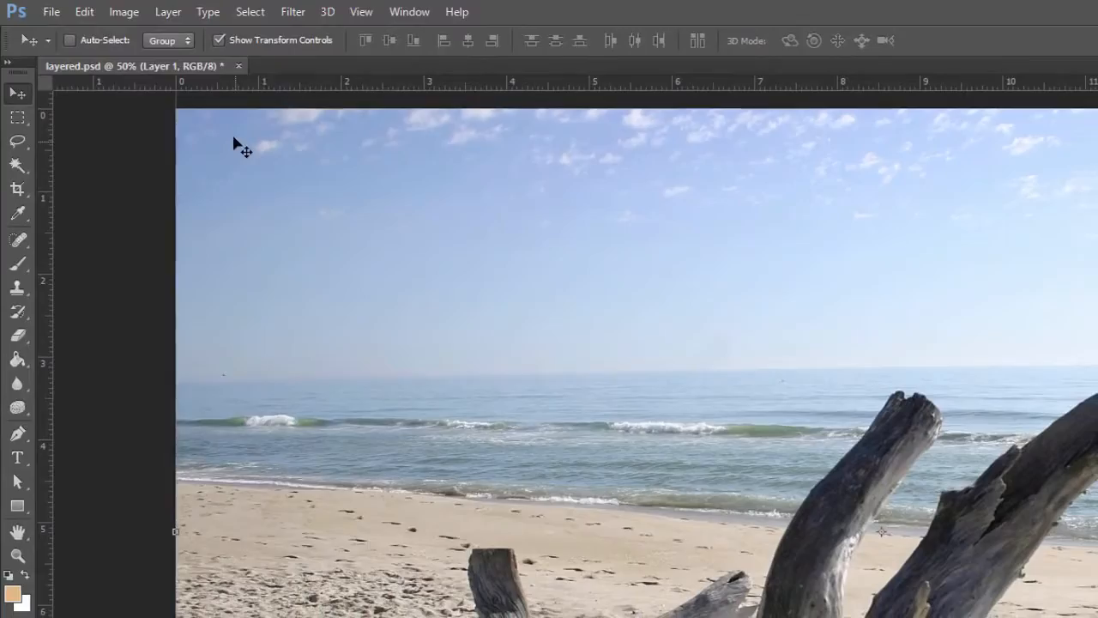
drag(233, 137, 266, 204)
drag(209, 131, 228, 155)
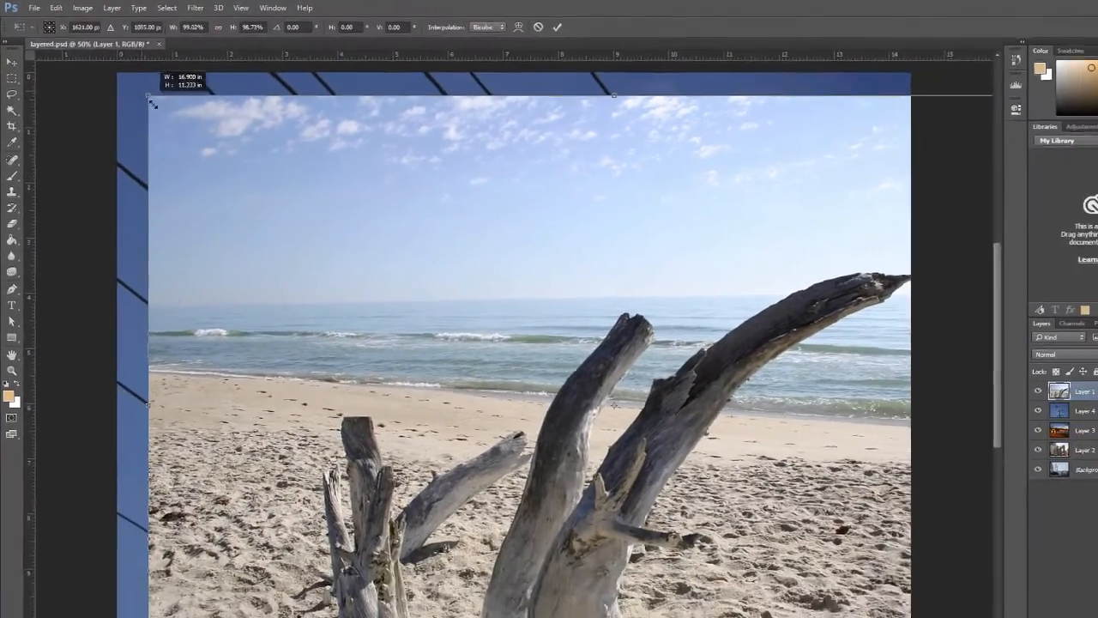
drag(152, 103, 366, 240)
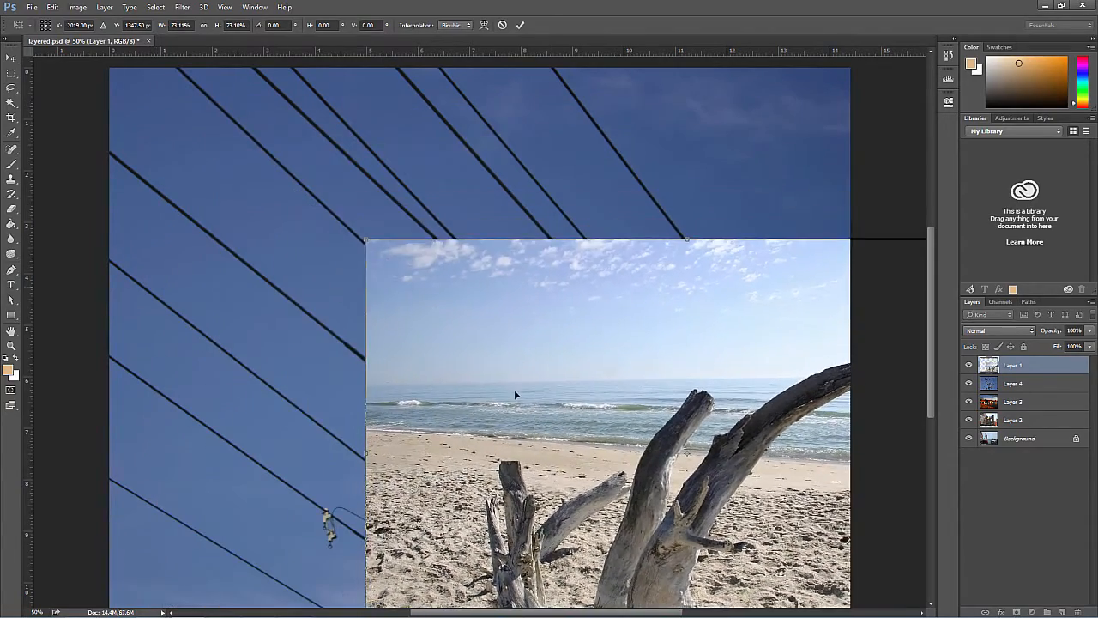
drag(510, 346, 387, 223)
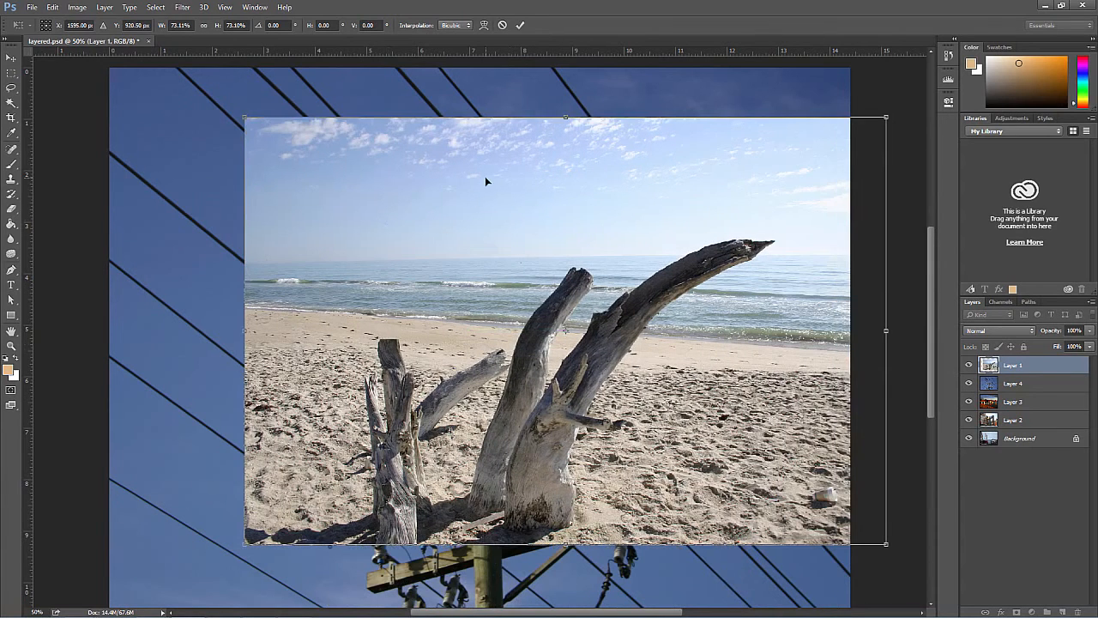
key(Return)
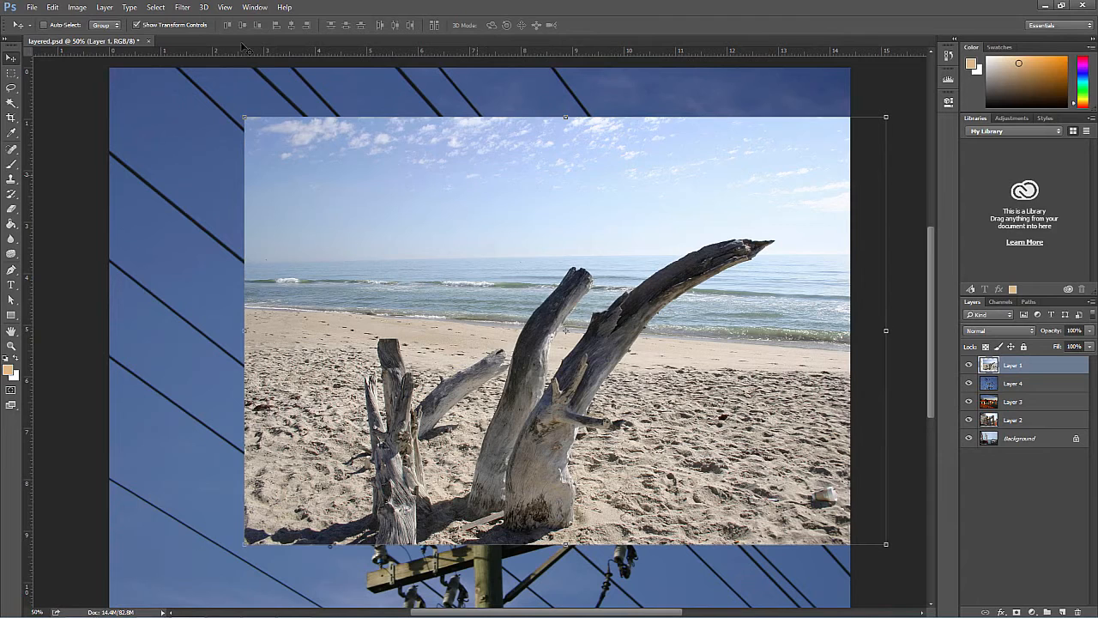
Step: Try a Bevel & Emboss layer style on Layer 1 and cancel it
click(114, 7)
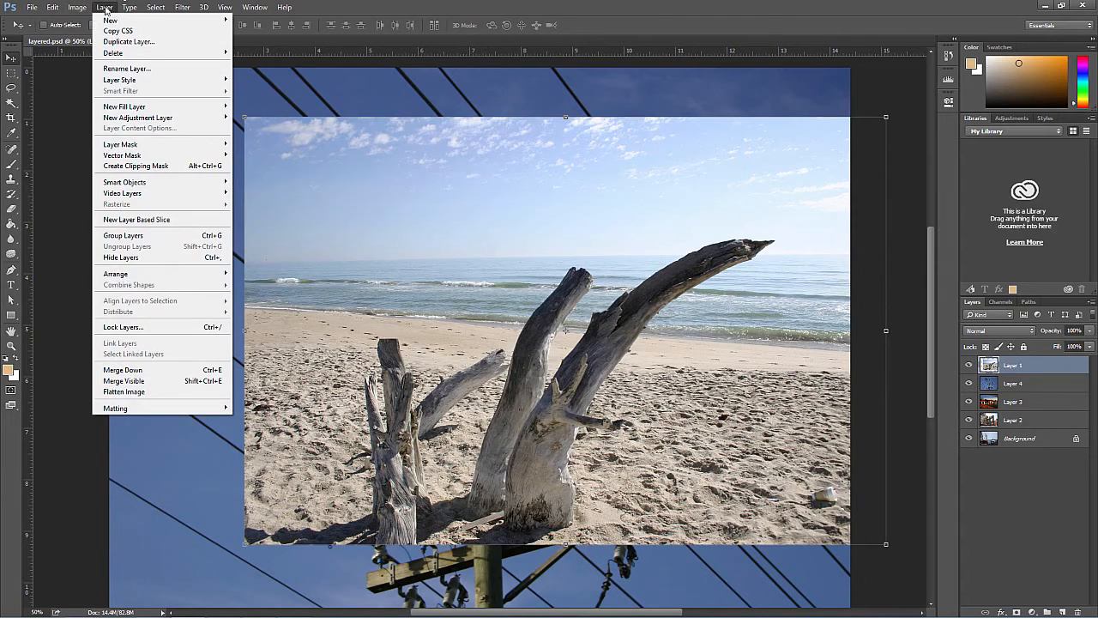
mouse_move(179, 82)
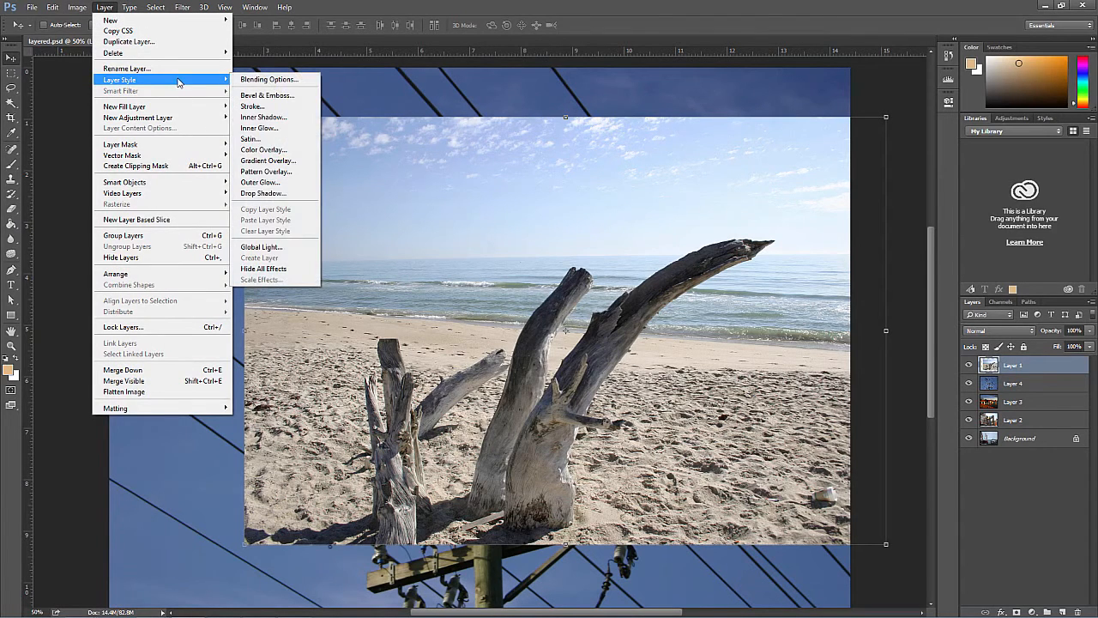
click(276, 96)
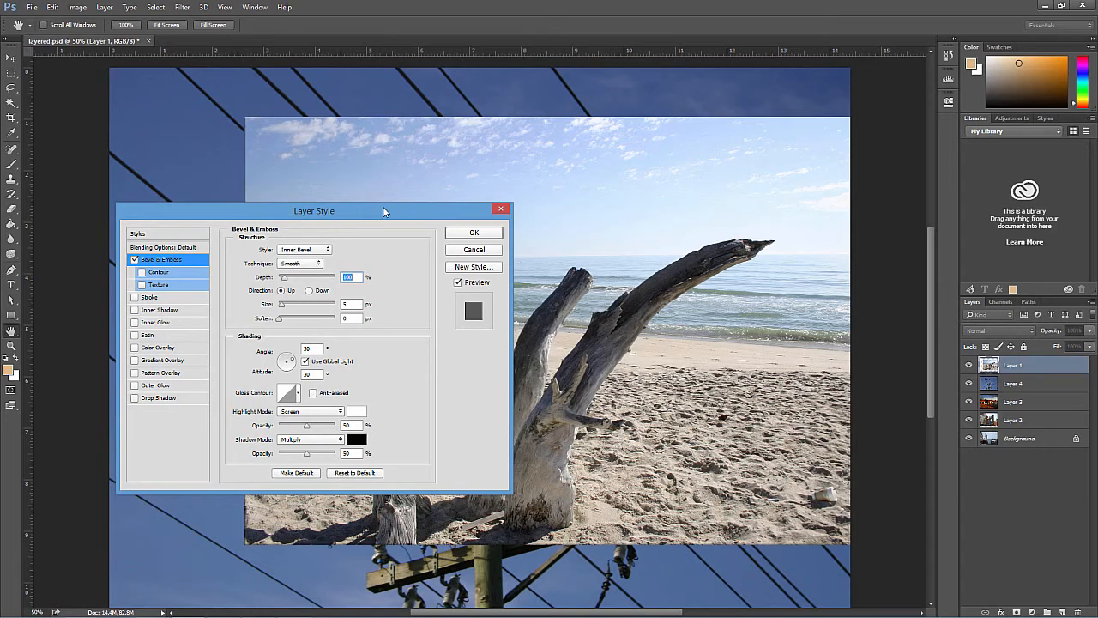
click(465, 250)
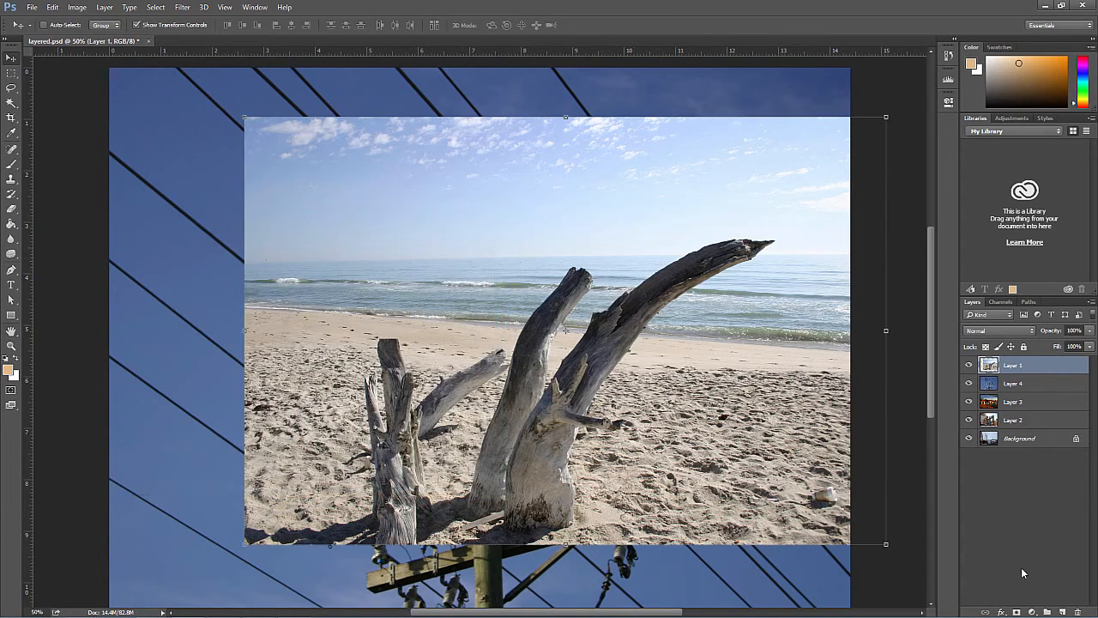
Step: Open the layer style settings for Layer 1, try Inner Shadow and Bevel & Emboss, and turn both effects off
click(1001, 611)
click(1035, 512)
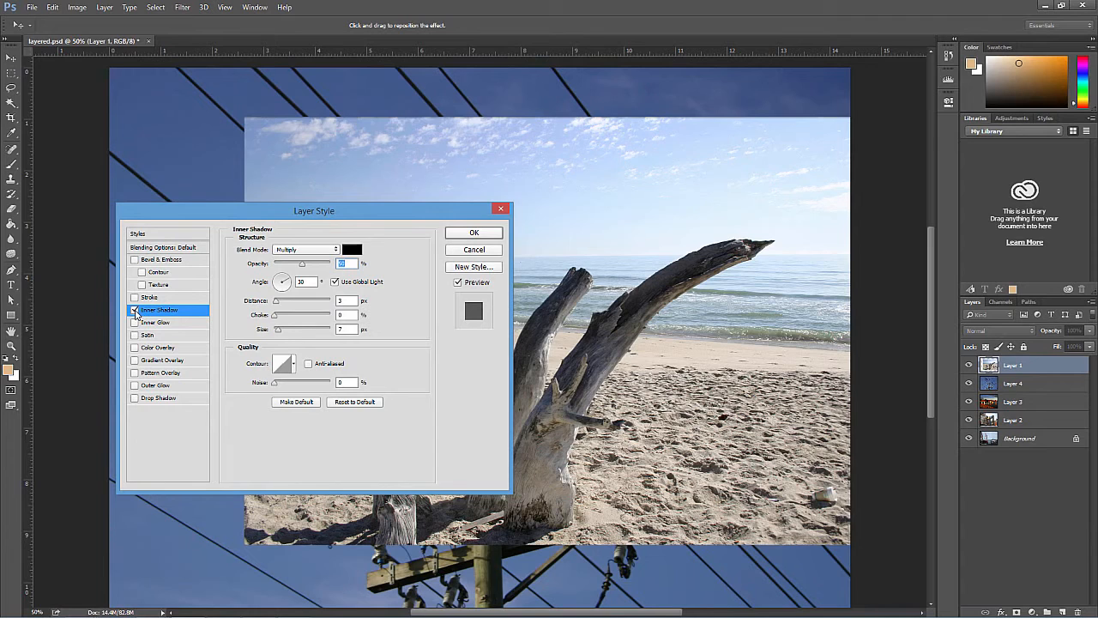
click(135, 310)
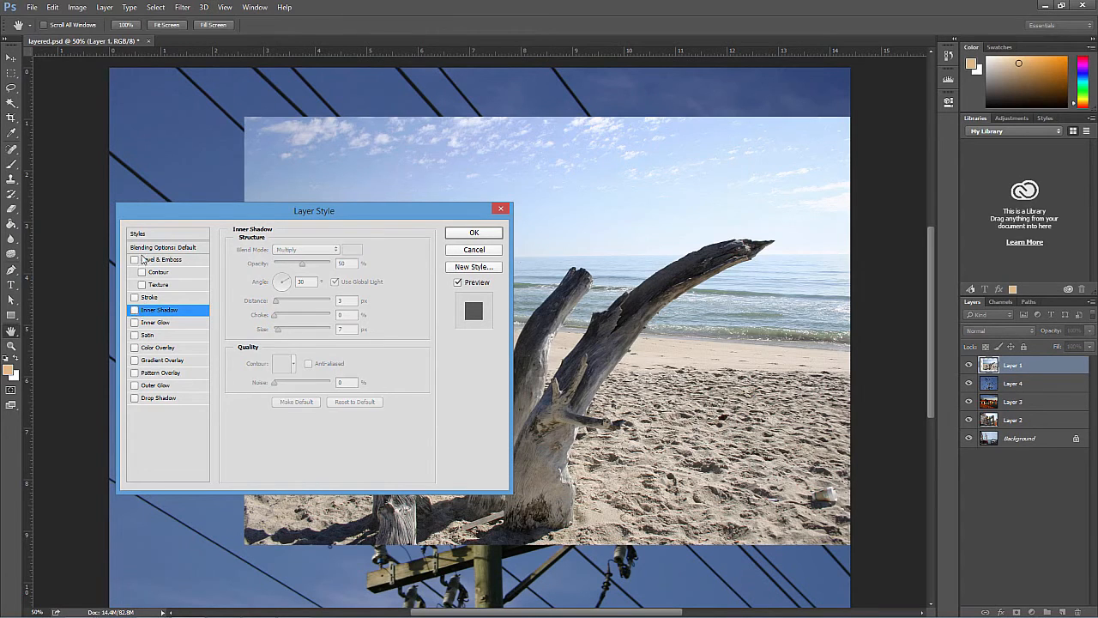
click(134, 260)
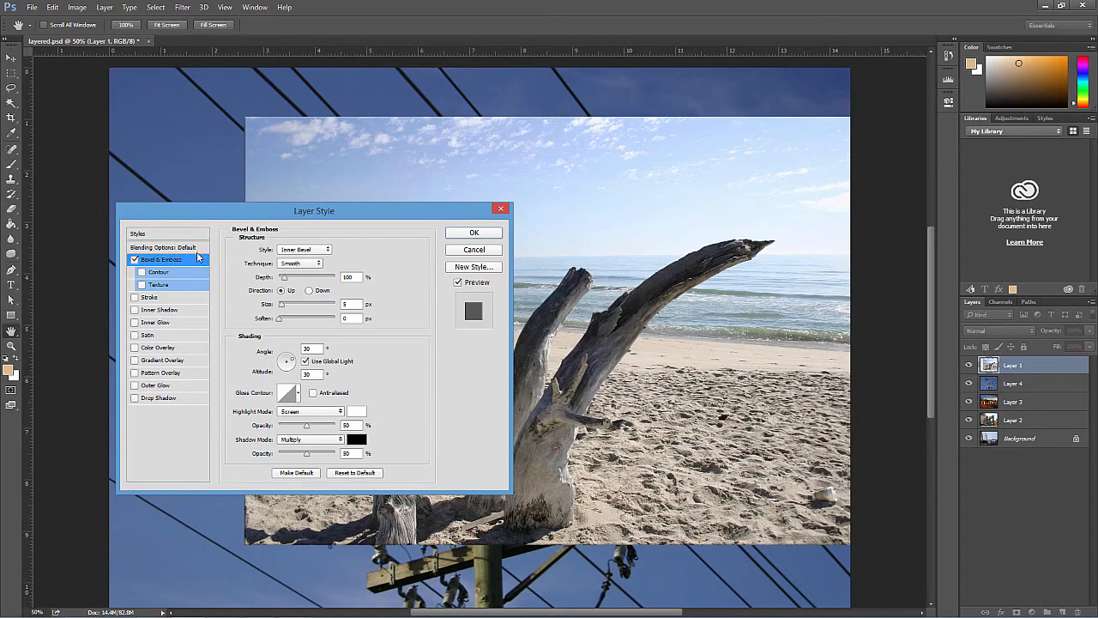
click(133, 259)
Step: Add a black Stroke effect to Layer 1 with position Outside and a size of 46 px
click(151, 298)
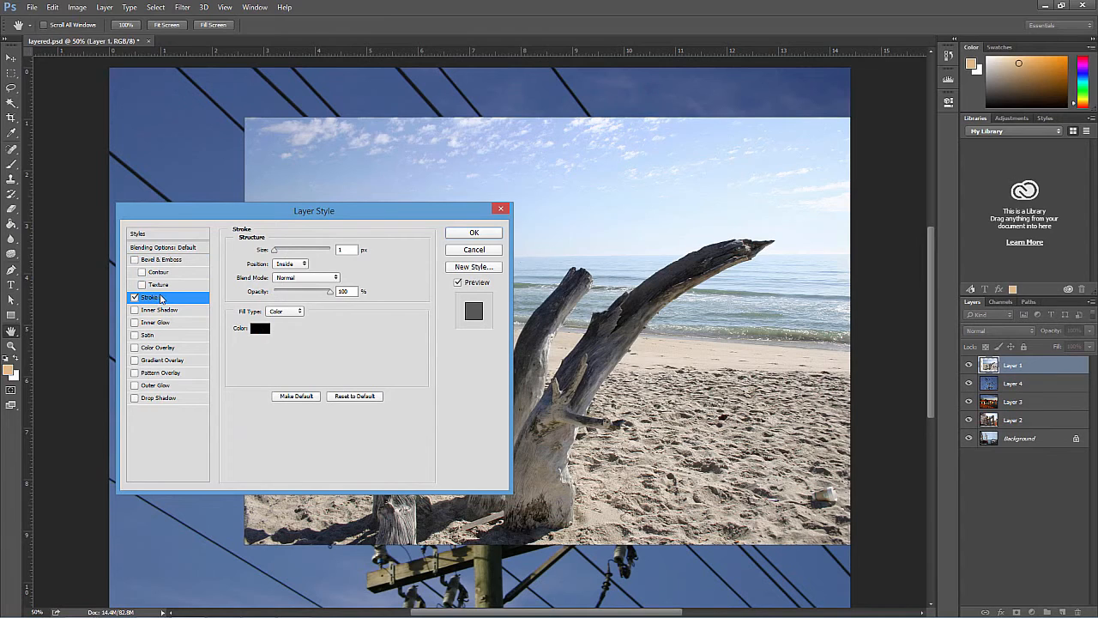
click(303, 263)
click(290, 273)
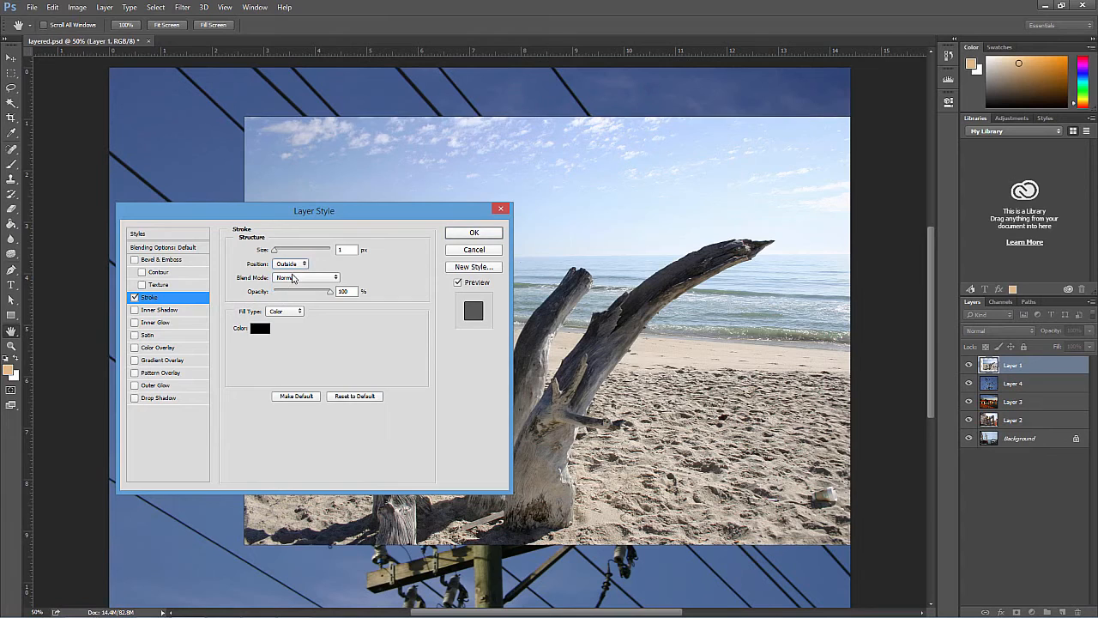
drag(275, 250, 288, 250)
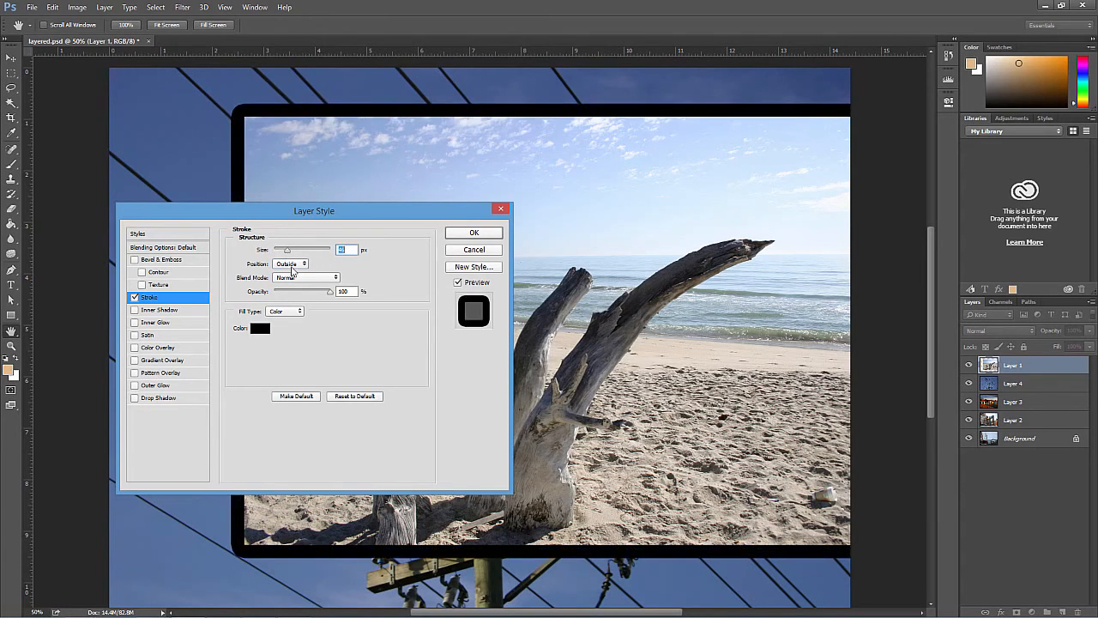
Step: Try the stroke's Inside position, set it back to Outside, and make the stroke slightly thicker
click(290, 263)
click(291, 280)
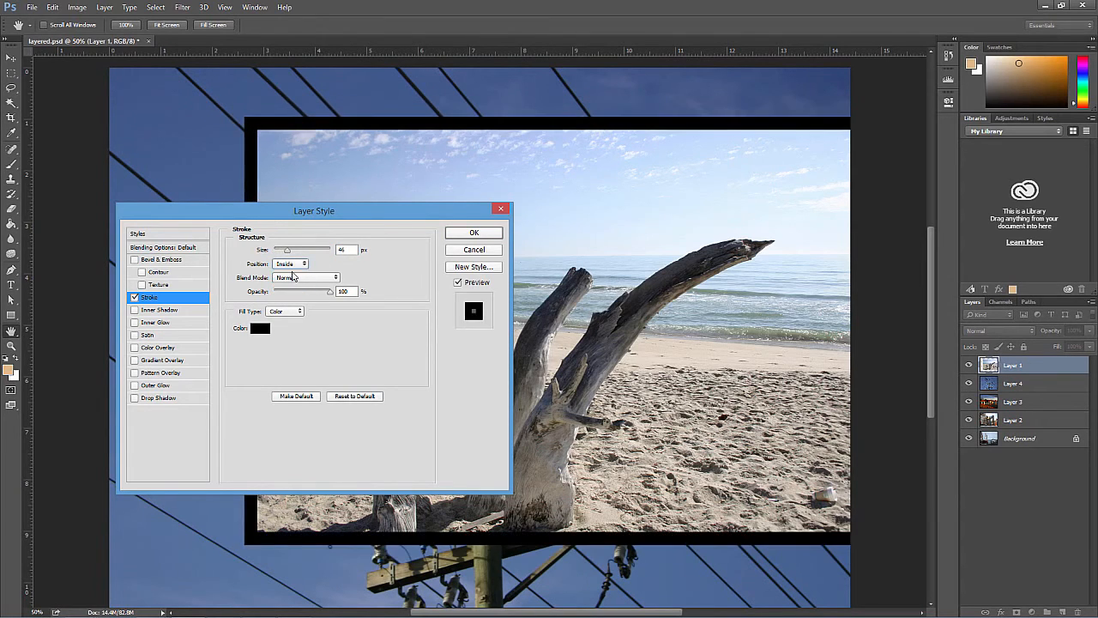
click(296, 265)
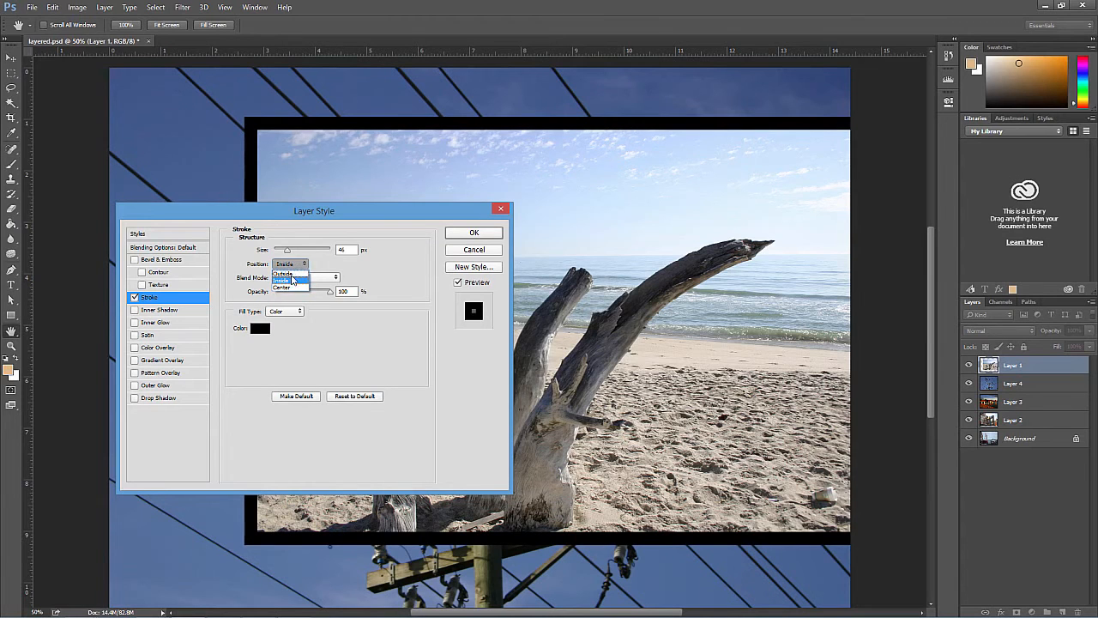
click(290, 274)
drag(287, 251, 289, 251)
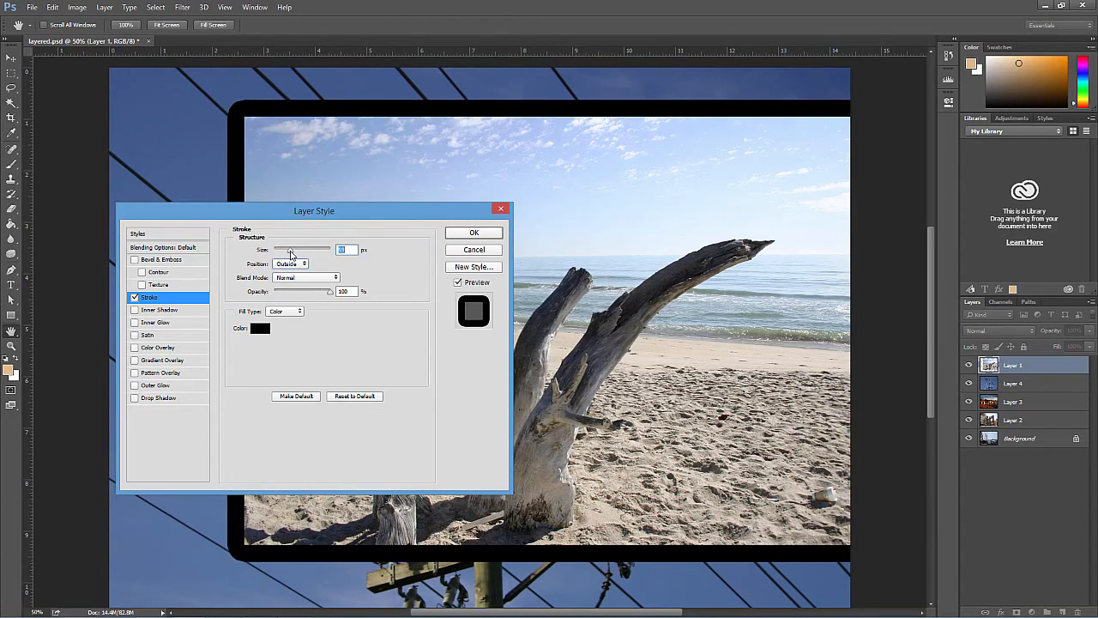
Step: Try the stroke's Inside position and return it to Outside, and try Inner Shadow on Layer 1 and turn it off
click(290, 264)
click(291, 275)
click(291, 264)
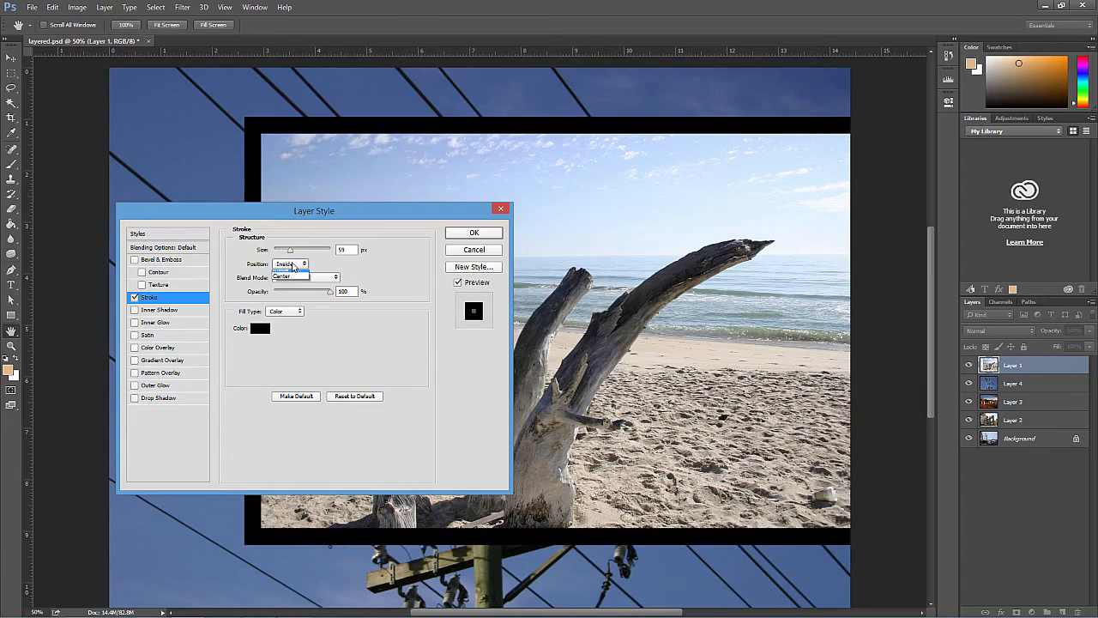
click(293, 274)
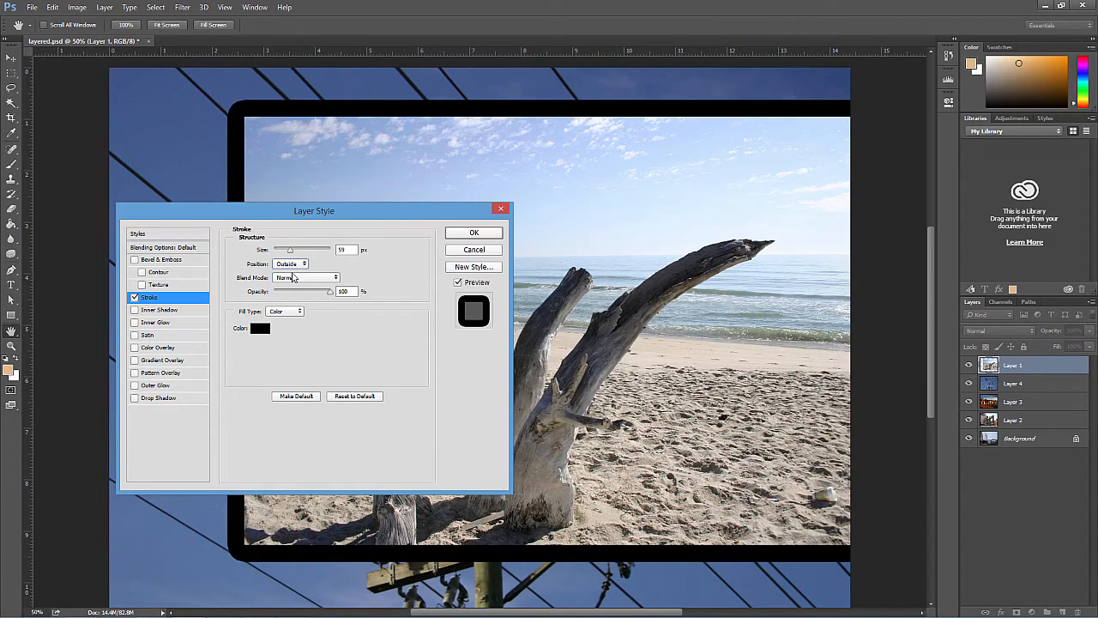
click(163, 310)
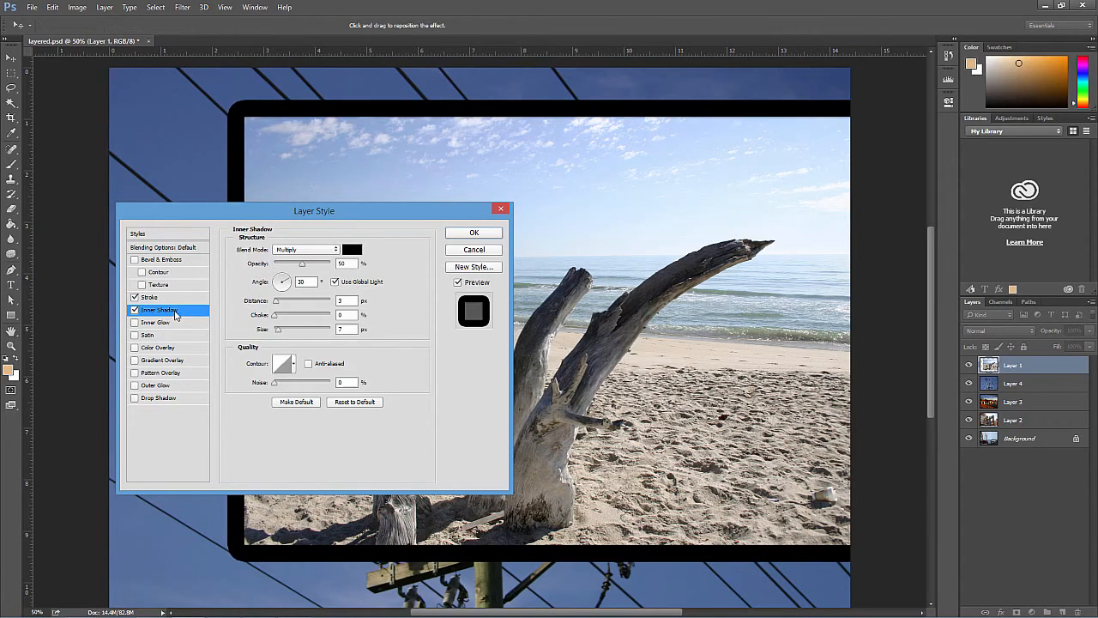
click(134, 310)
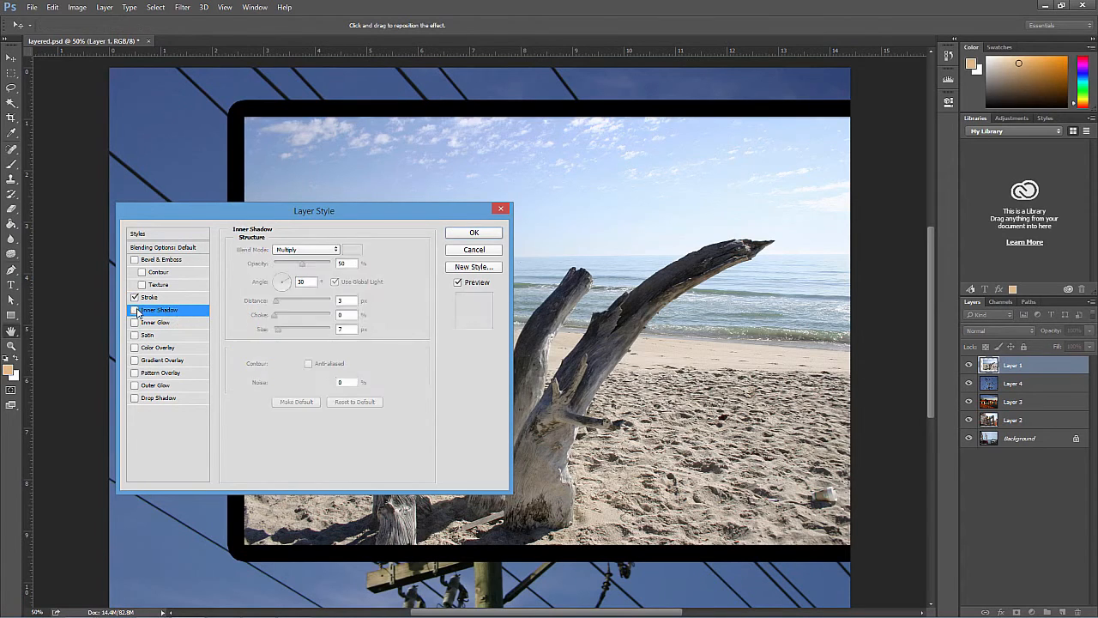
Step: Increase the size of Layer 1's Stroke effect to 84 px
click(158, 298)
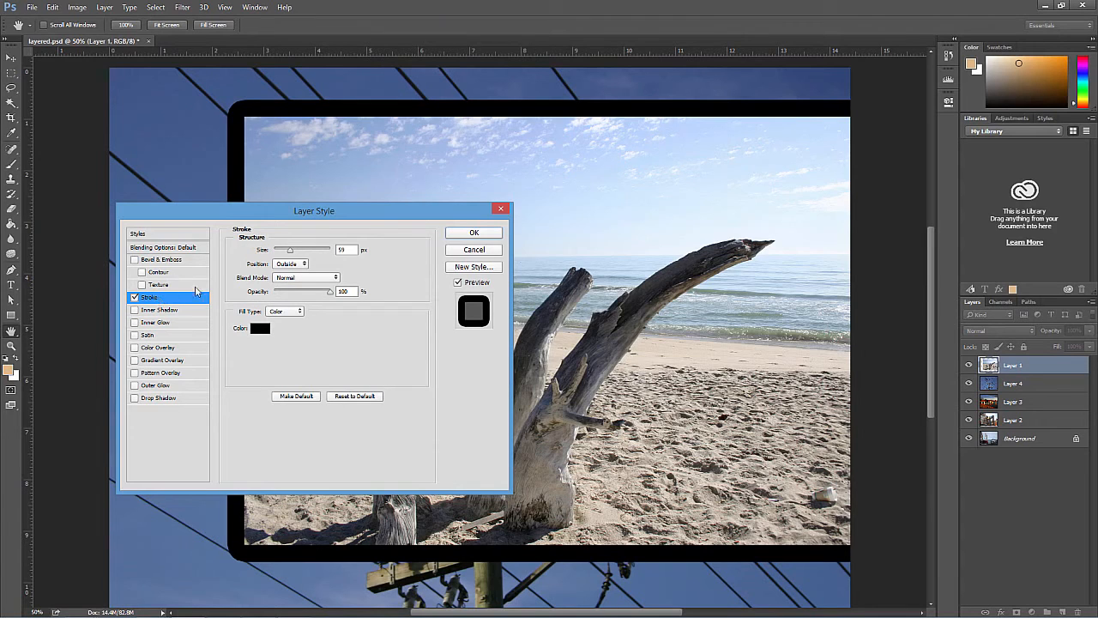
drag(290, 255, 296, 255)
key(Tab)
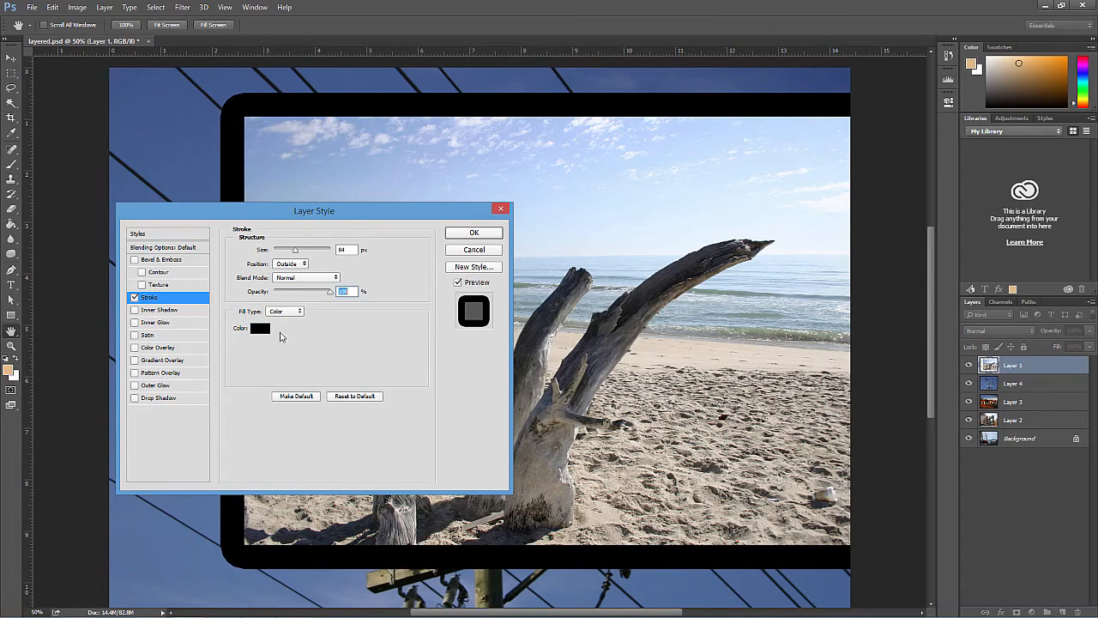
Step: Add a Color Overlay to Layer 1 in blue #228cde with the blend mode Multiply
click(149, 347)
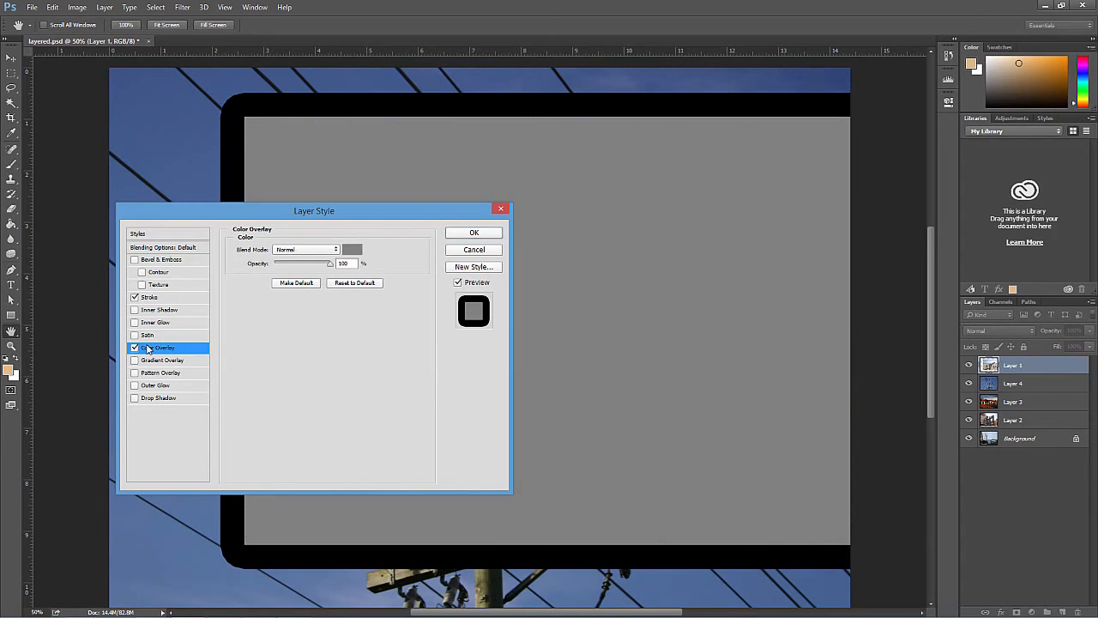
click(353, 249)
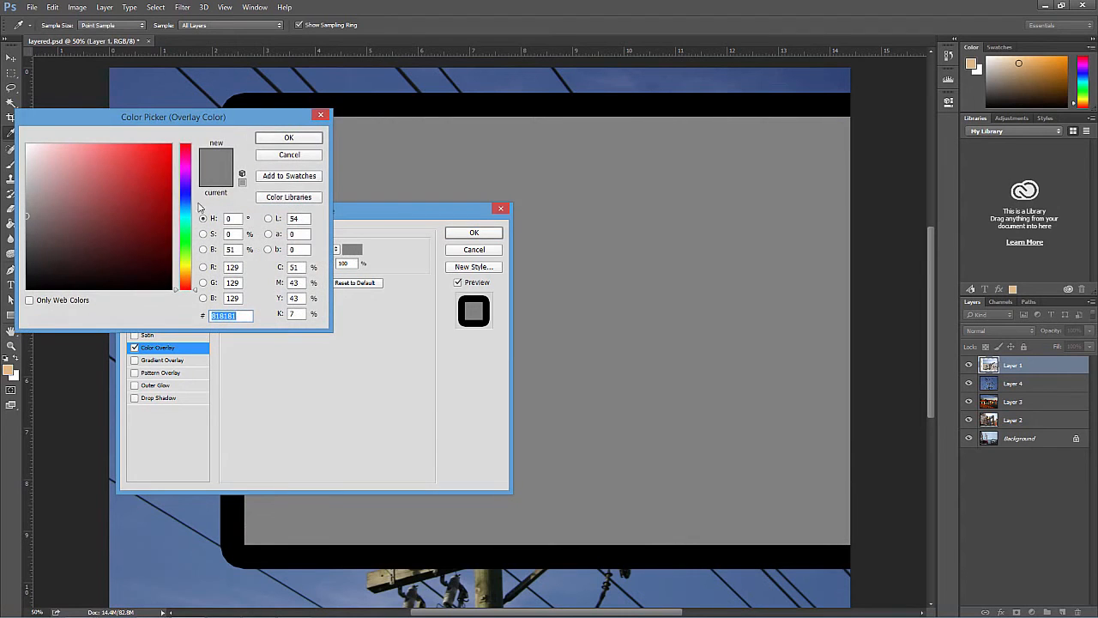
mouse_move(187, 206)
mouse_down()
mouse_move(187, 192)
mouse_move(187, 205)
mouse_up()
click(149, 162)
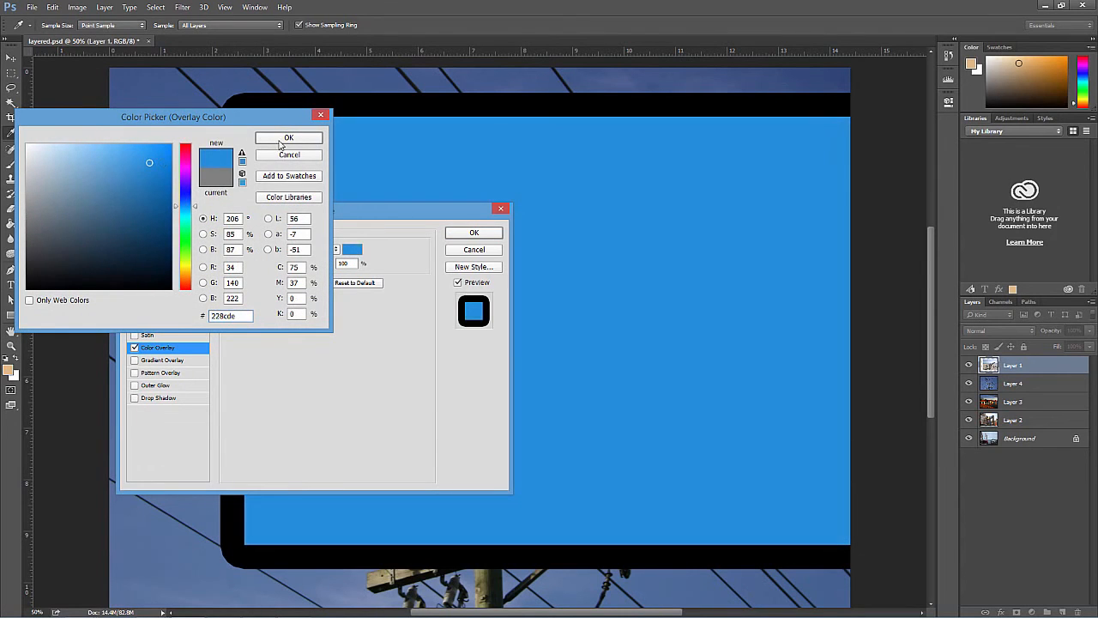
click(279, 141)
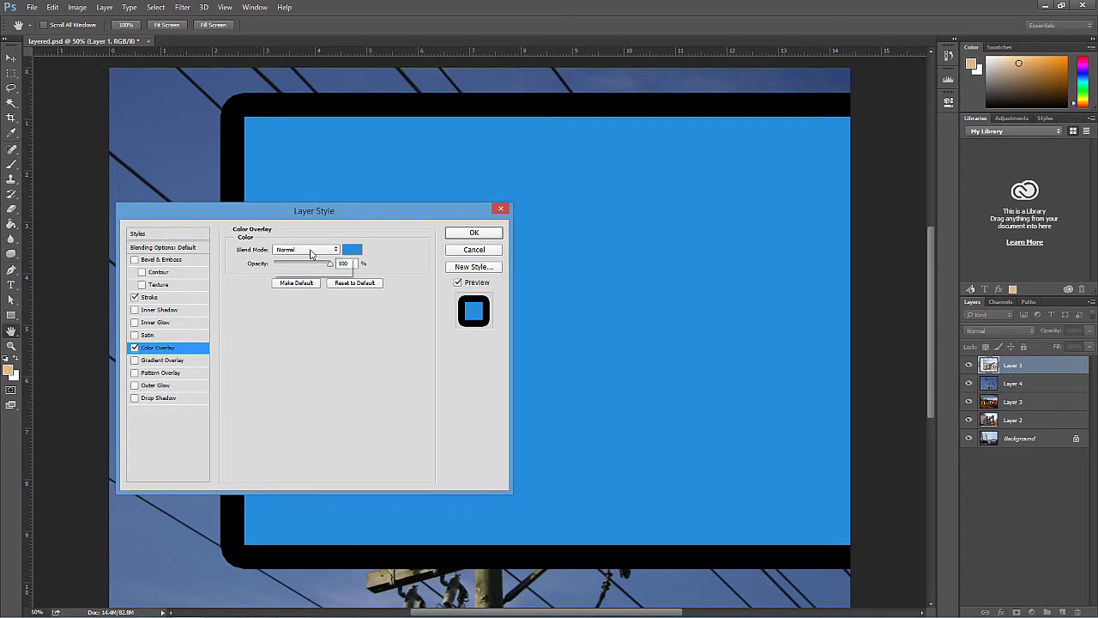
click(311, 250)
click(311, 284)
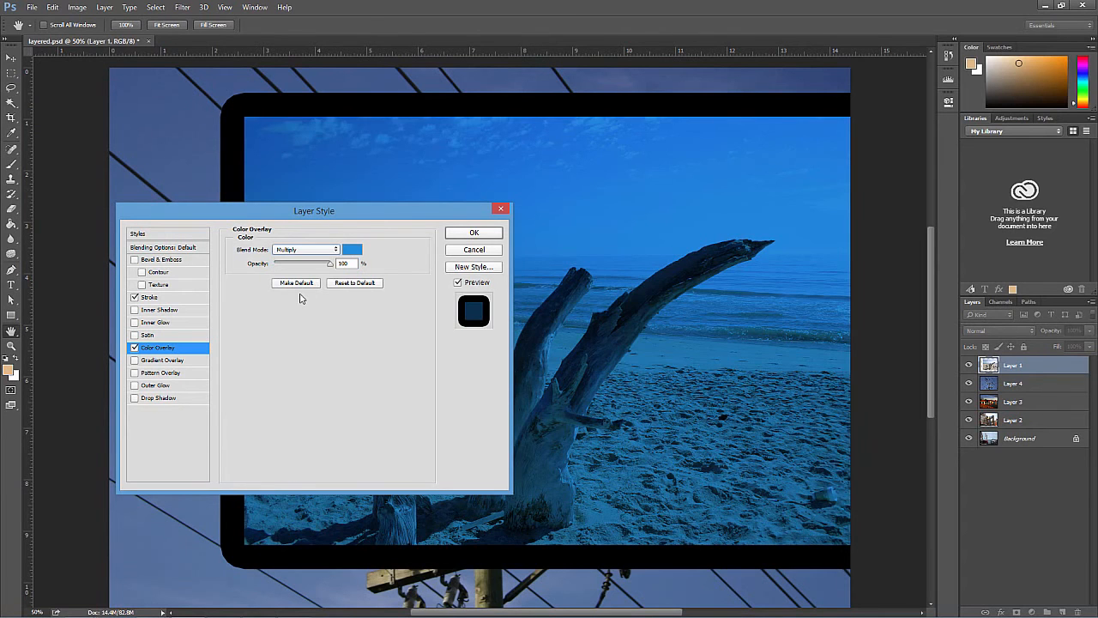
Step: Add a Gradient Overlay to Layer 1 with the blend mode Multiply
click(159, 360)
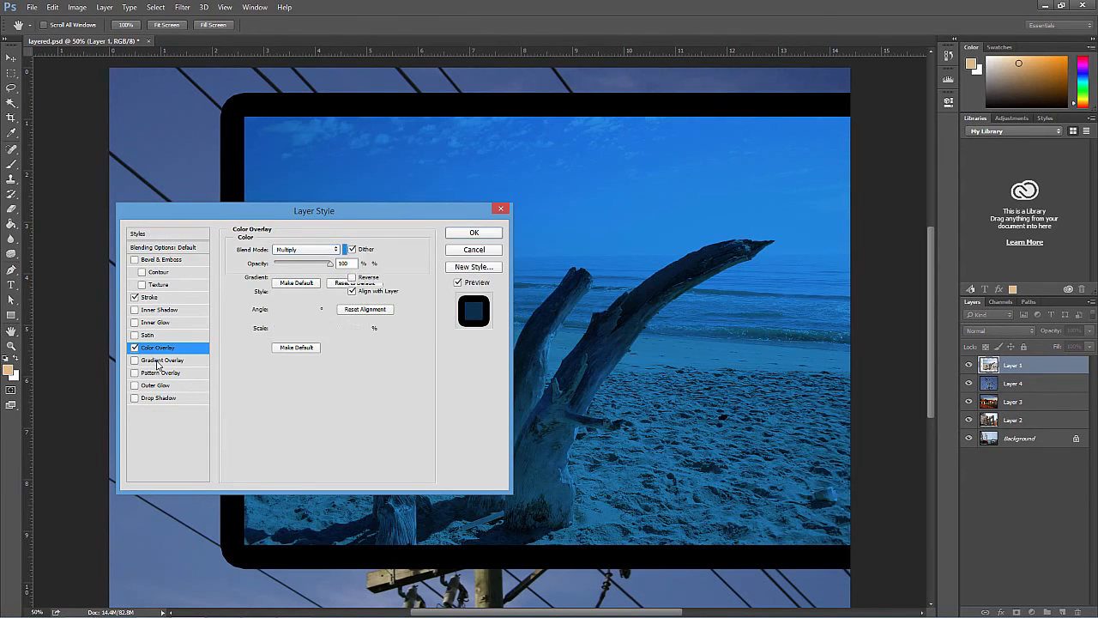
click(309, 250)
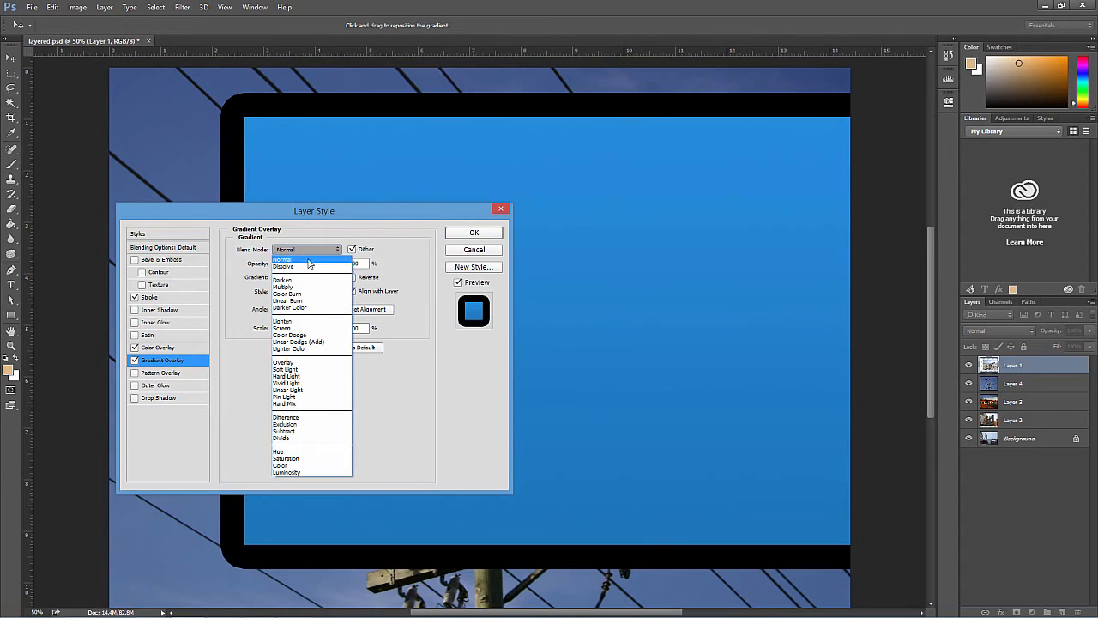
click(297, 288)
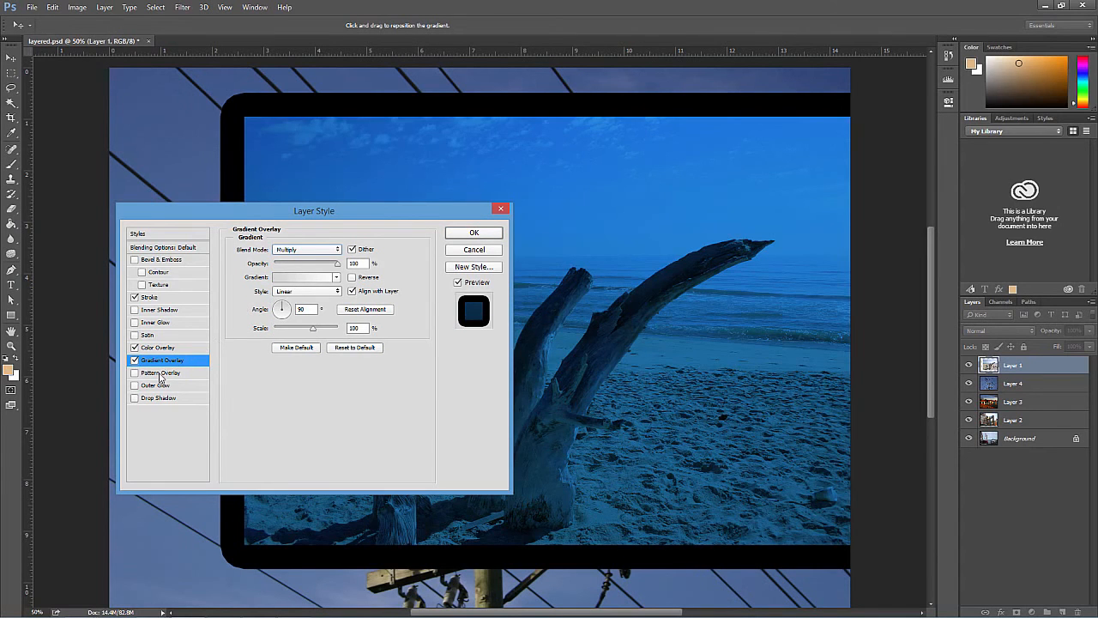
Step: Add a Pattern Overlay with blend mode Screen and 44% opacity, and apply the layer style to Layer 1
click(161, 372)
click(334, 250)
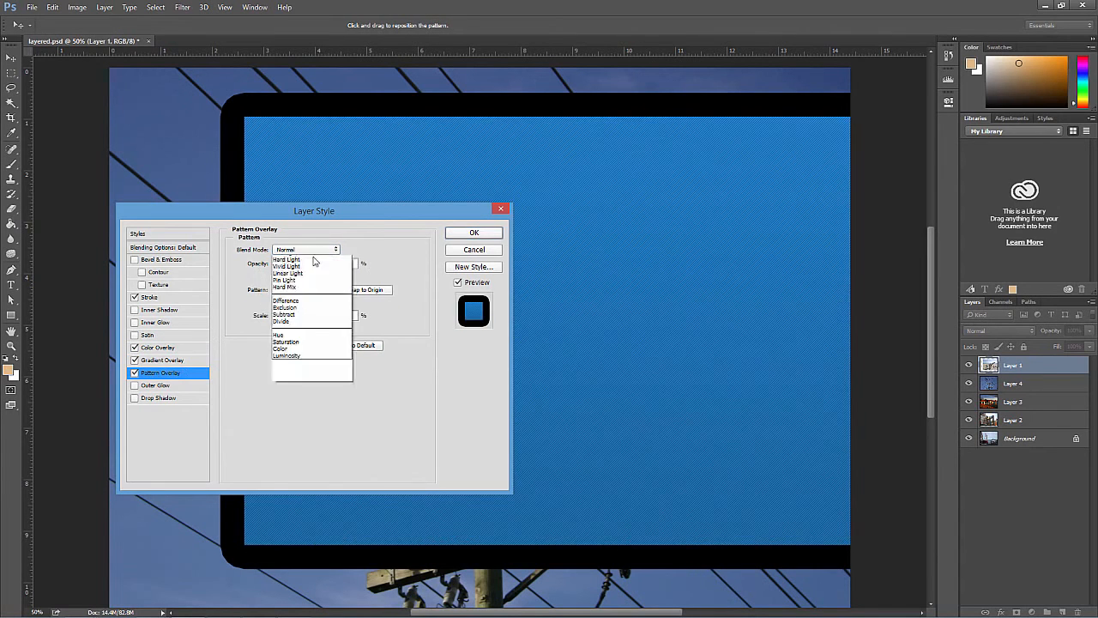
click(291, 328)
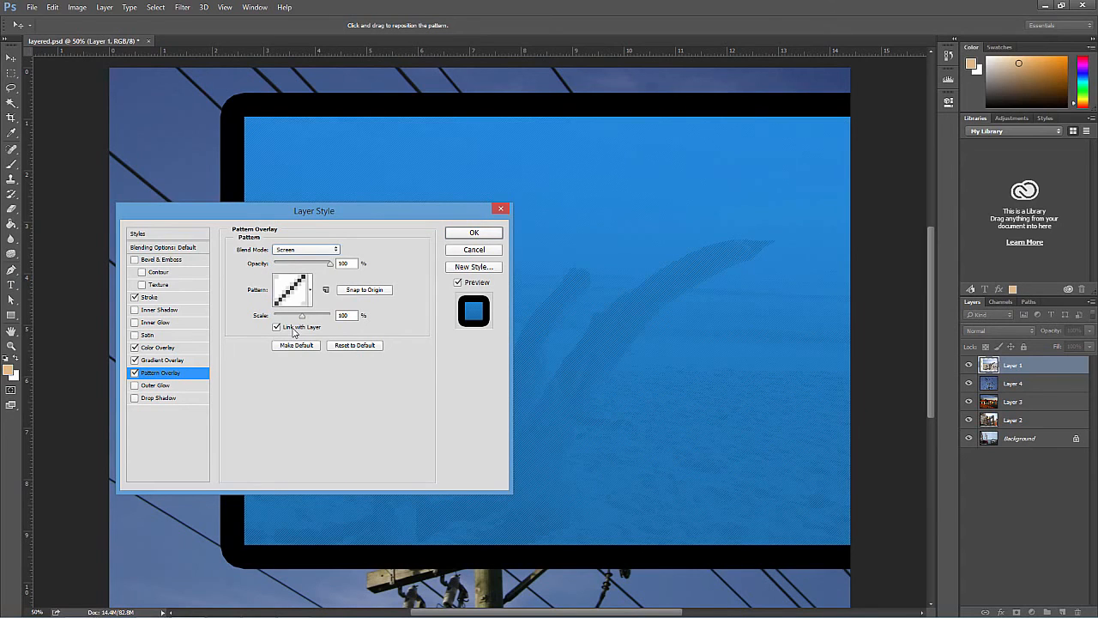
drag(330, 264, 300, 271)
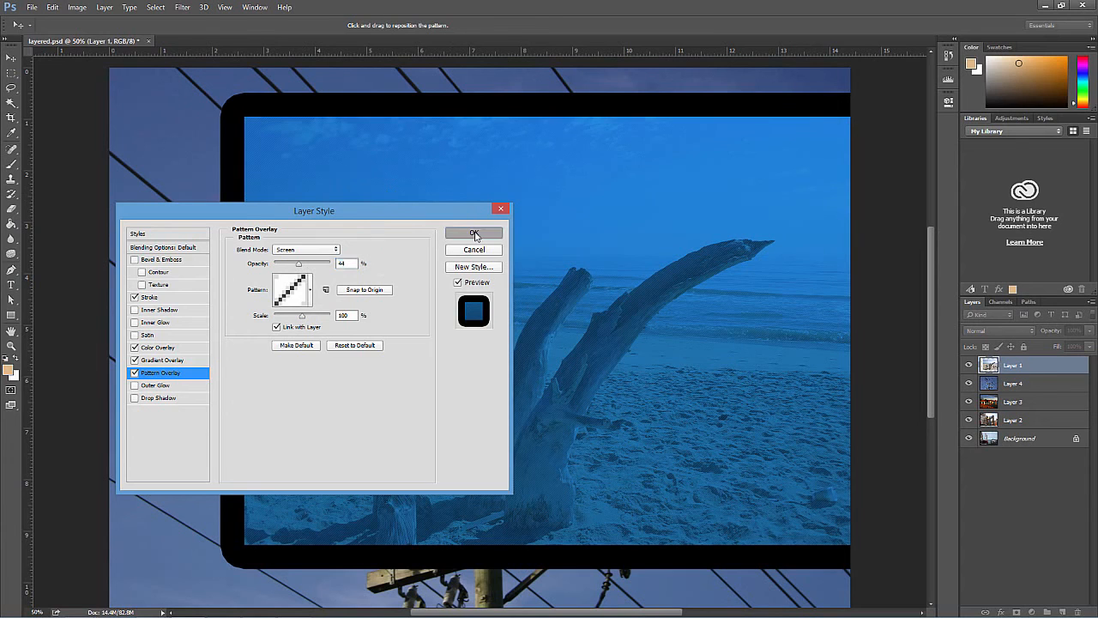
click(474, 232)
scroll(356, 343, up, 1)
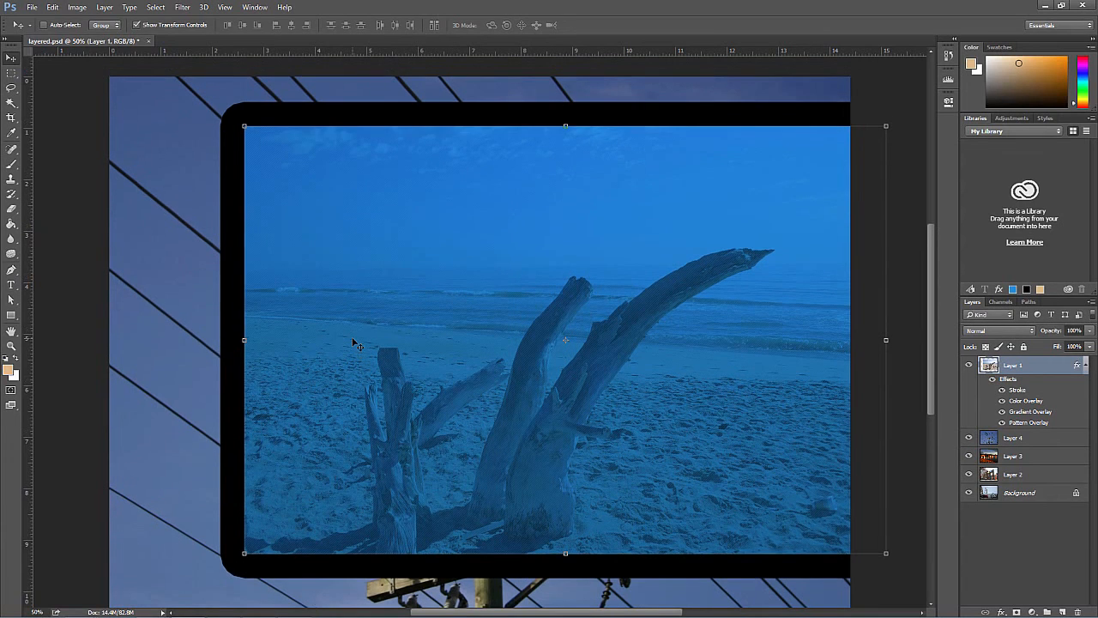